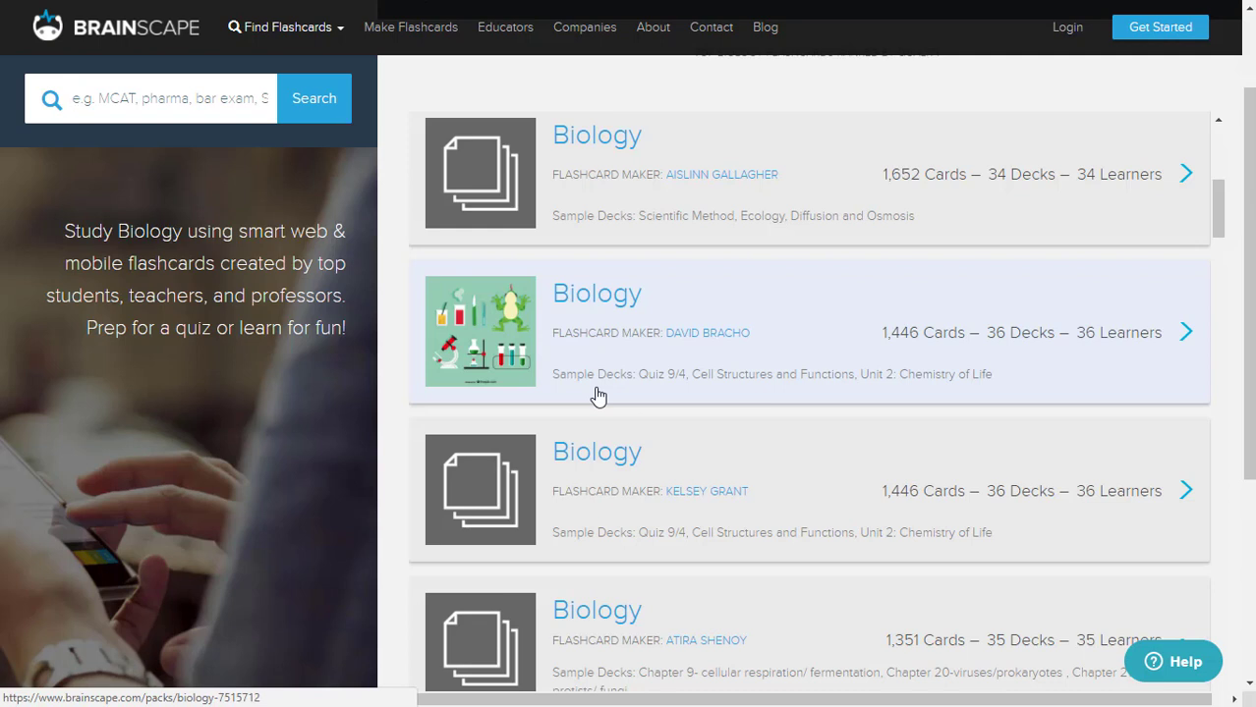
Open the Biology flashcard class with the illustrated science cover and look through its list of decks.
scroll(597, 396, "up", 3)
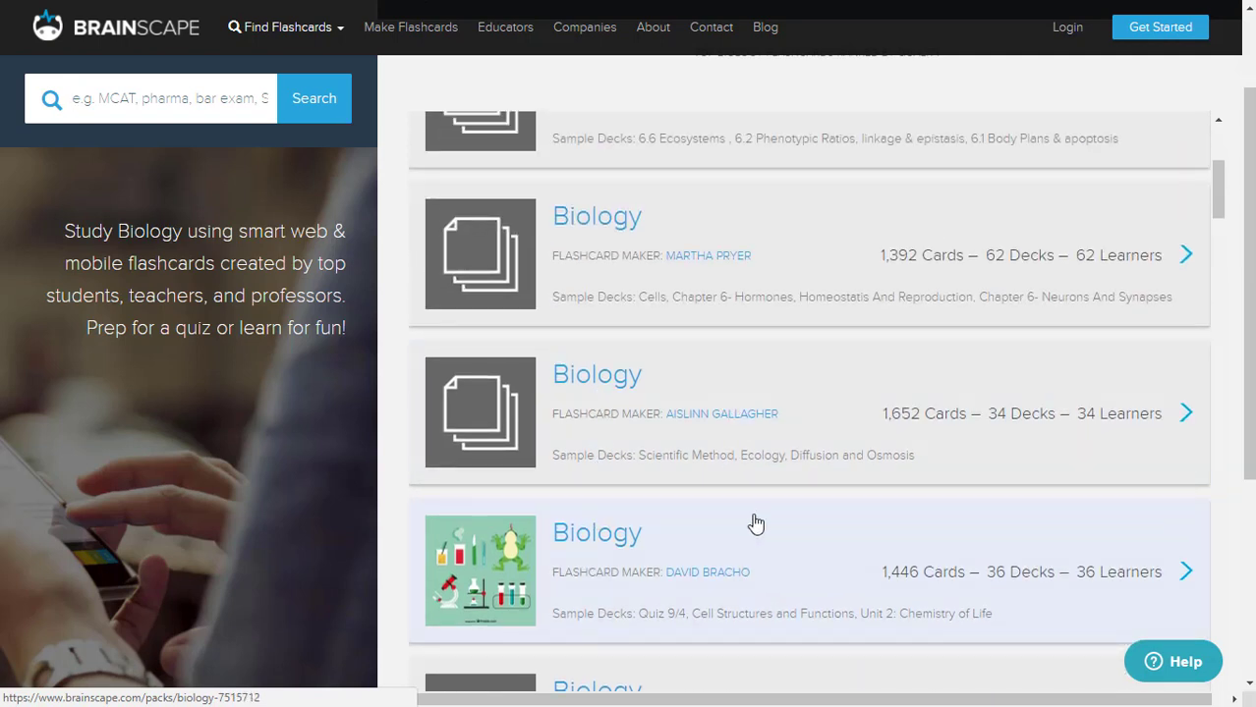
left_click(789, 547)
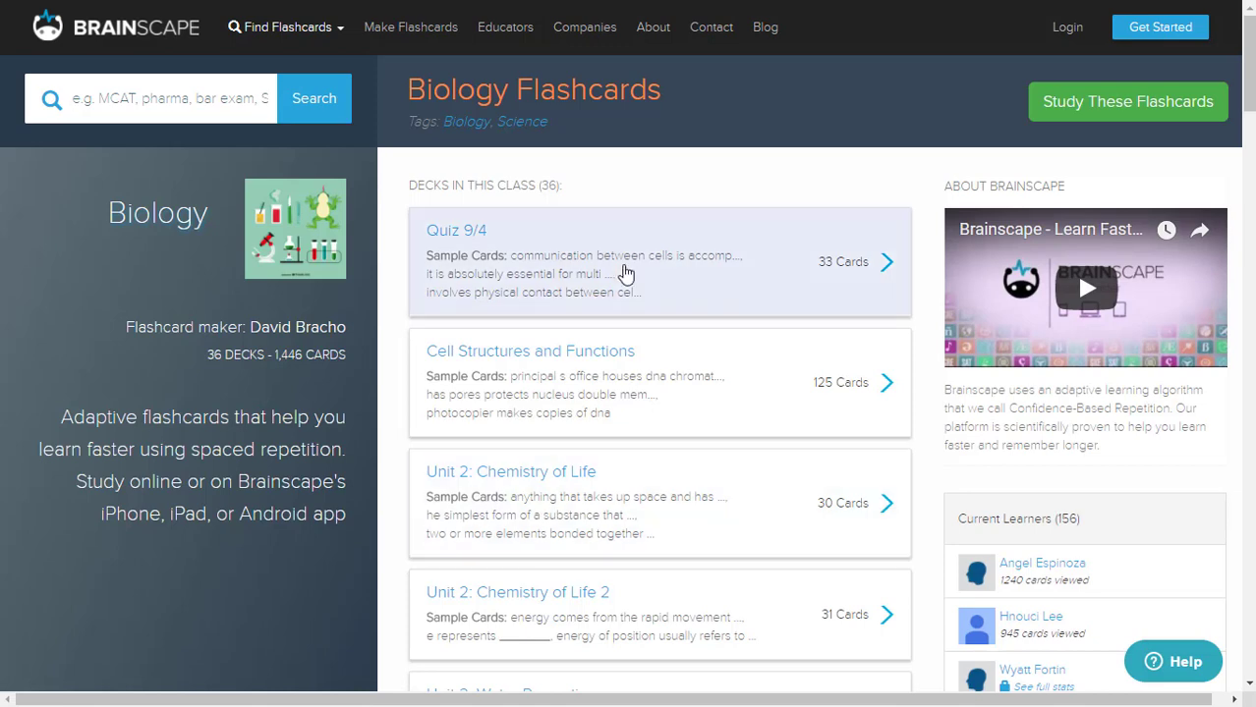
scroll(775, 213, "down", 5)
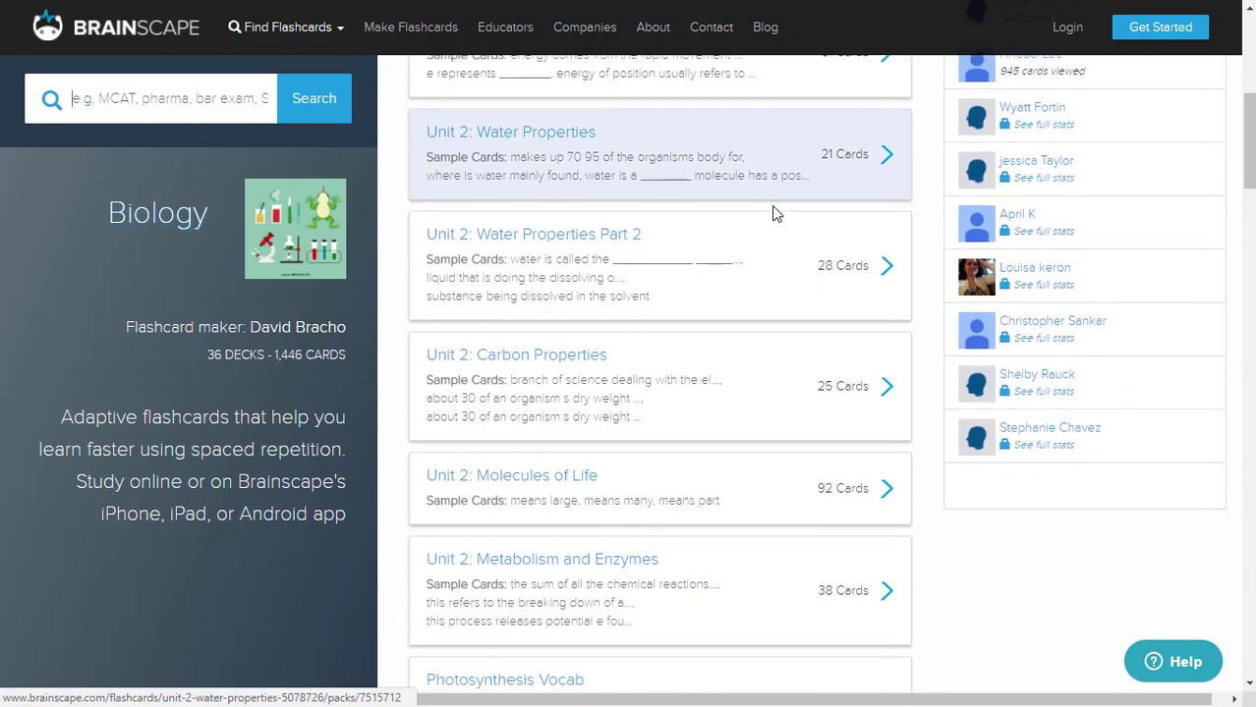
scroll(774, 213, "down", 3)
scroll(771, 205, "down", 2)
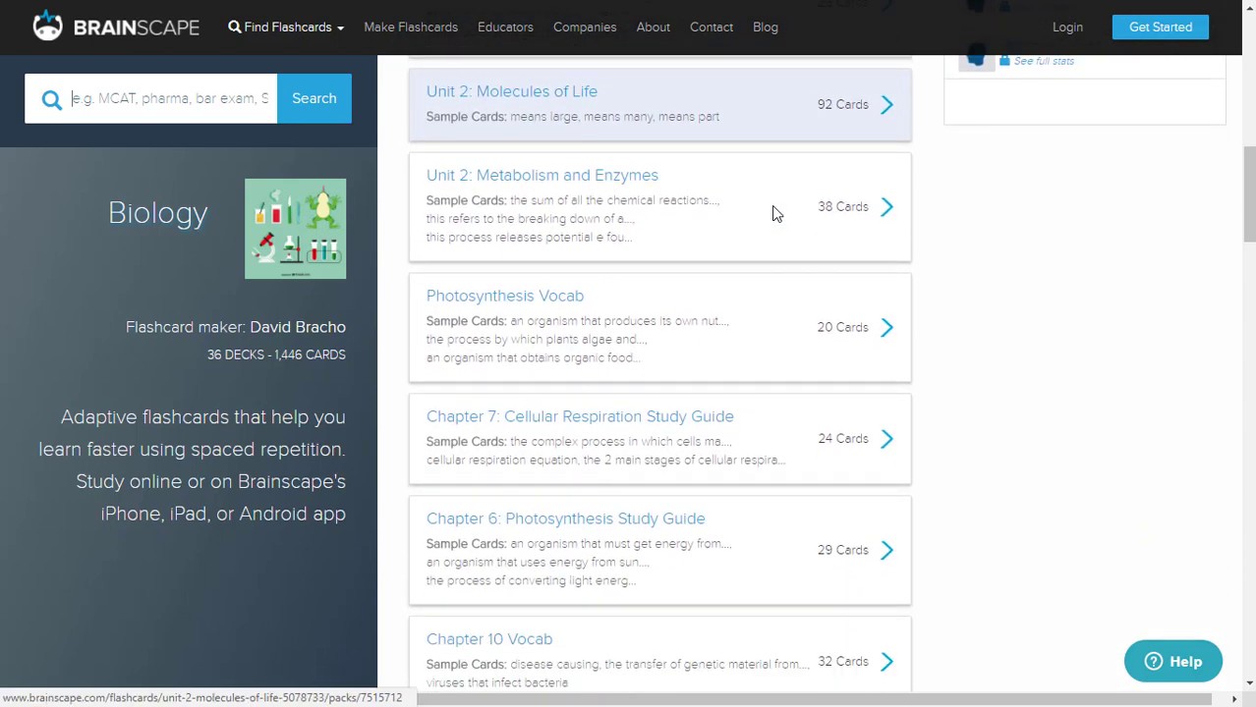
scroll(771, 205, "up", 3)
scroll(773, 210, "up", 7)
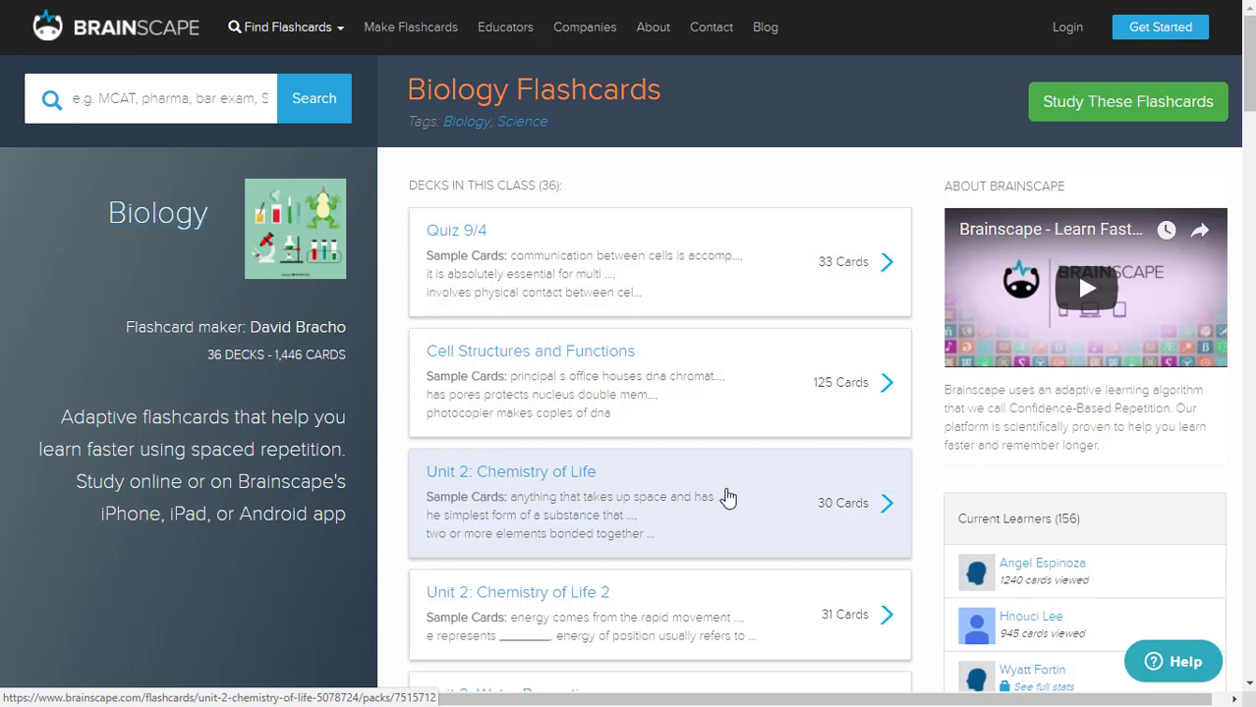
scroll(728, 498, "down", 2)
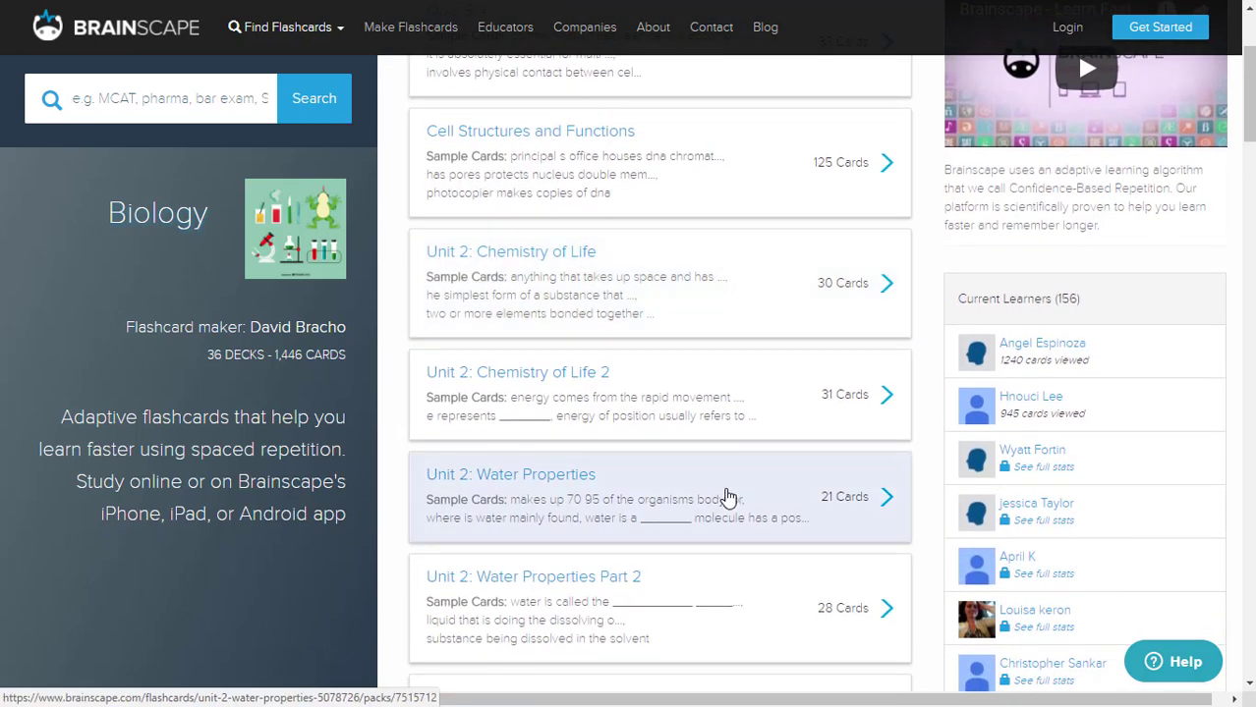
scroll(728, 498, "up", 2)
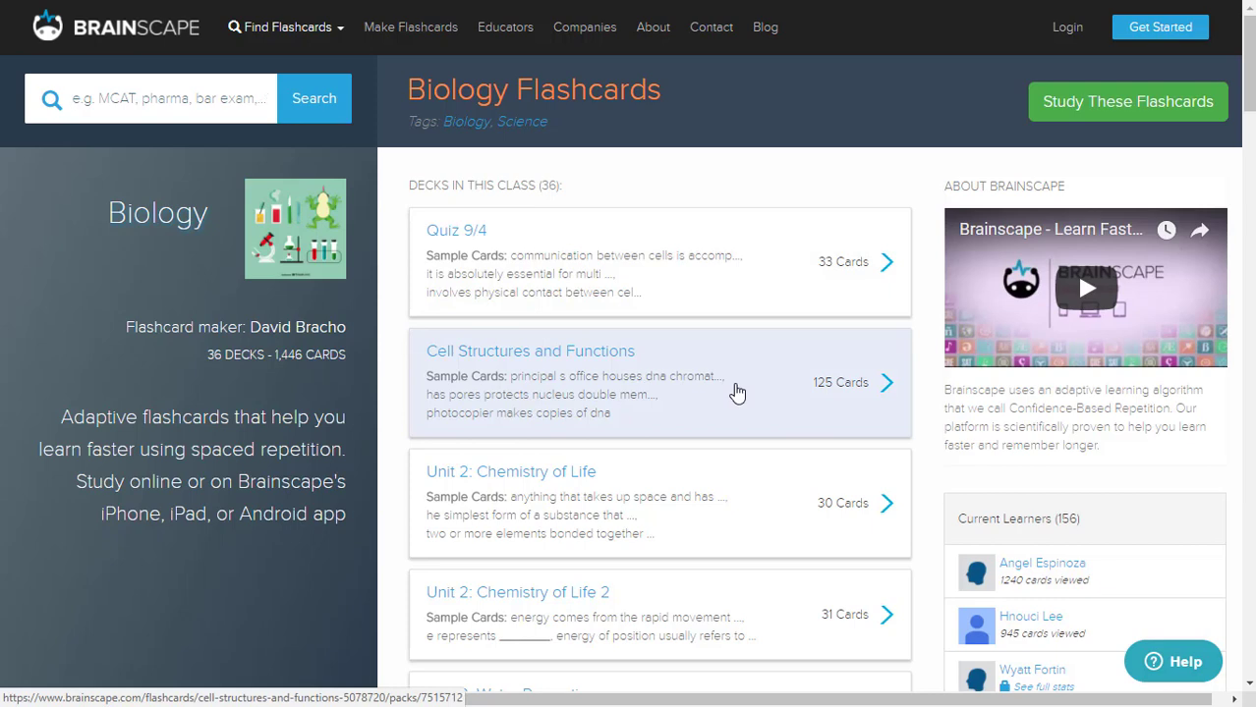
Open the Cell Structures and Functions deck and read through its first flashcards.
left_click(737, 392)
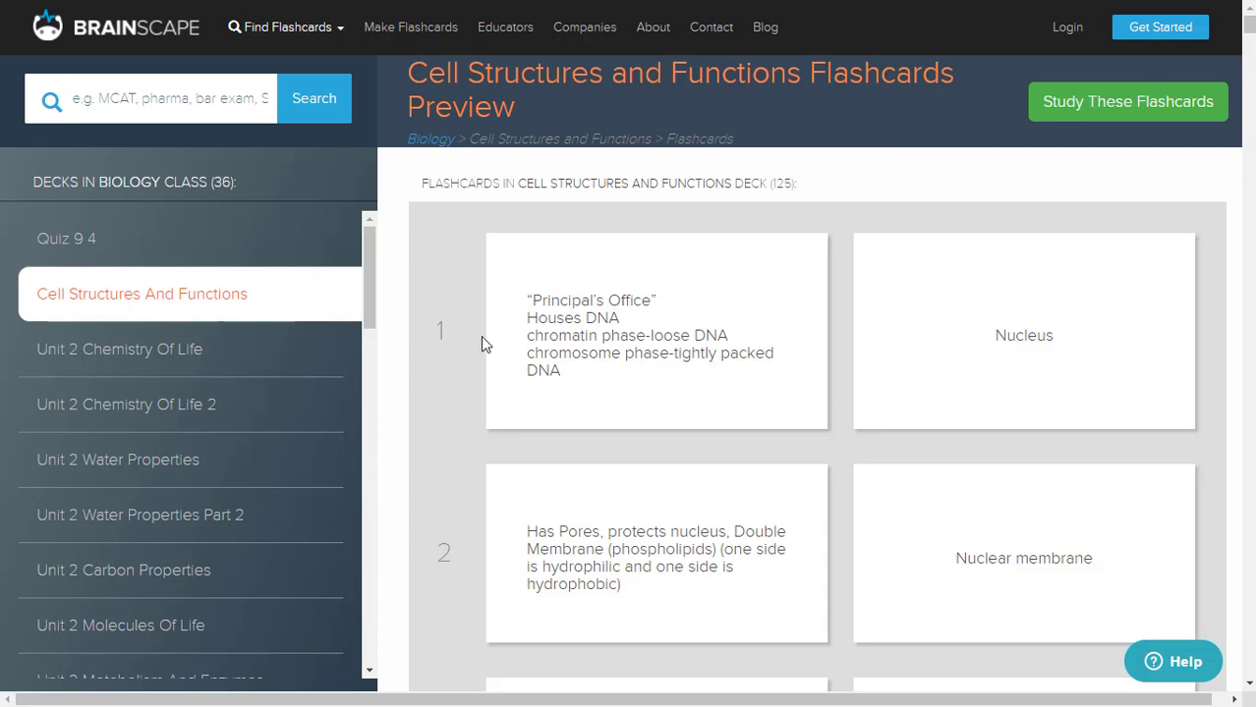
scroll(481, 343, "down", 2)
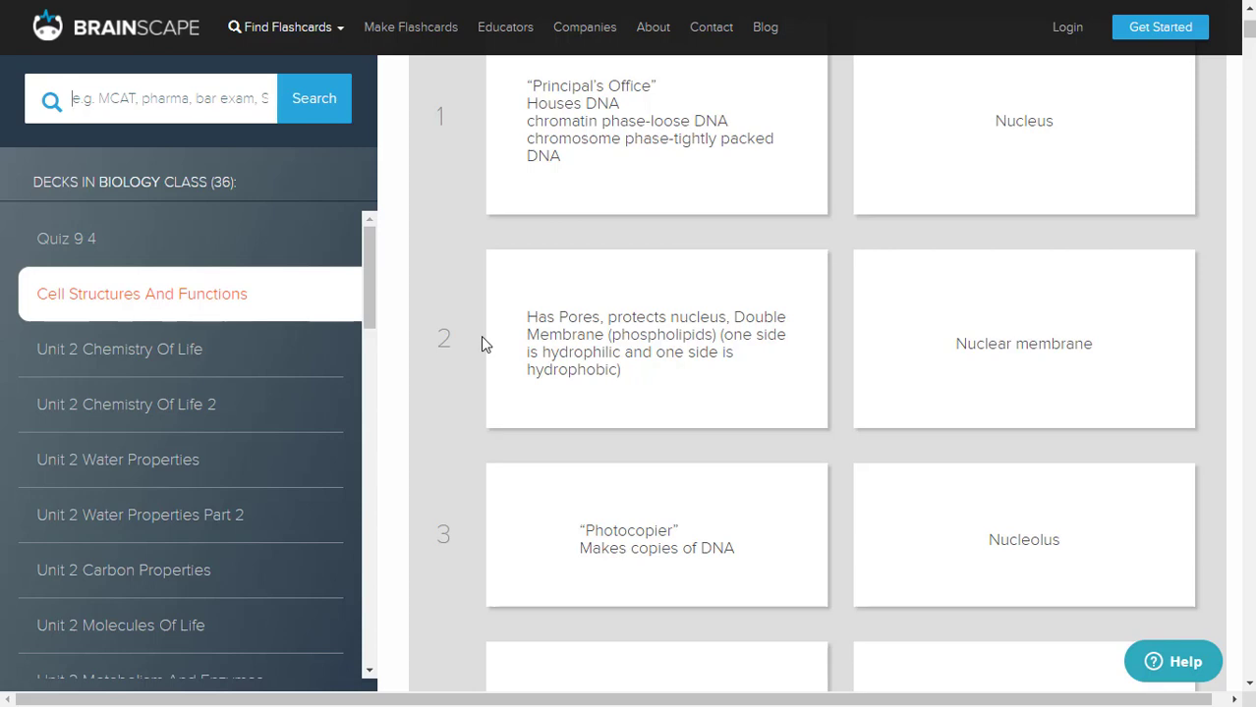
scroll(482, 342, "down", 2)
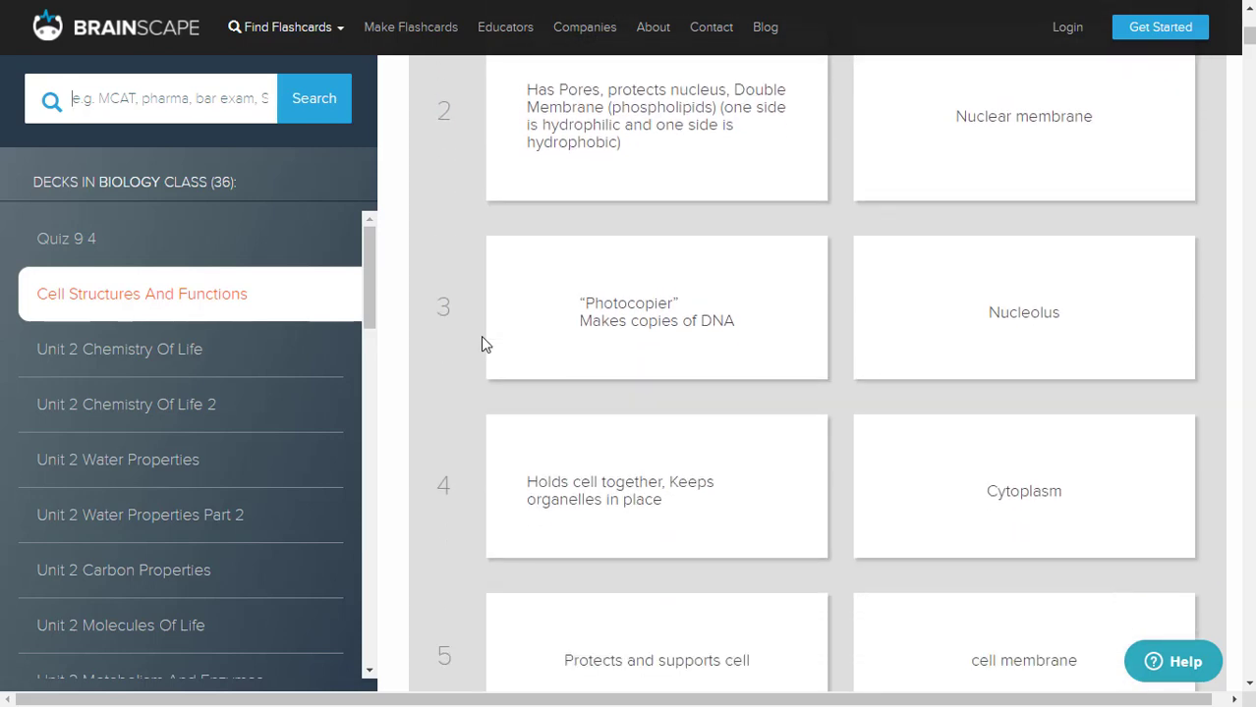
scroll(482, 343, "down", 3)
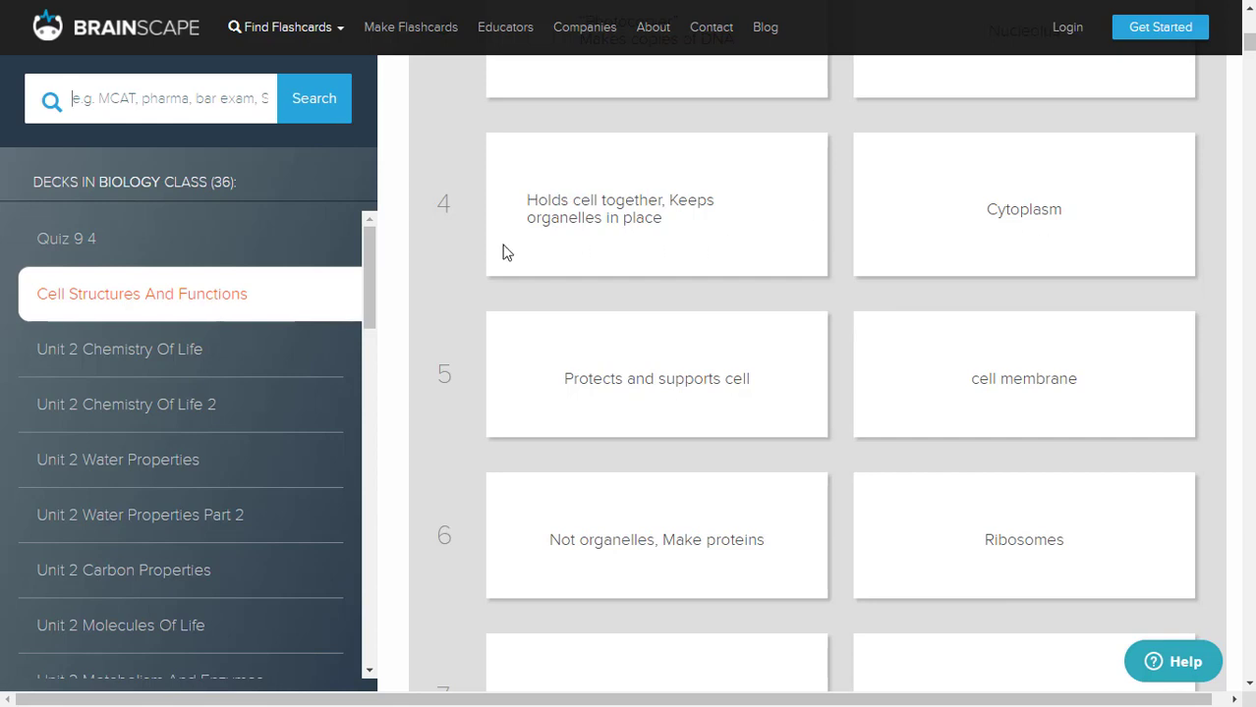
scroll(472, 260, "up", 1)
scroll(471, 261, "up", 1)
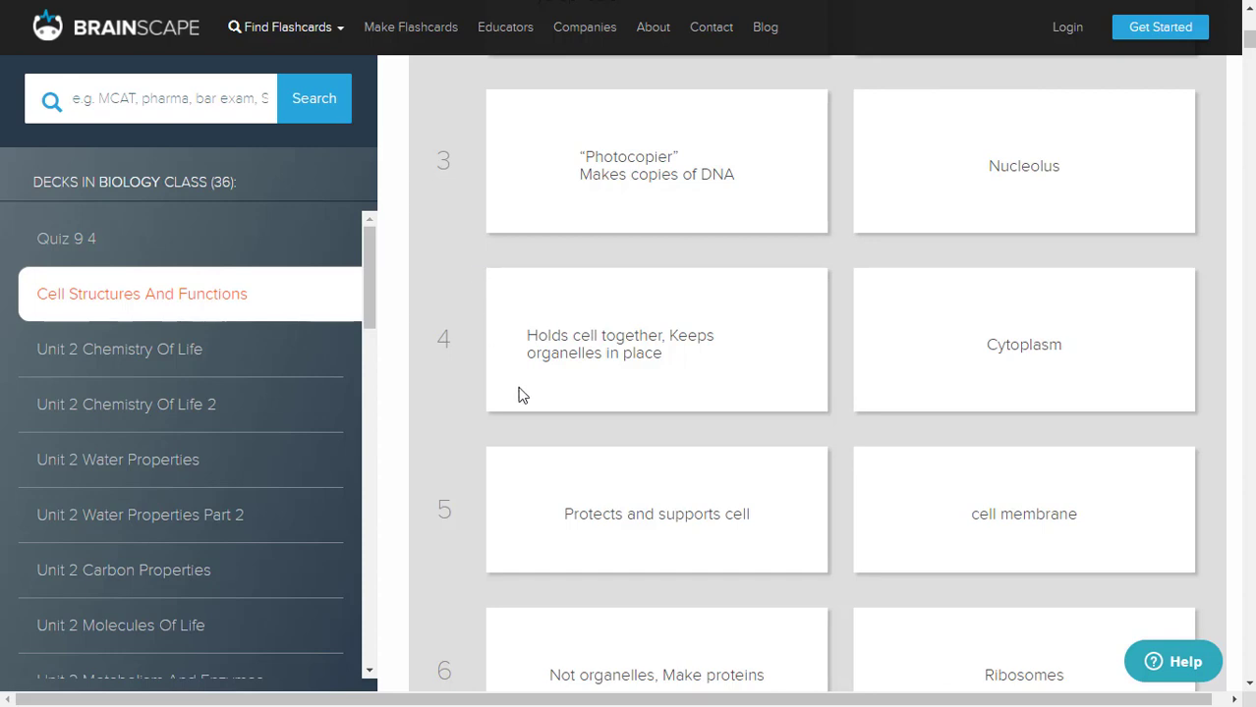
scroll(518, 395, "down", 3)
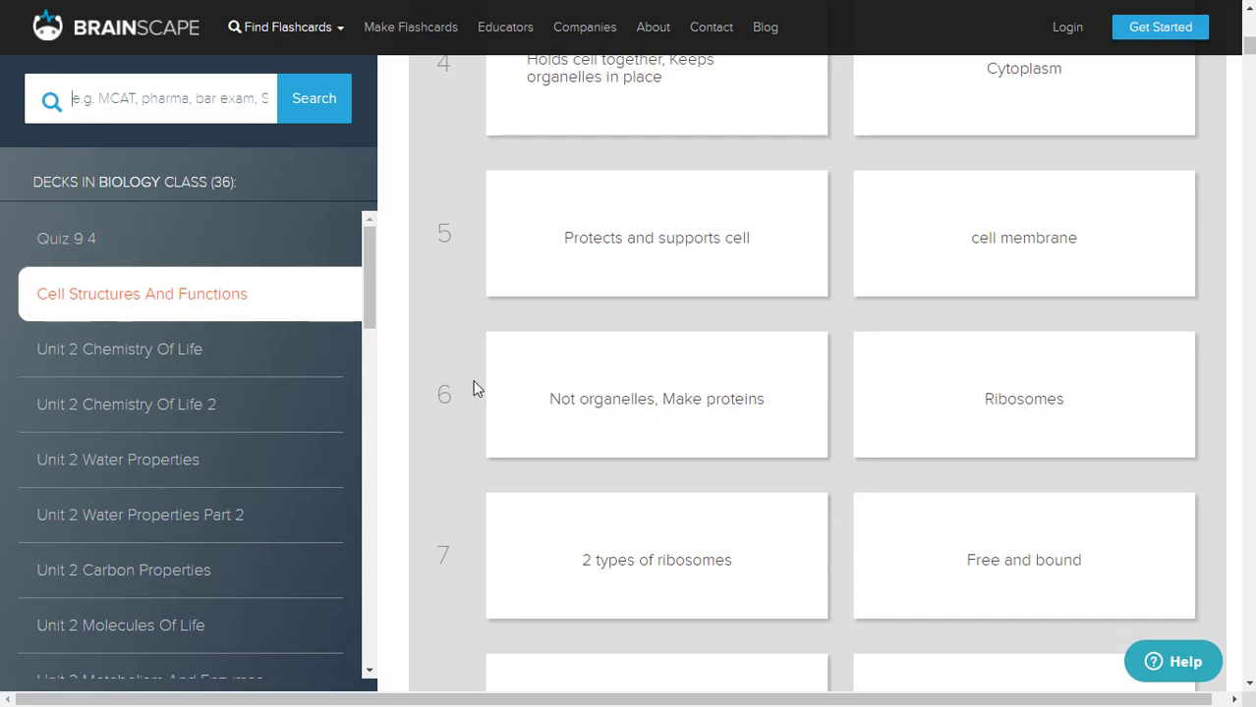
Open the Chapter 6 Photosynthesis Study Guide deck from the Biology class and review its first flashcards.
left_click_drag(371, 290, 371, 395)
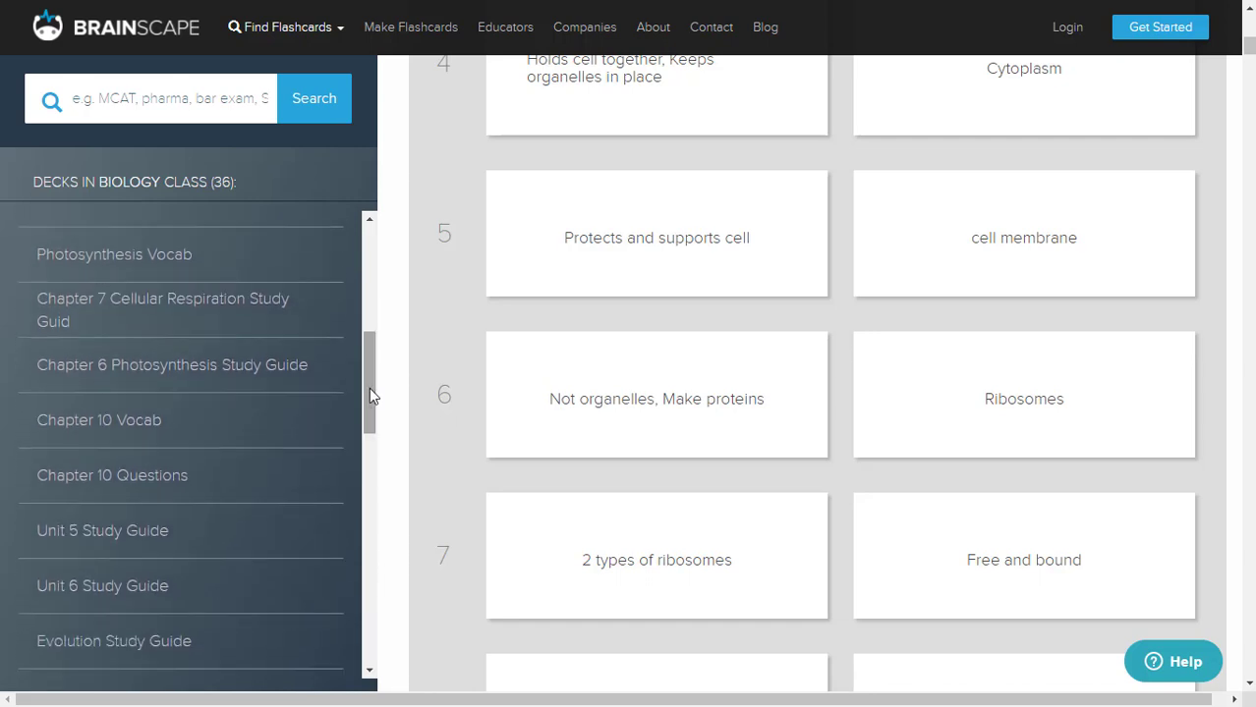
left_click(246, 373)
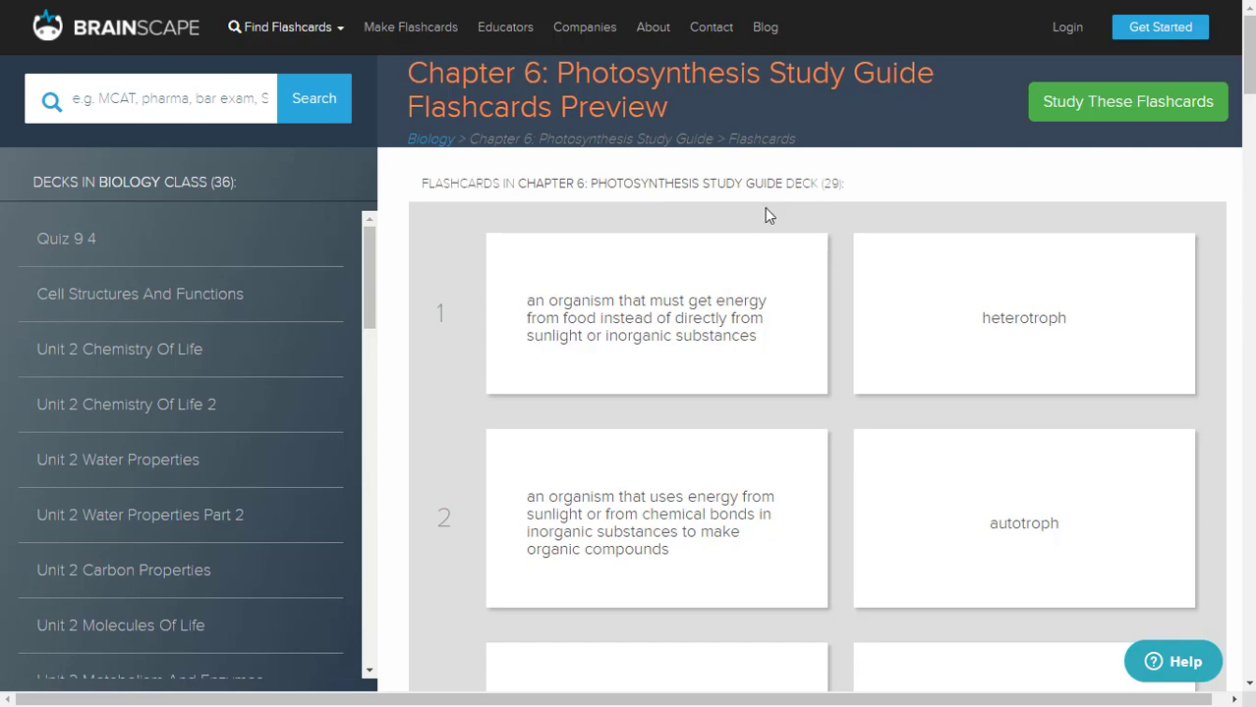
scroll(664, 319, "down", 3)
scroll(664, 320, "down", 2)
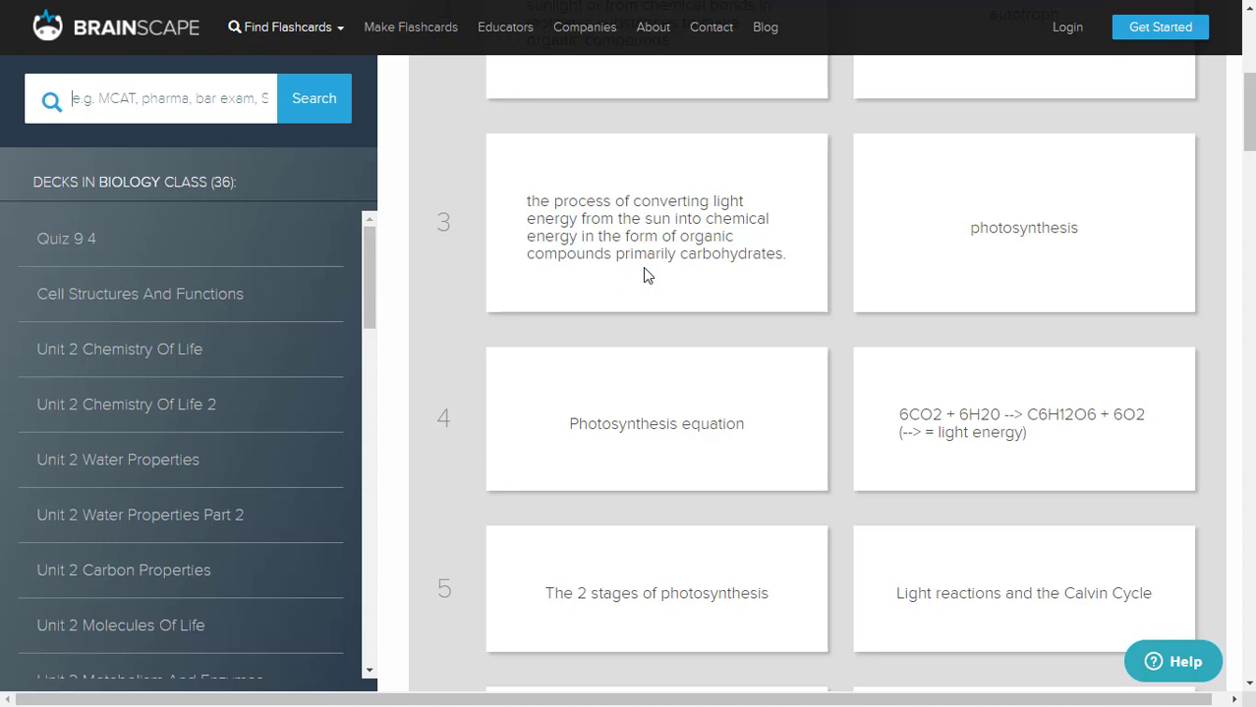
scroll(468, 290, "up", 3)
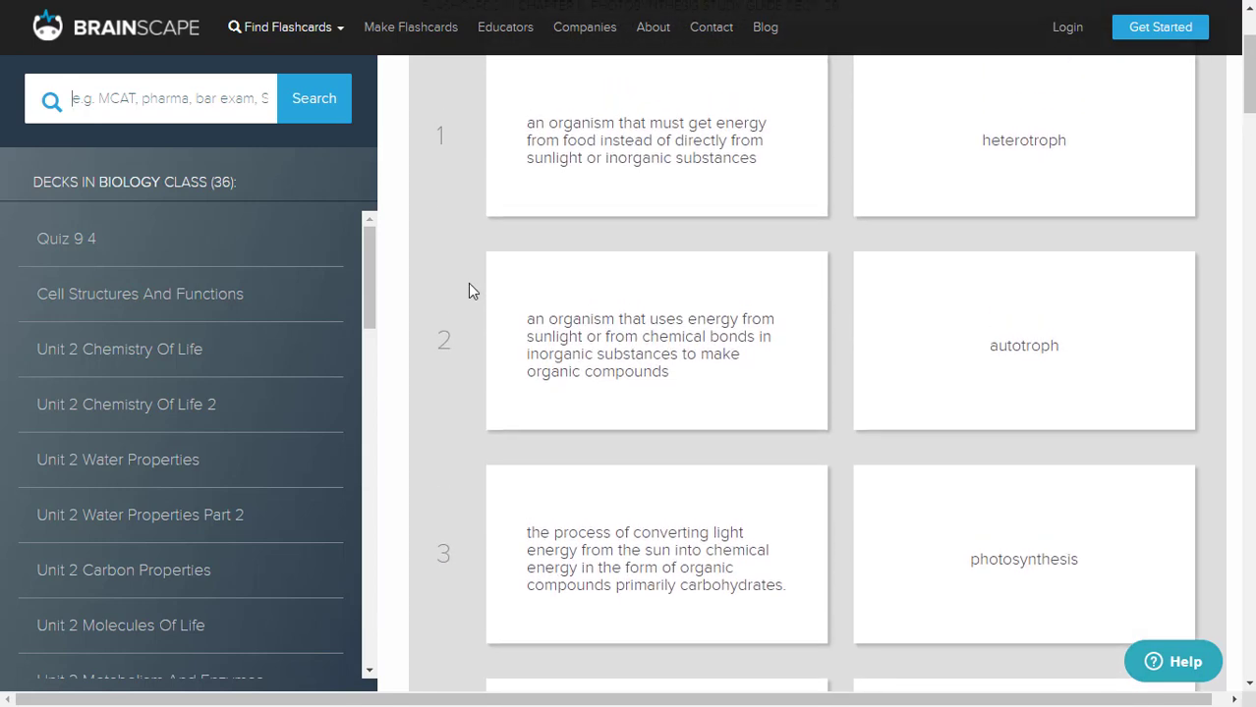
scroll(467, 290, "up", 2)
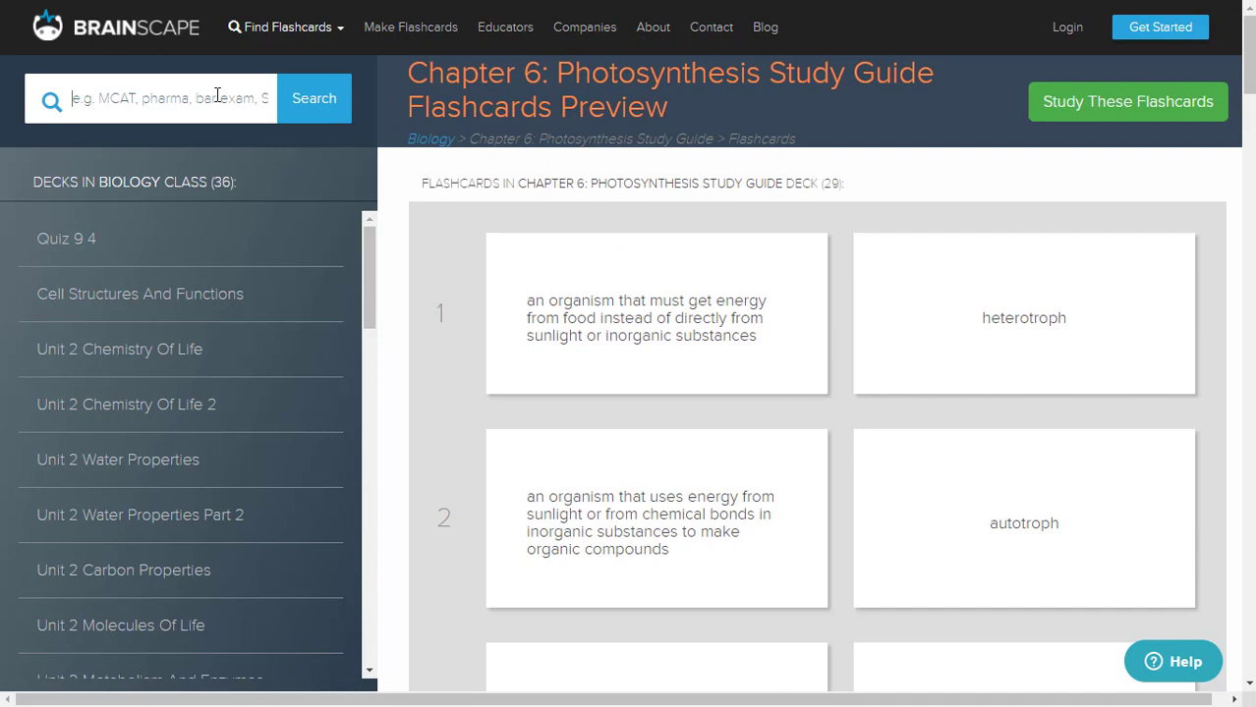
Look at the available login options and close the login form.
left_click(1071, 35)
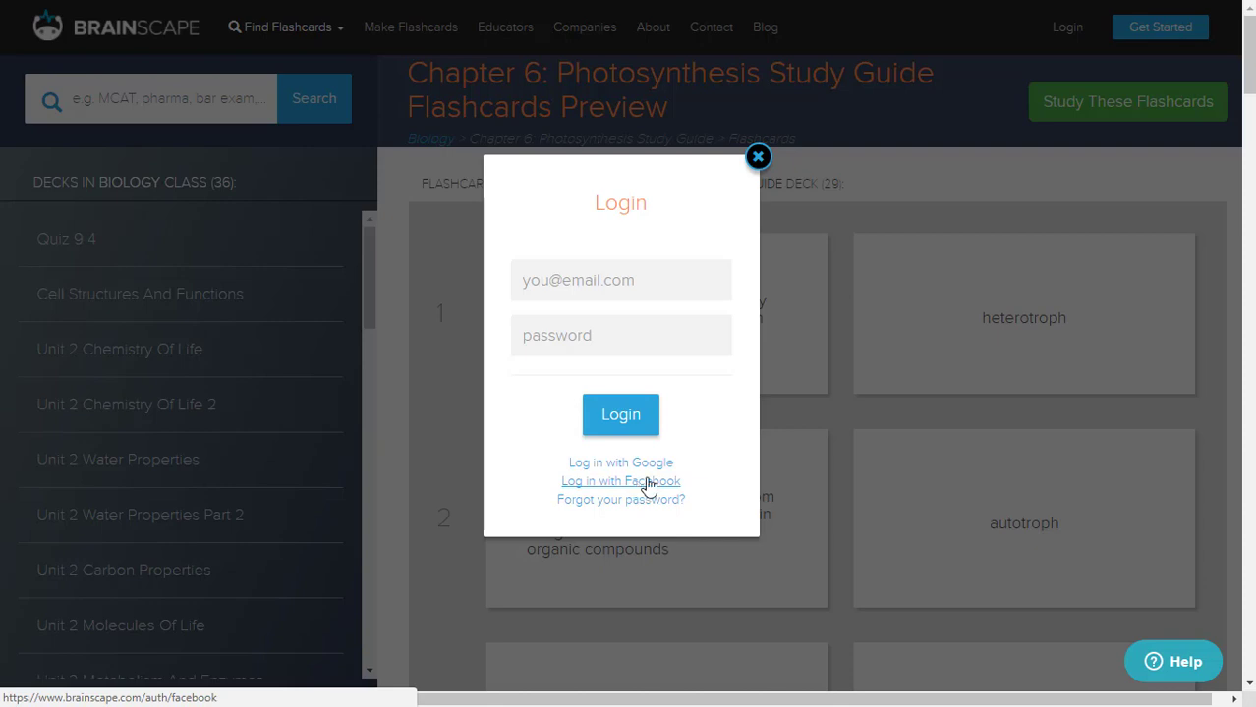
left_click(758, 158)
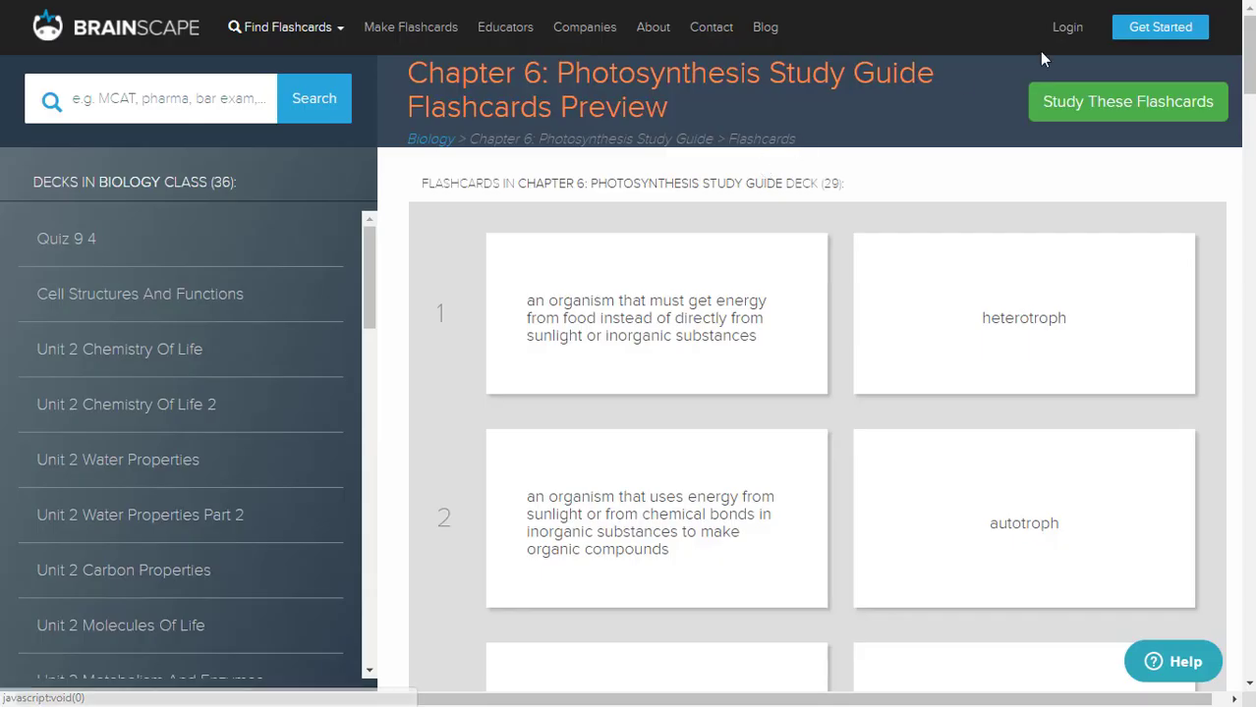
Choose to get started by finding a subject and browse the full range of Brainscape Certified Classes.
left_click(1135, 35)
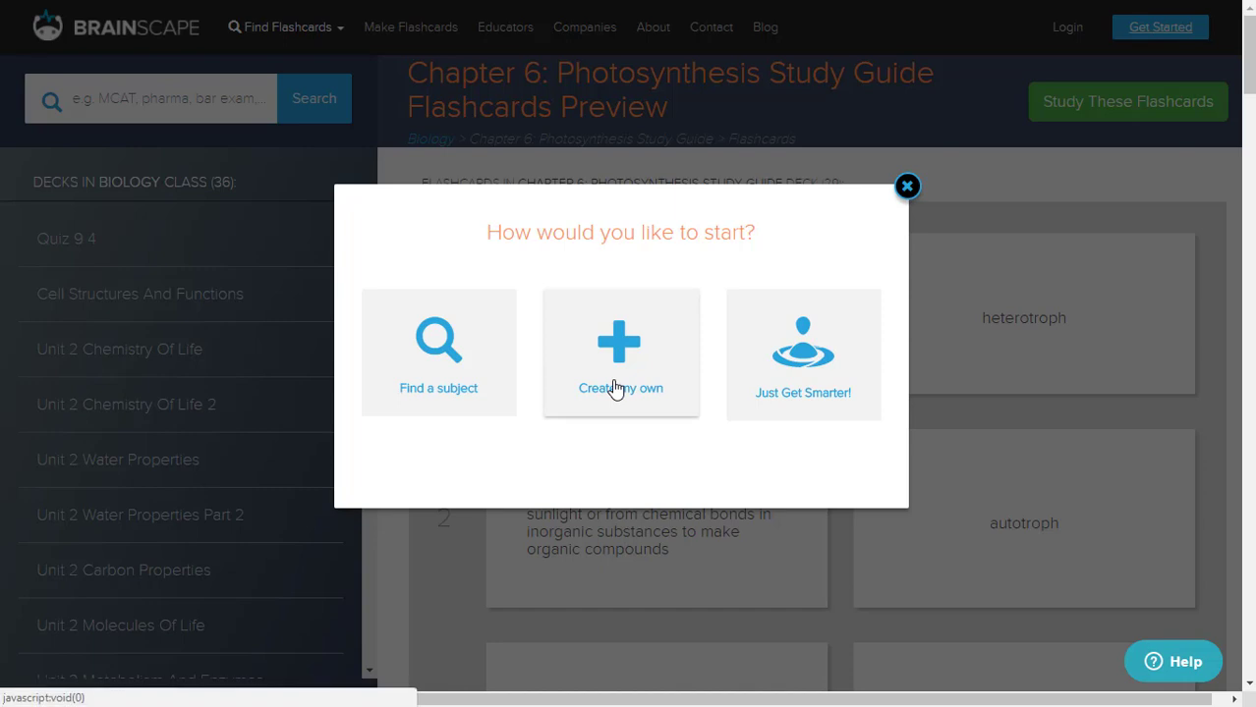
left_click(428, 369)
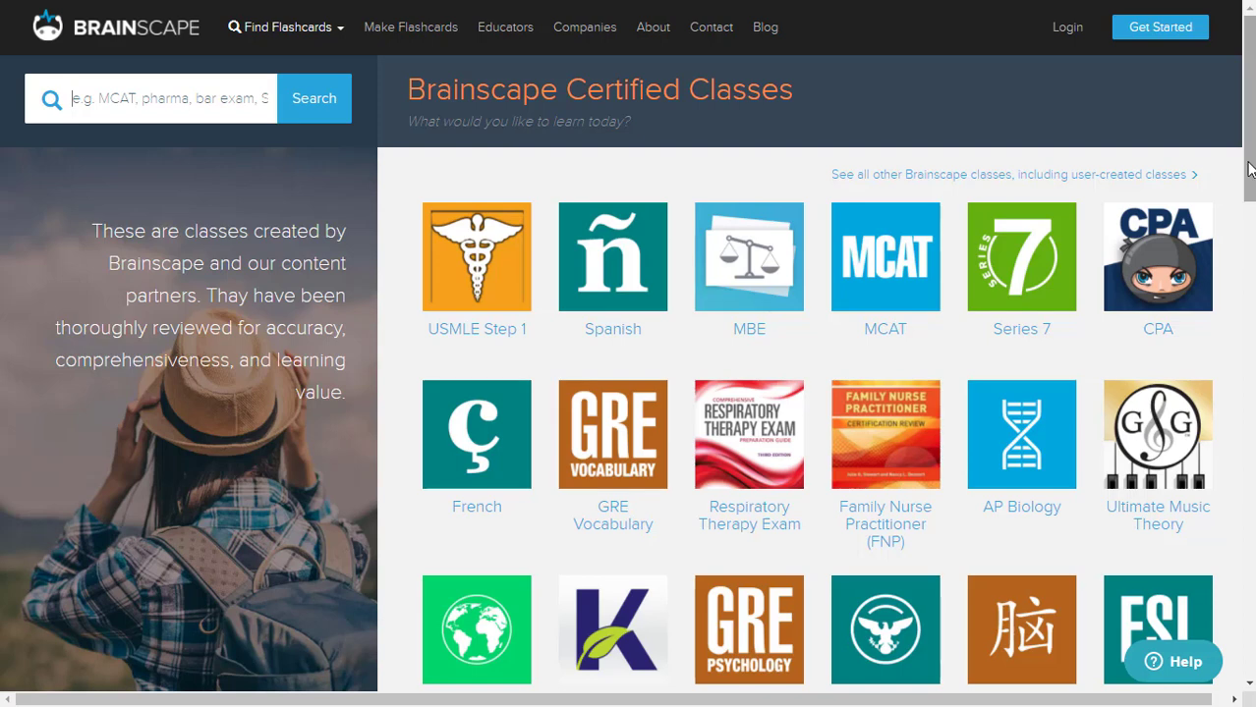
left_click_drag(1249, 169, 1249, 606)
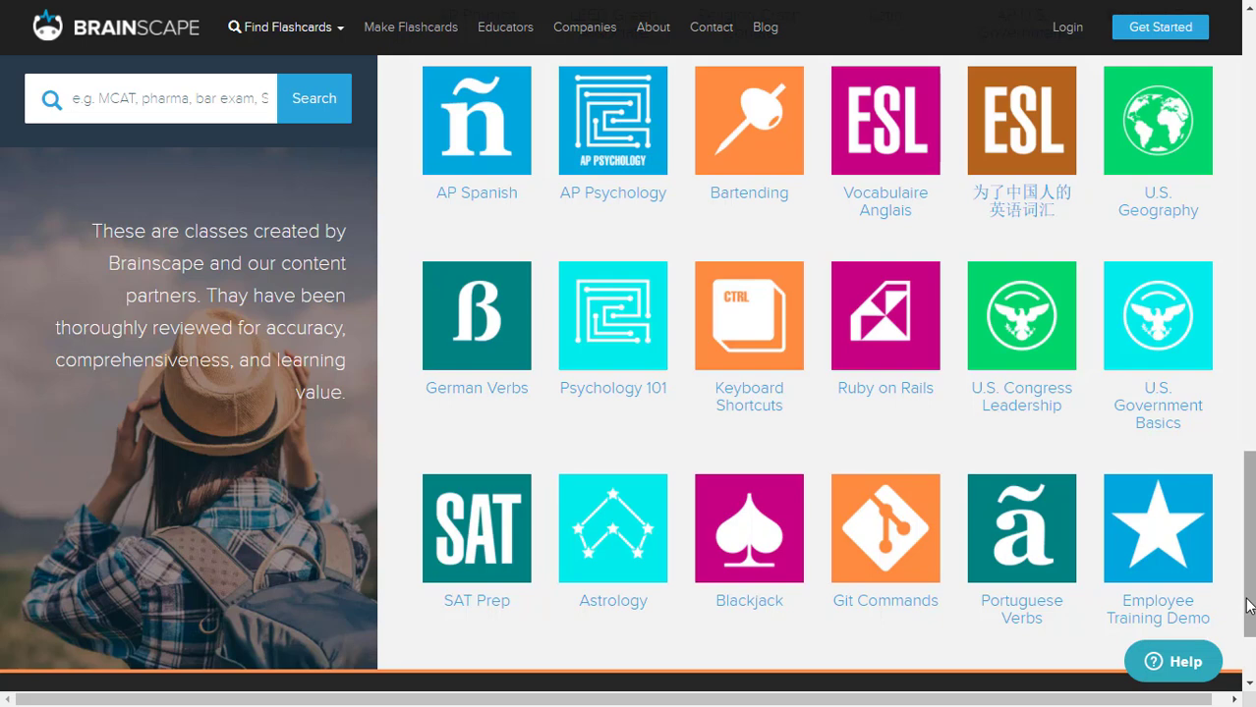
left_click_drag(1249, 607, 1249, 176)
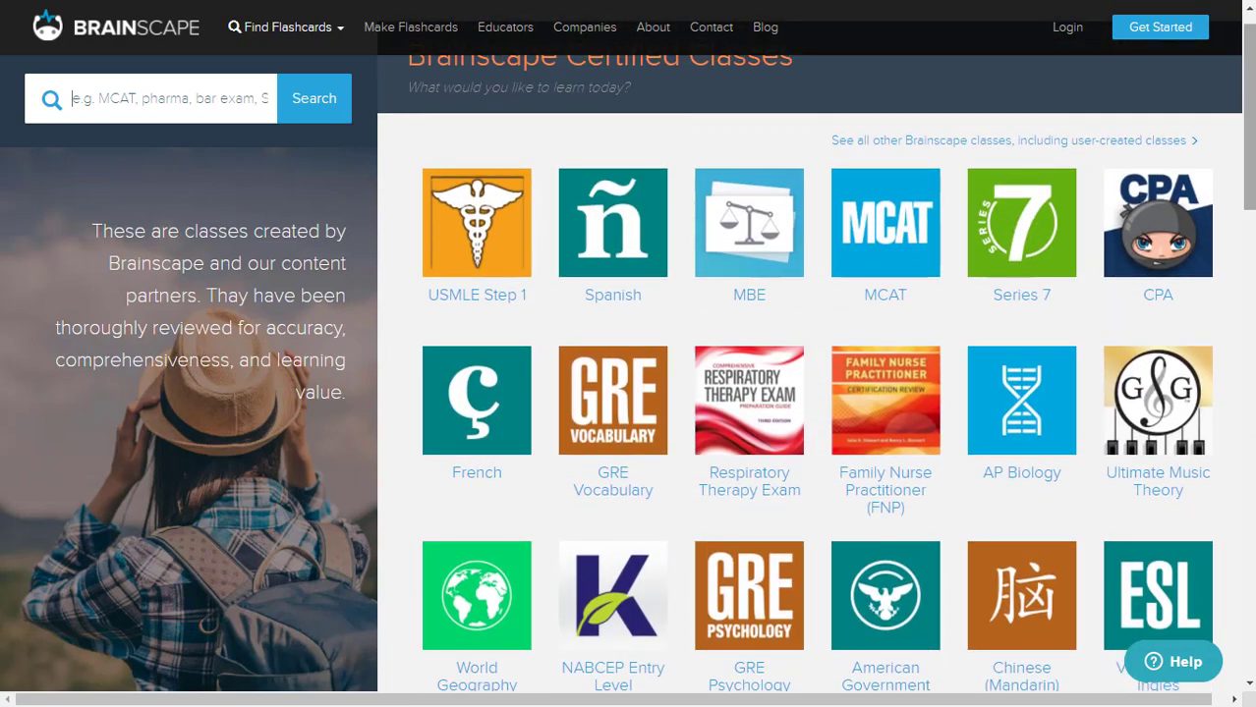
Log in to the site with the Google account.
left_click(1069, 27)
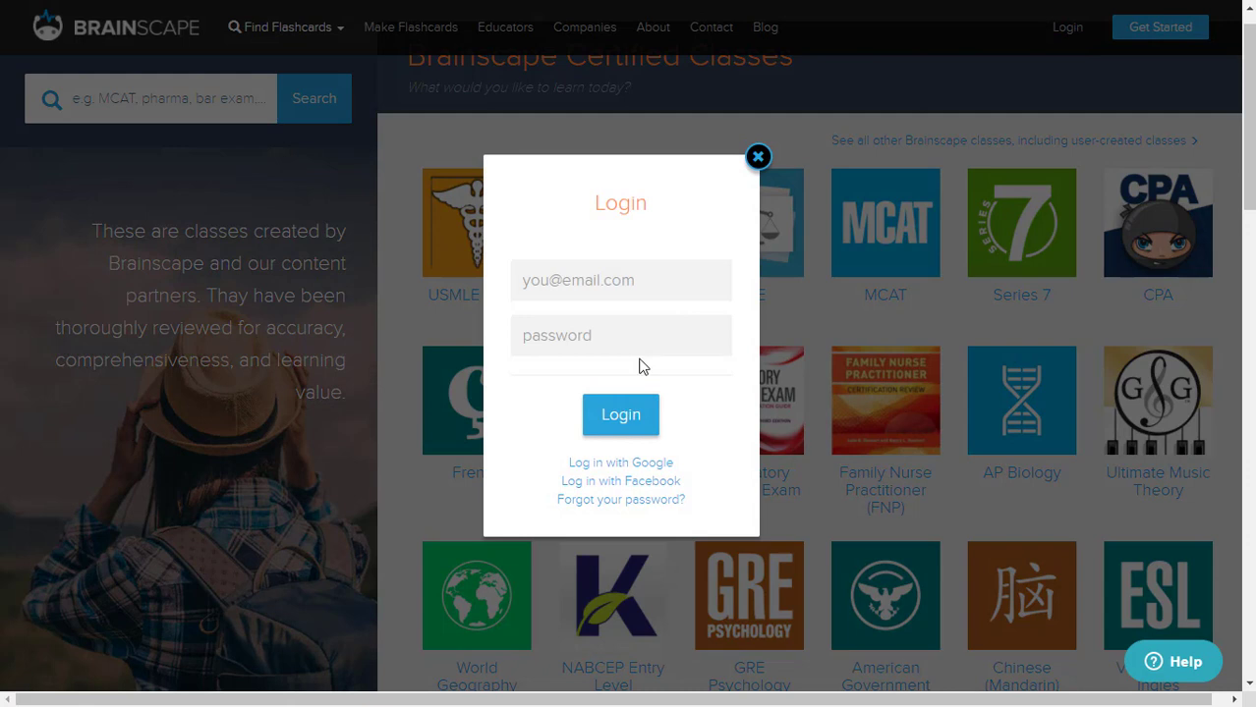
left_click(610, 462)
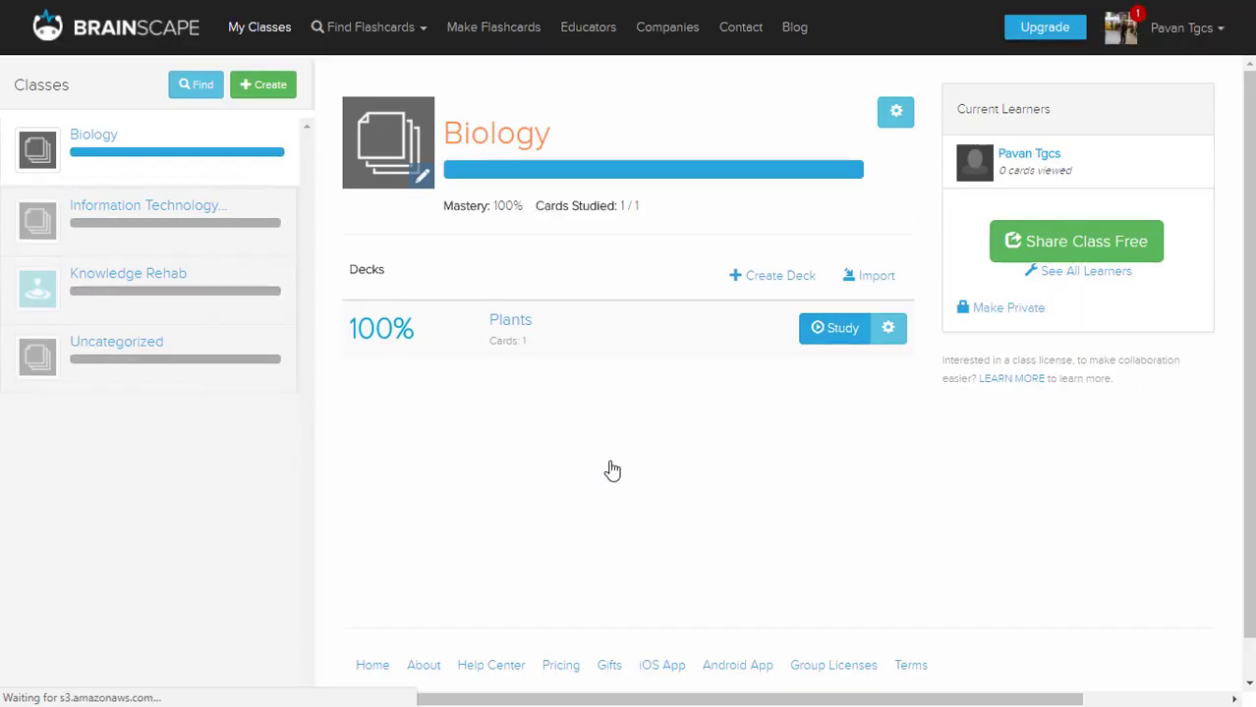
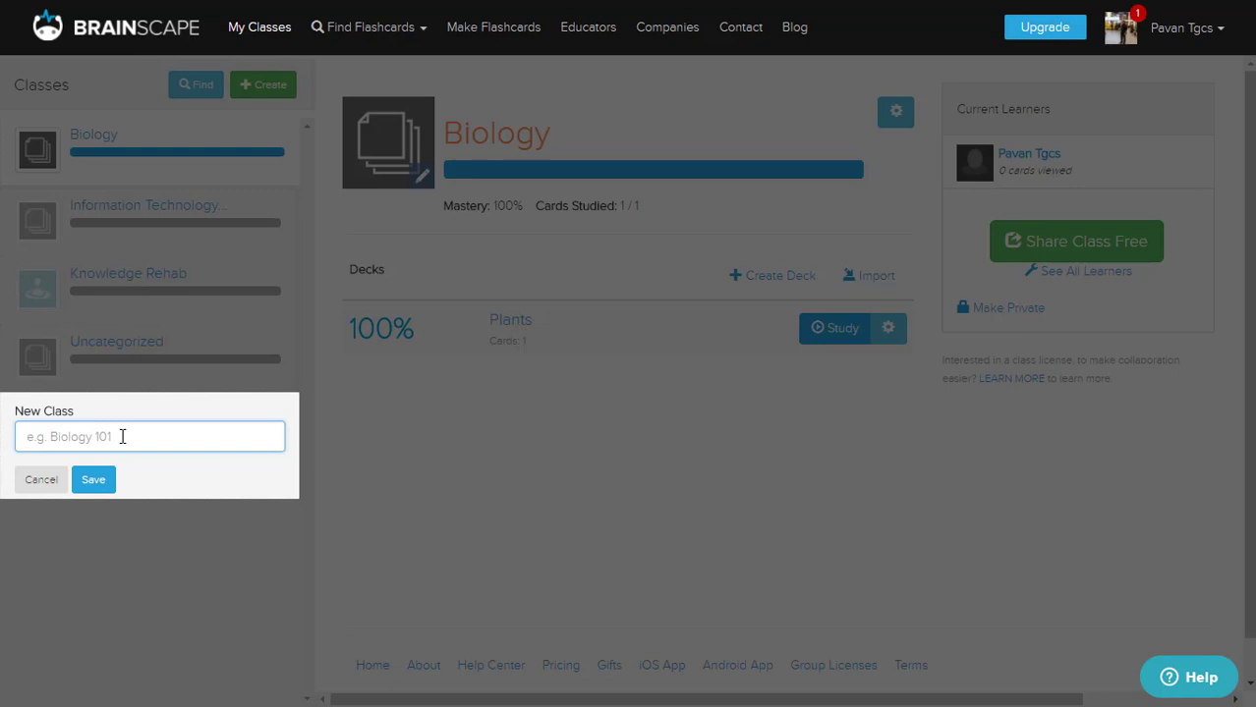
Create a new class named Biology2.
type("Bio")
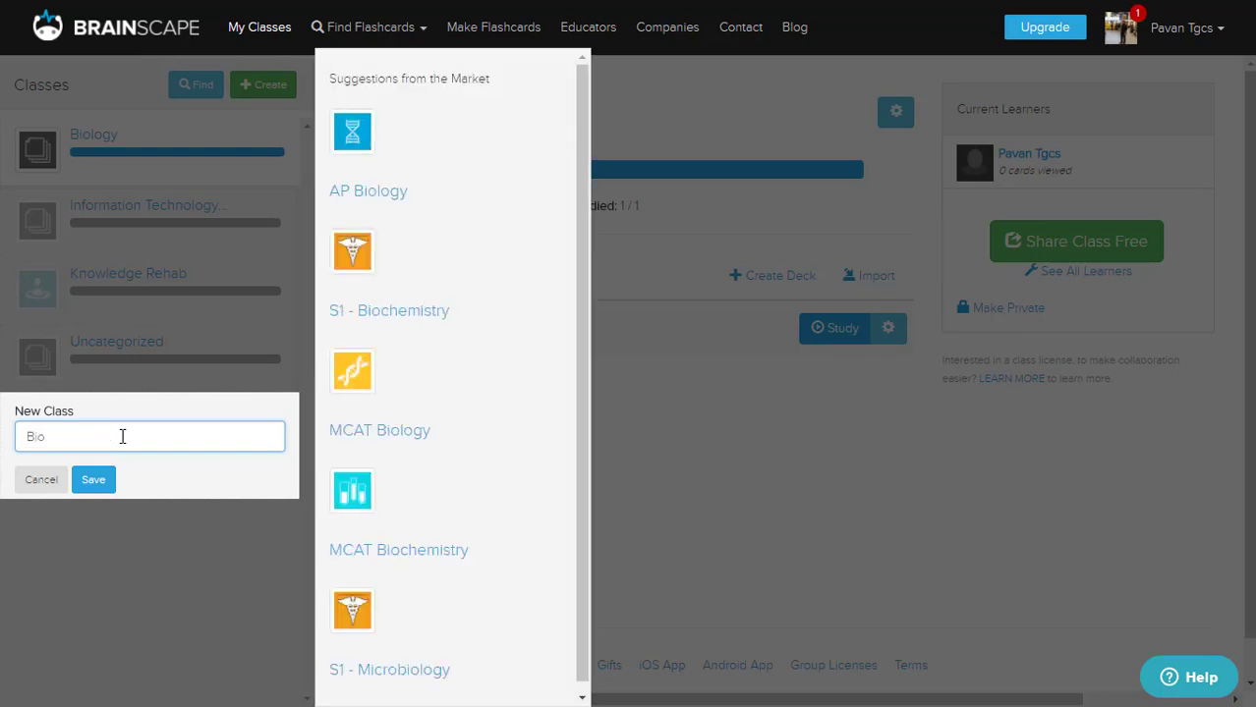
type("logy")
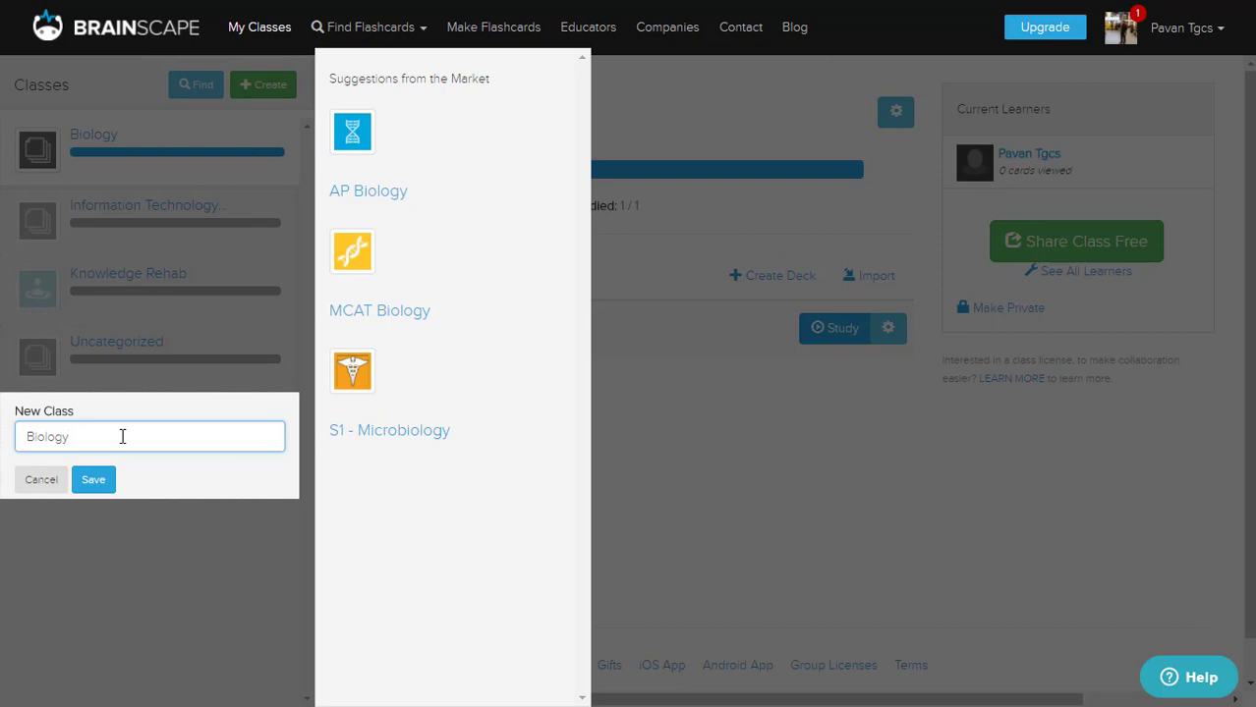
type("2")
key("BackSpace")
type("2")
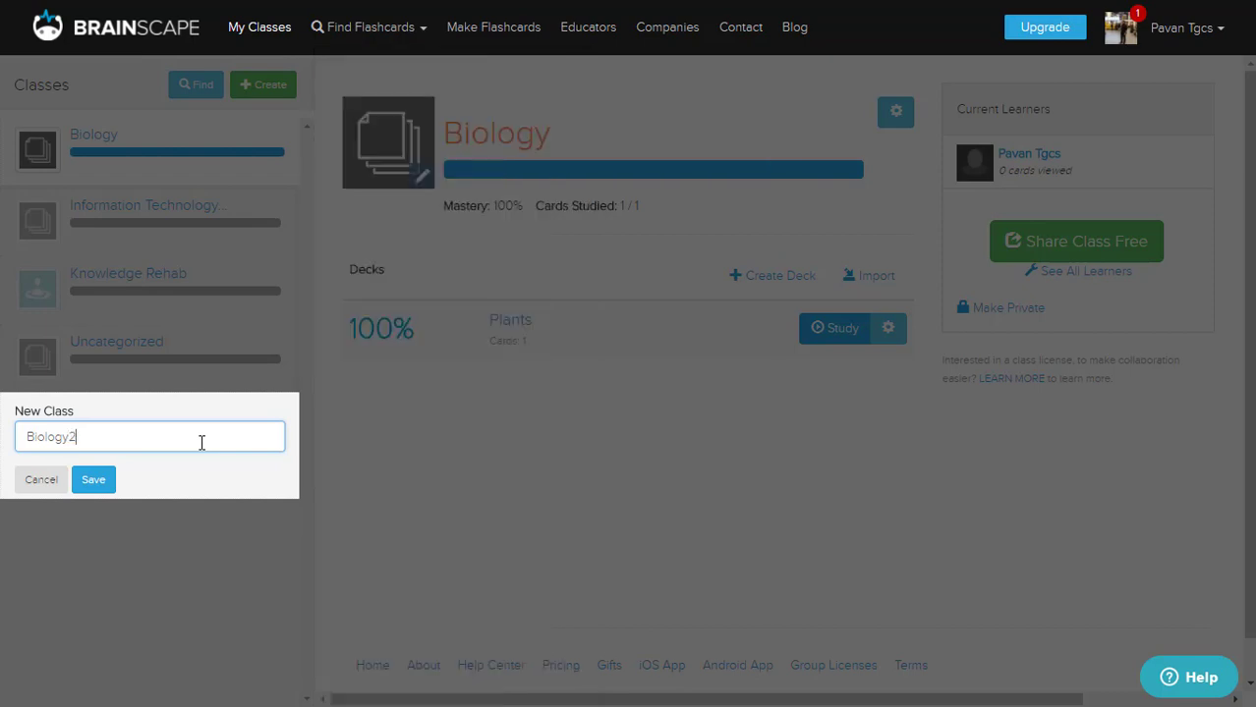
left_click(94, 480)
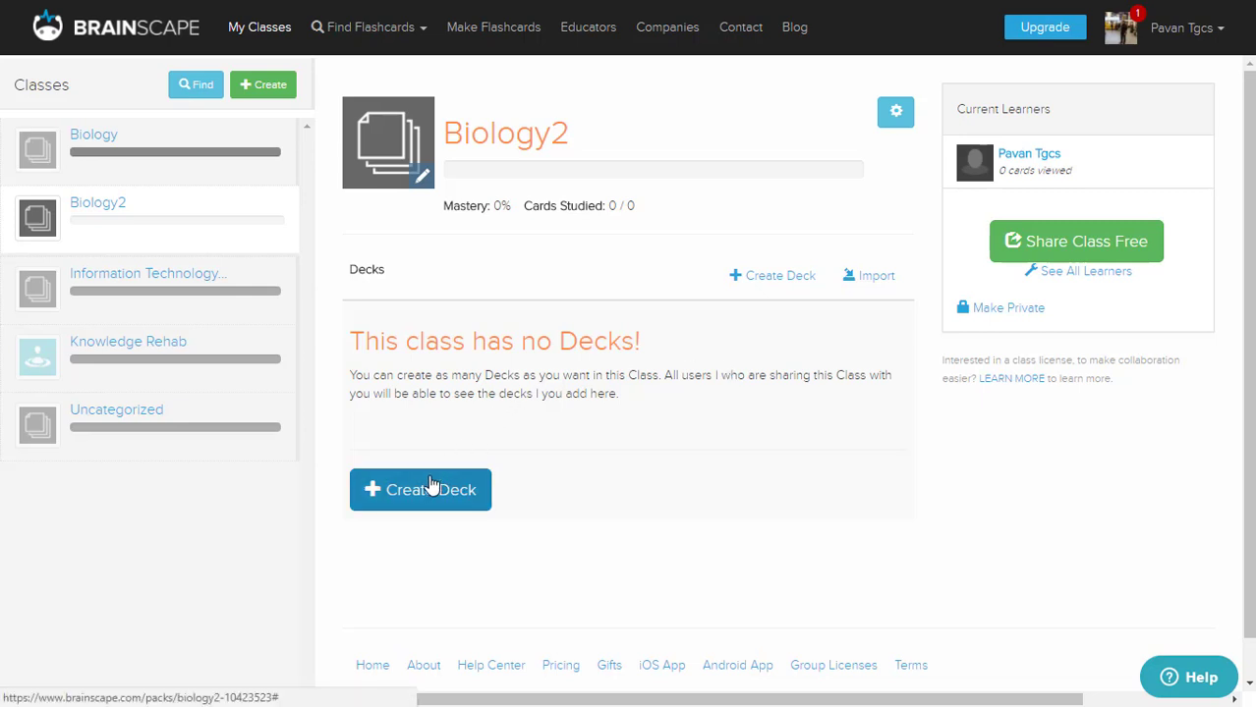
Create a deck named Animals in the Biology2 class and open its flashcard editor.
left_click(777, 278)
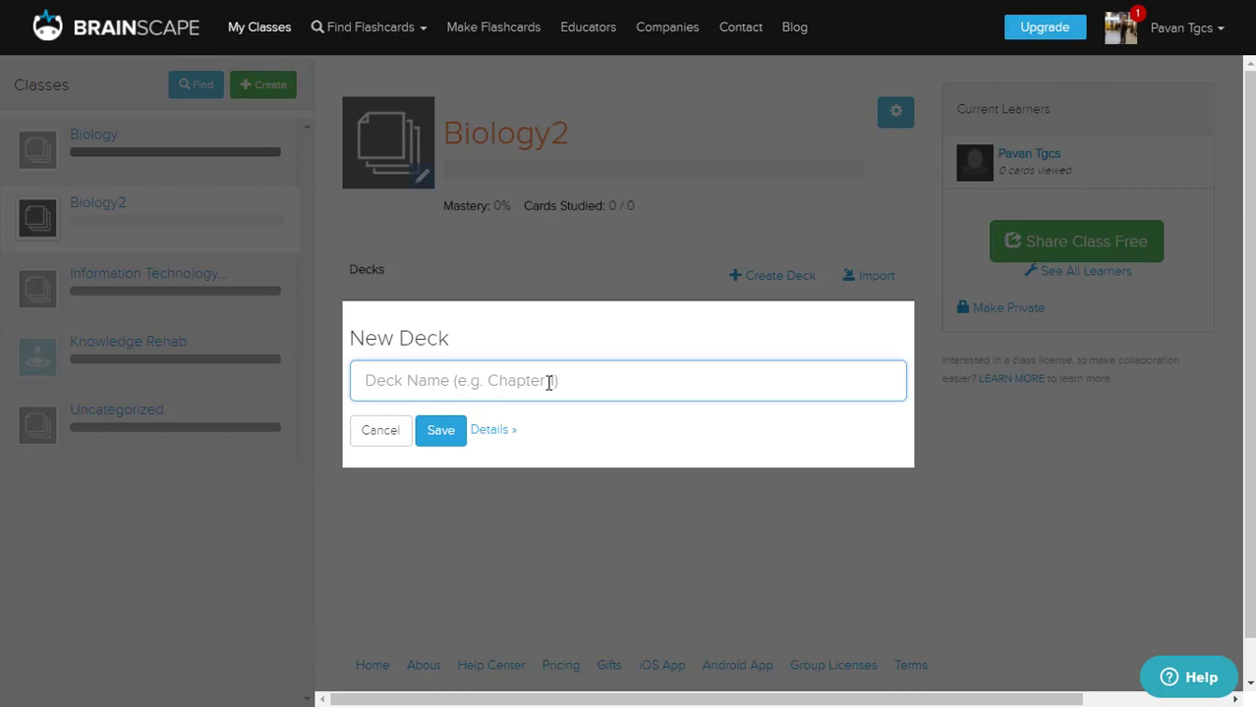
type("Animals")
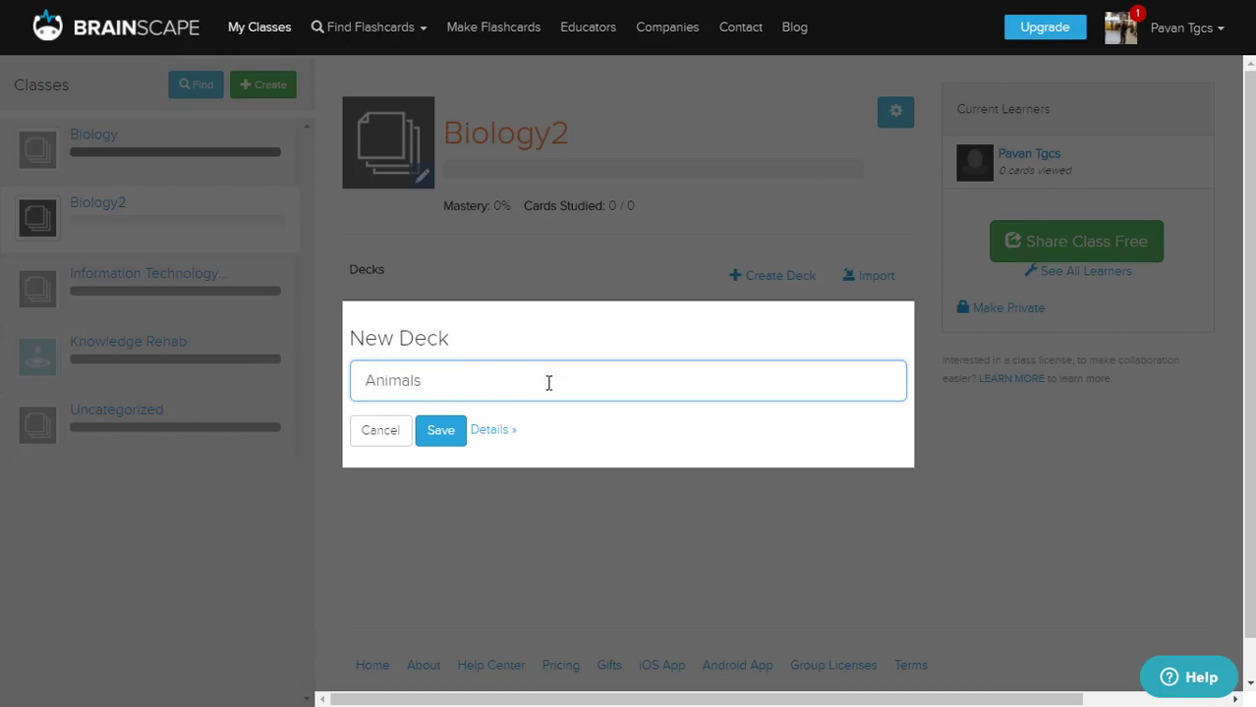
left_click(429, 440)
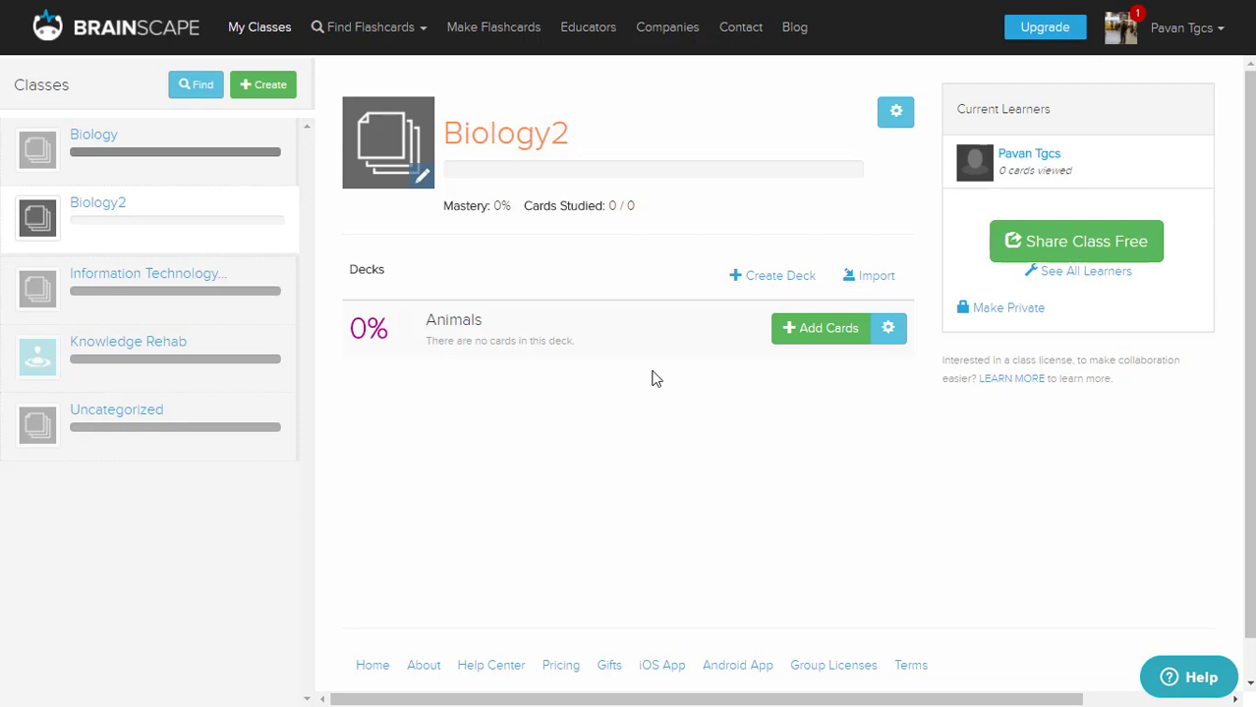
left_click(825, 338)
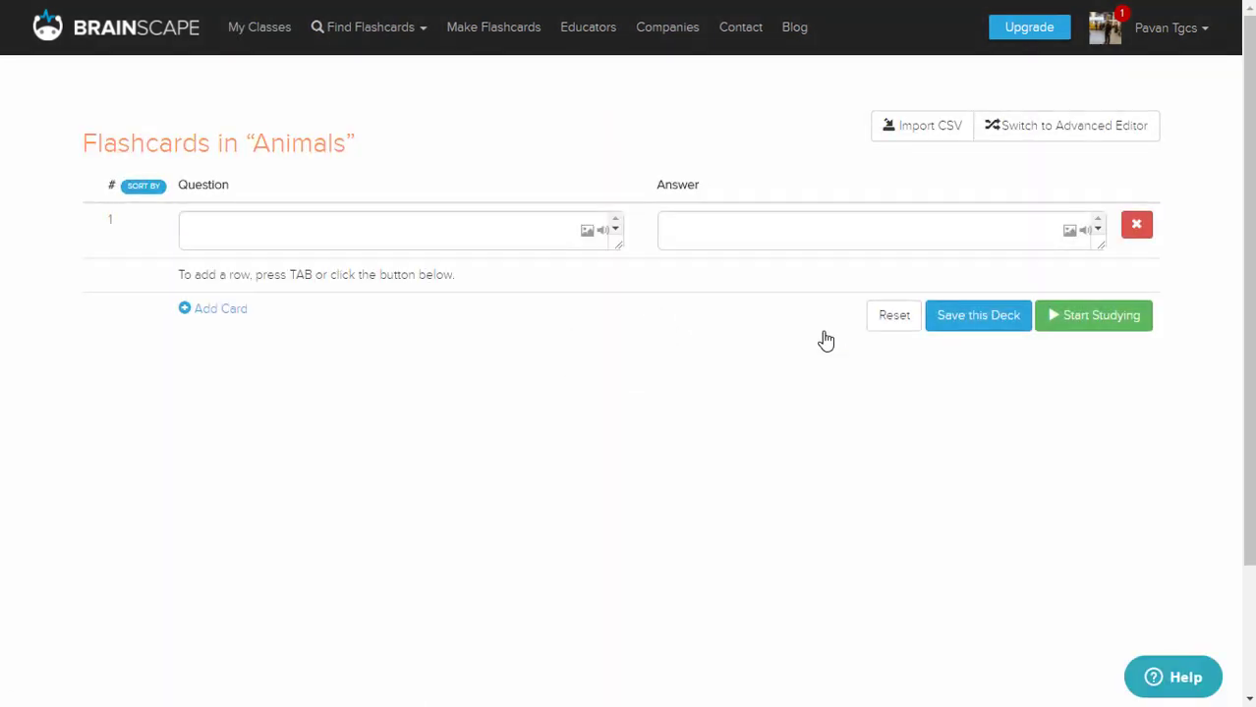
Enter "How many types of animals are existing in this universe?" as the first card's question.
left_click(469, 228)
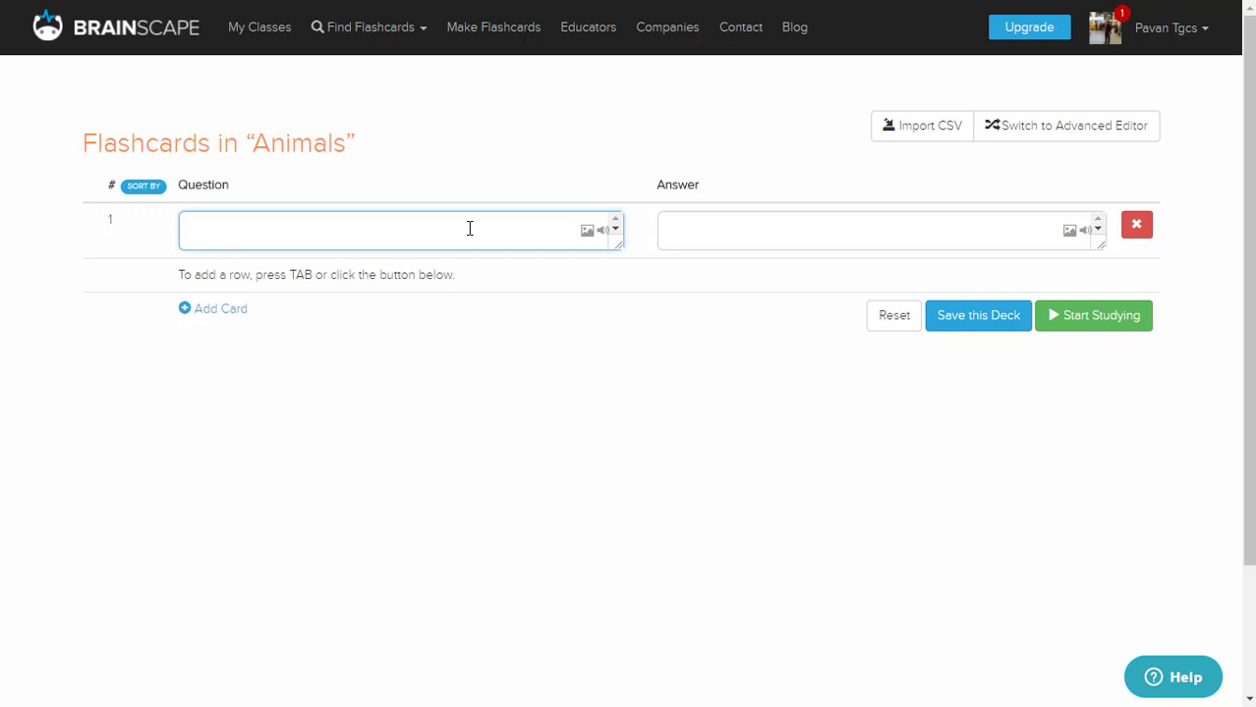
type("How")
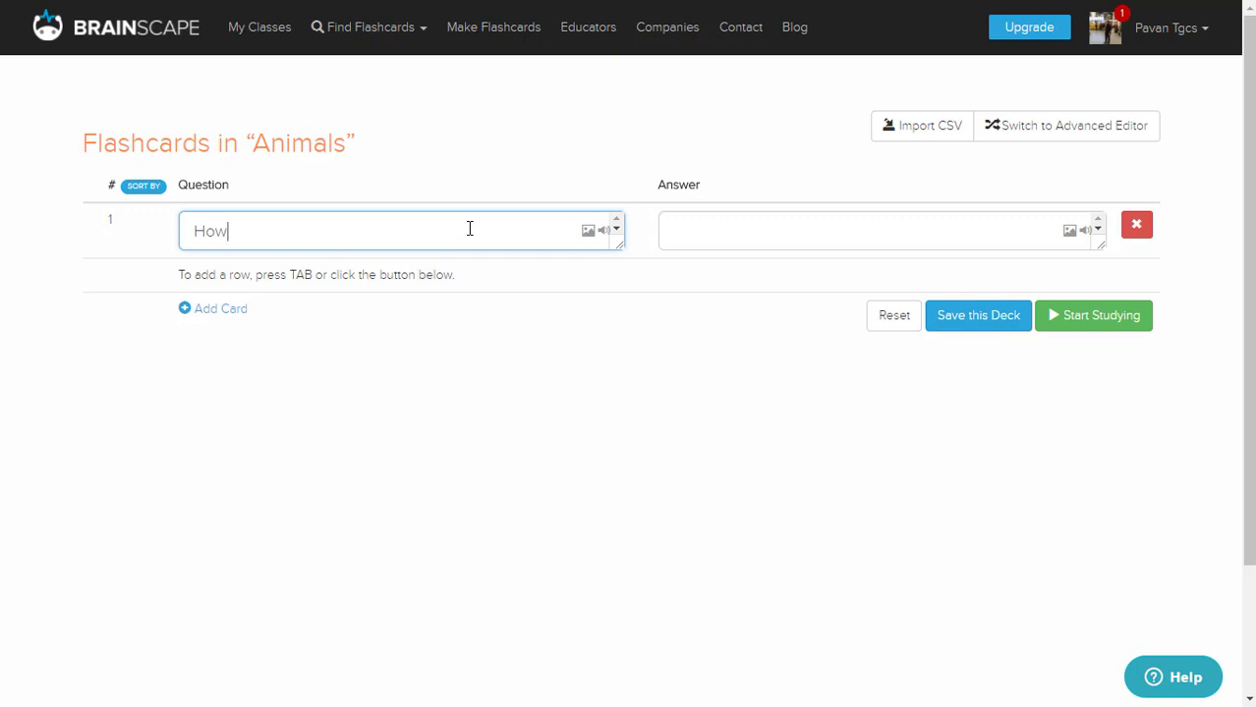
type(" many types of animals ")
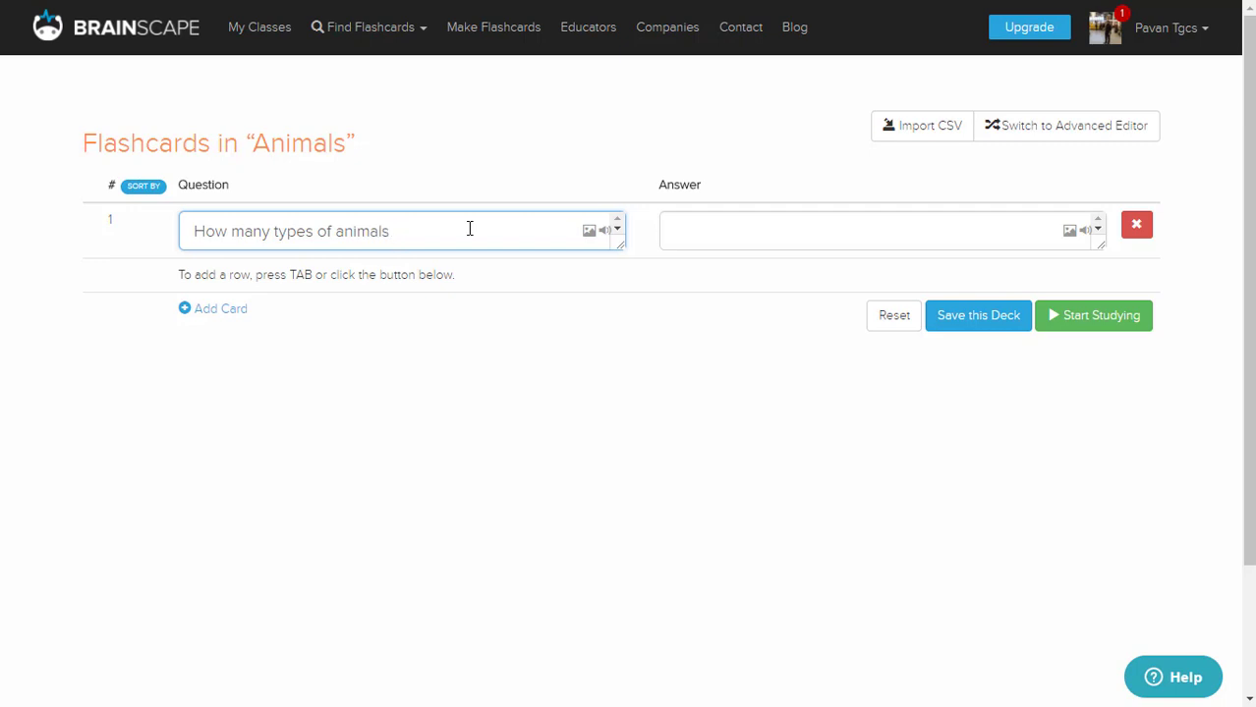
type("are")
type("existing ")
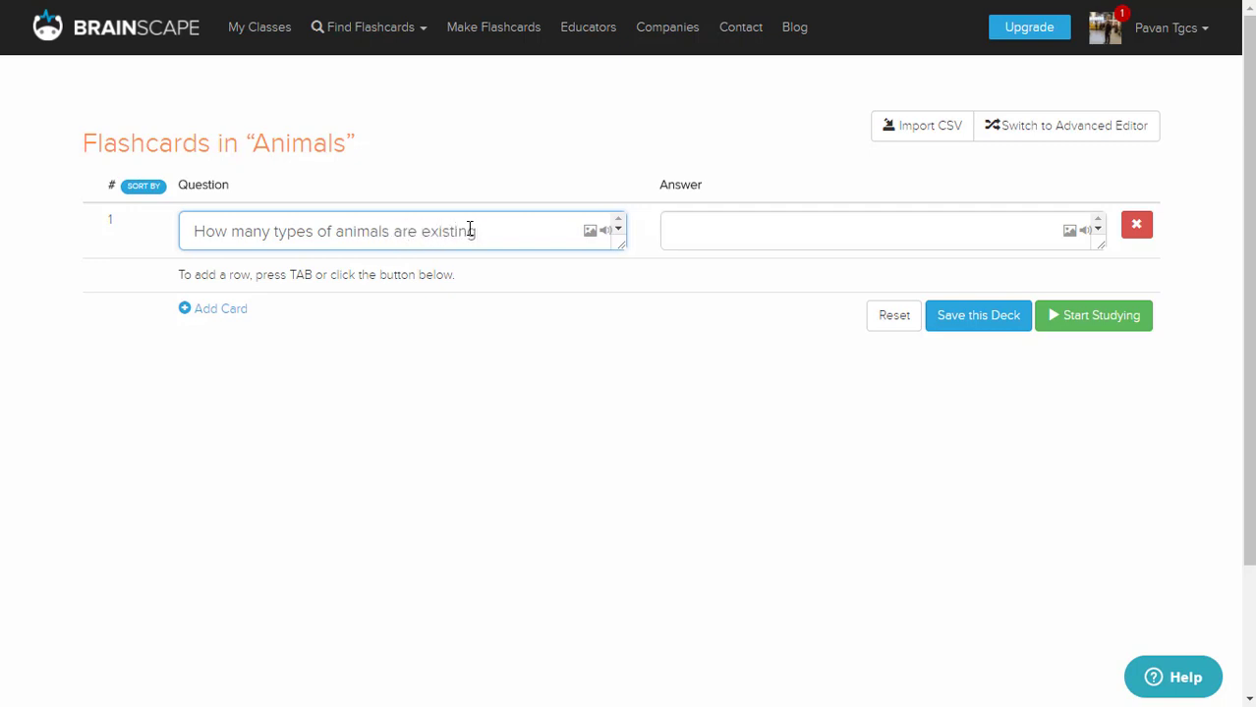
type("in this universe?")
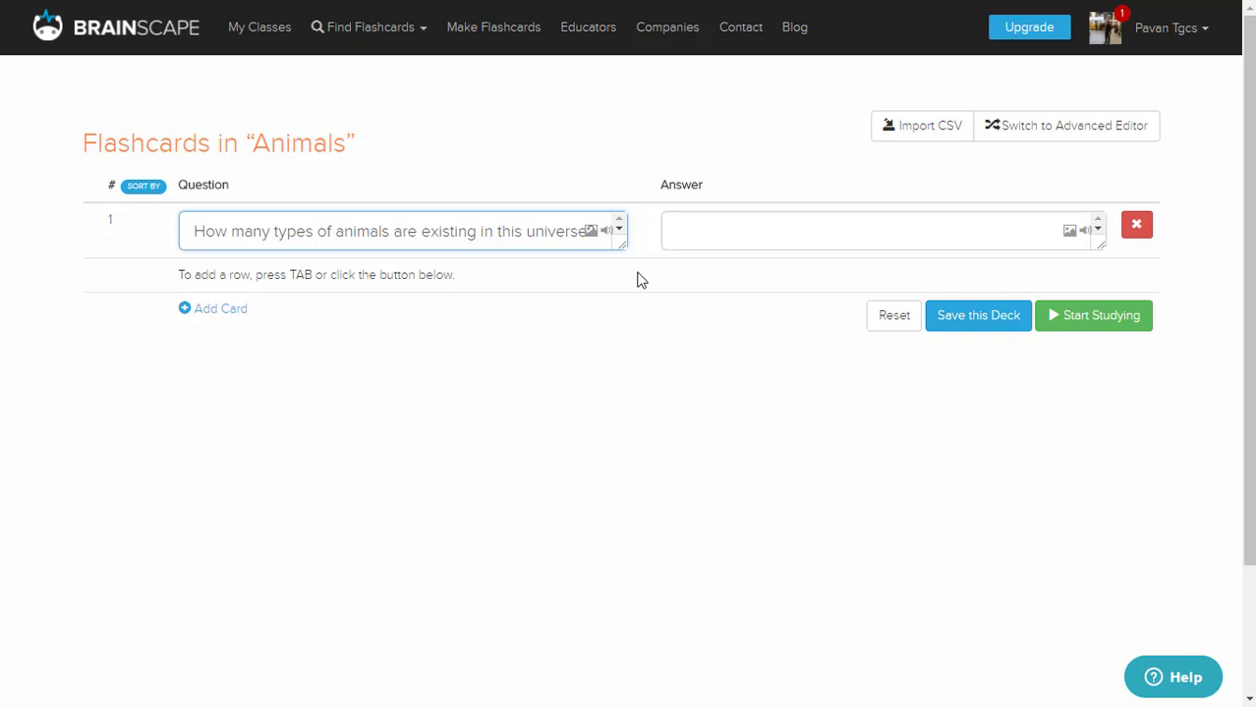
Begin the first card's answer with "There are mainly two types of animals in this universe.".
left_click(704, 238)
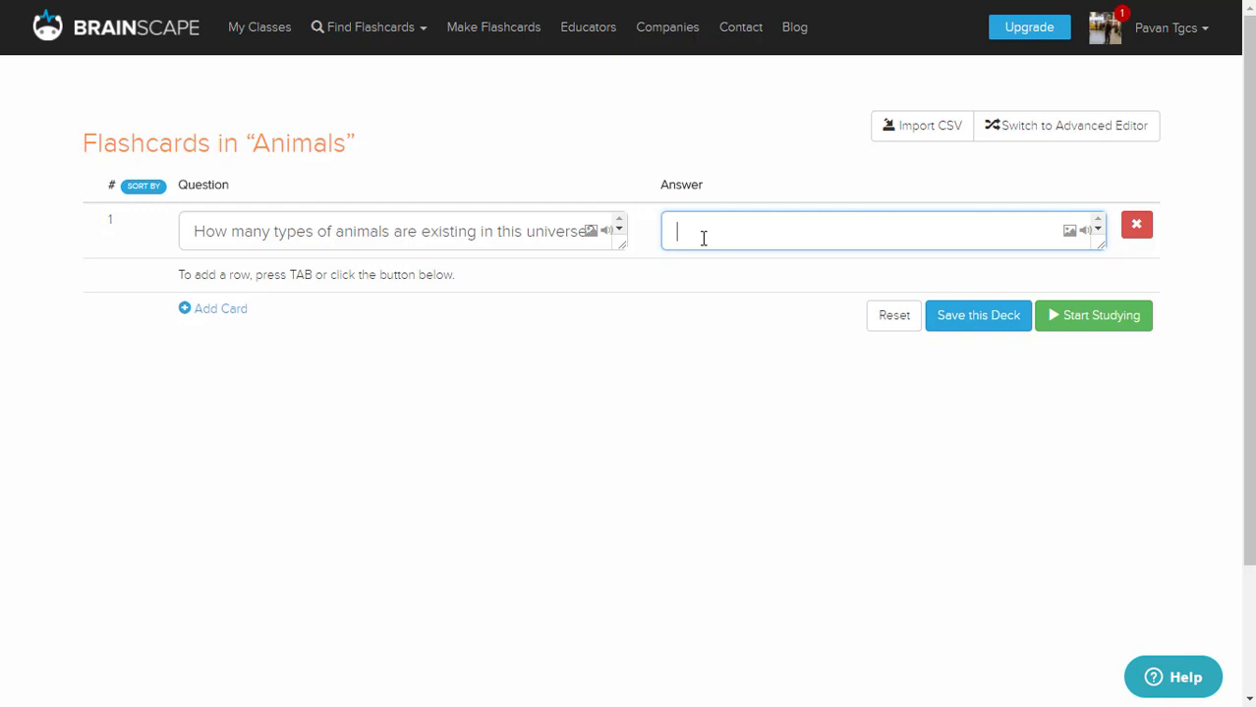
type("There are ")
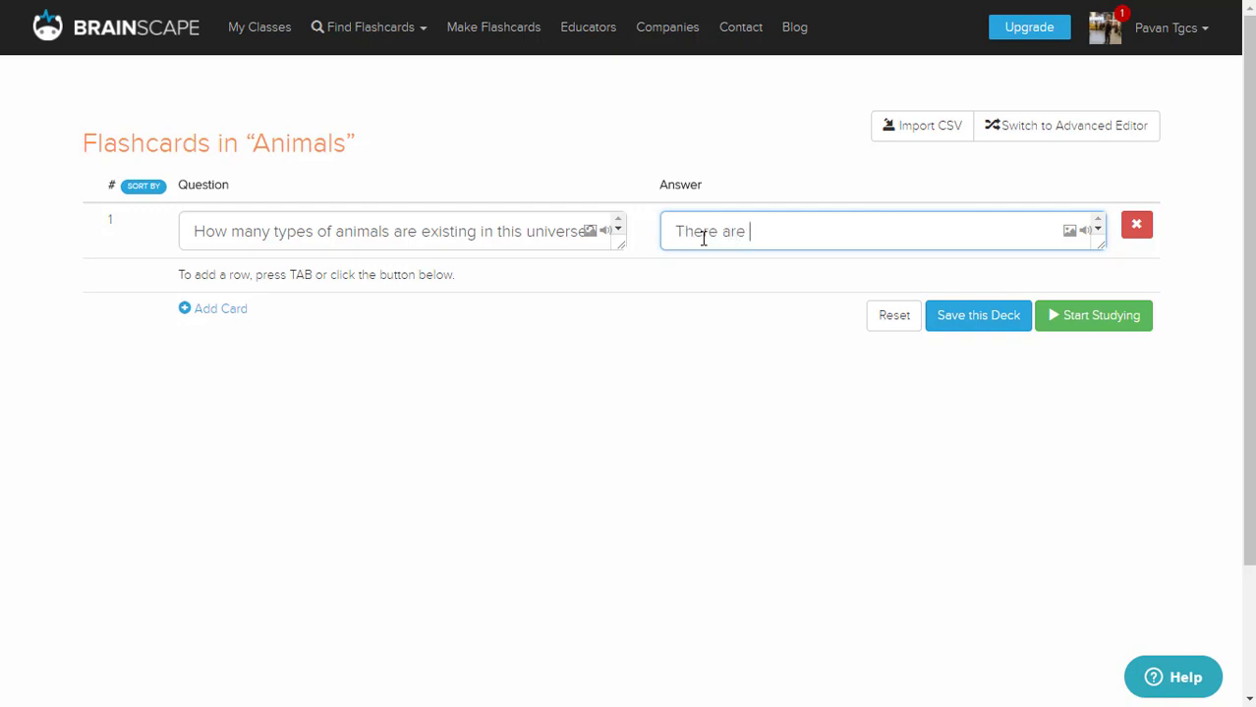
type("mainly two types of")
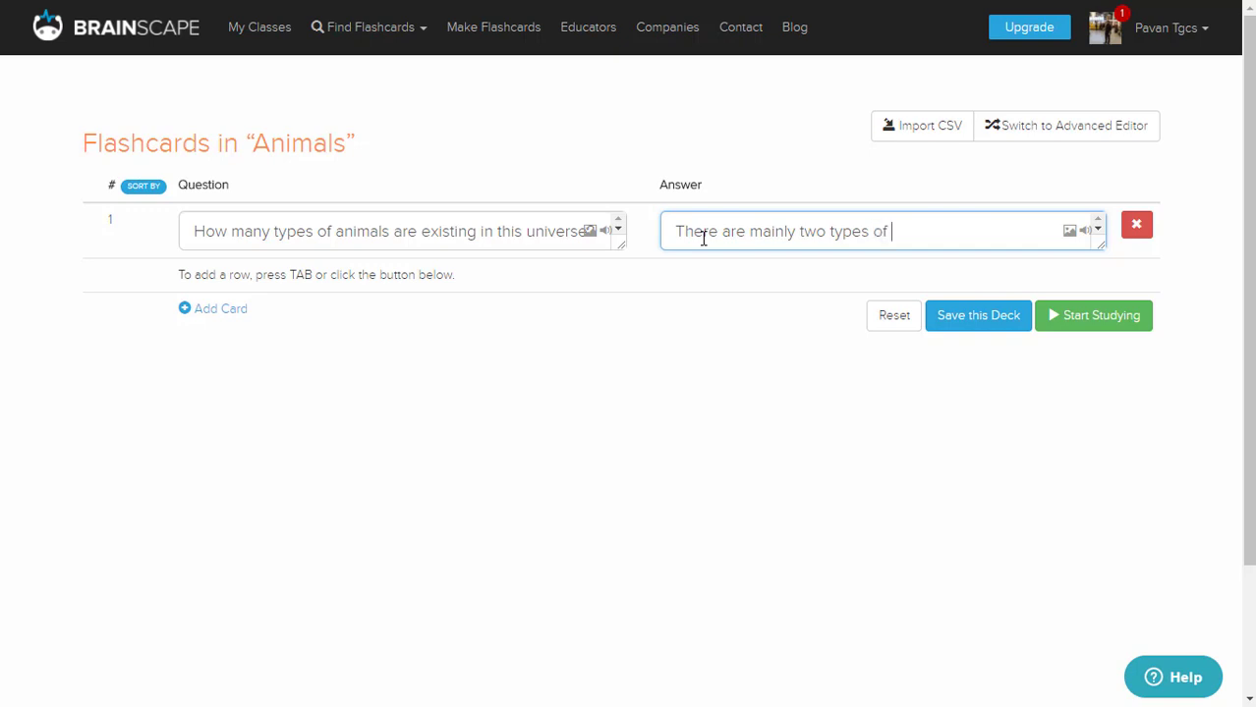
type(" animals in this")
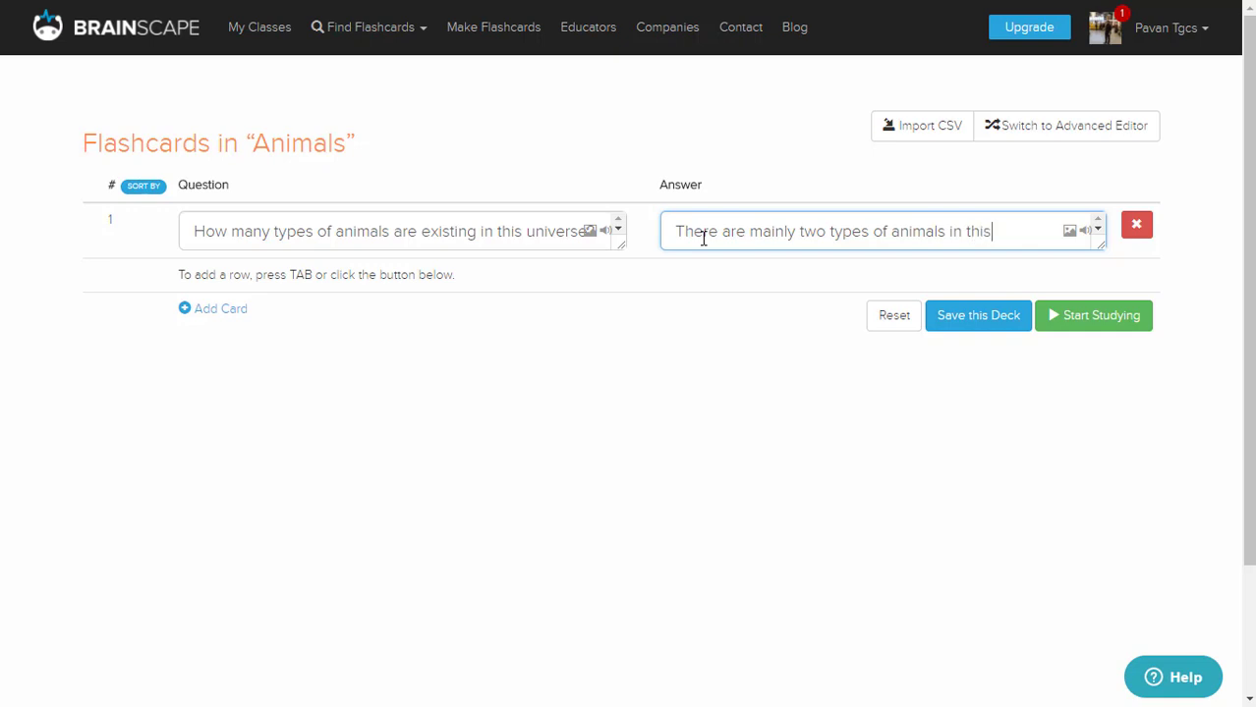
type(" universe.")
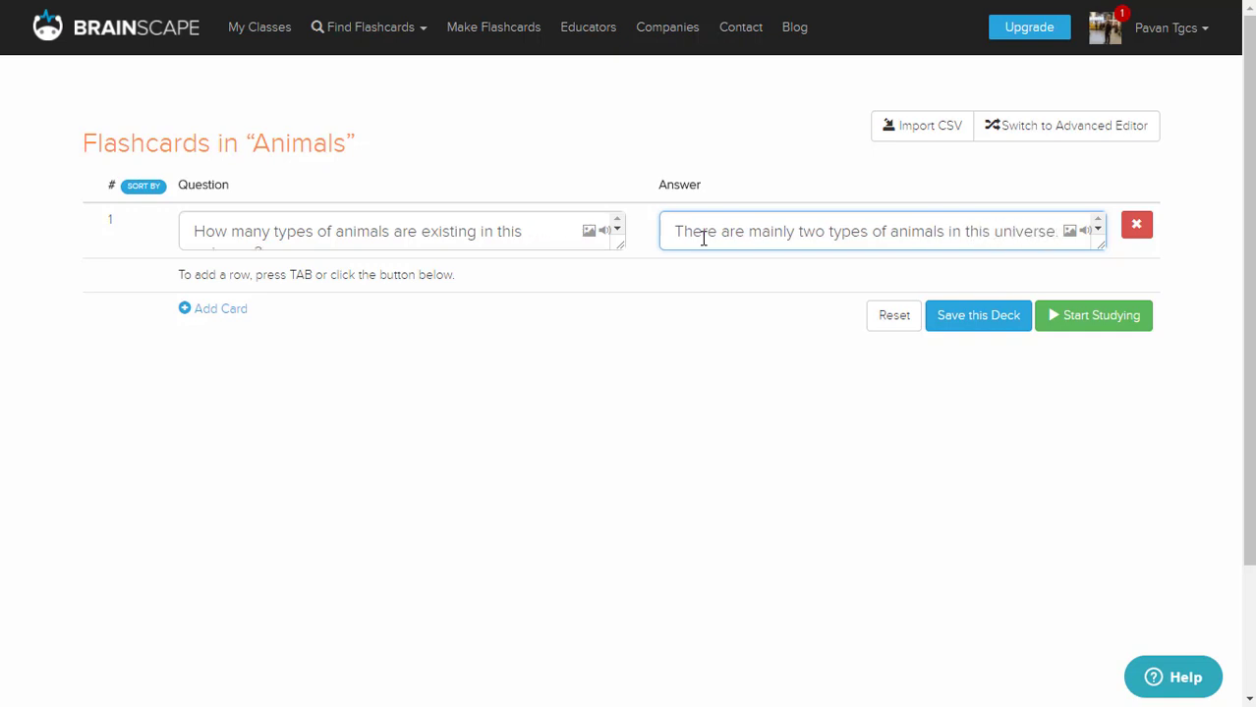
Complete the first card's answer with the sentence "They are Herbivorous and Carnivorous animals".
type(" they")
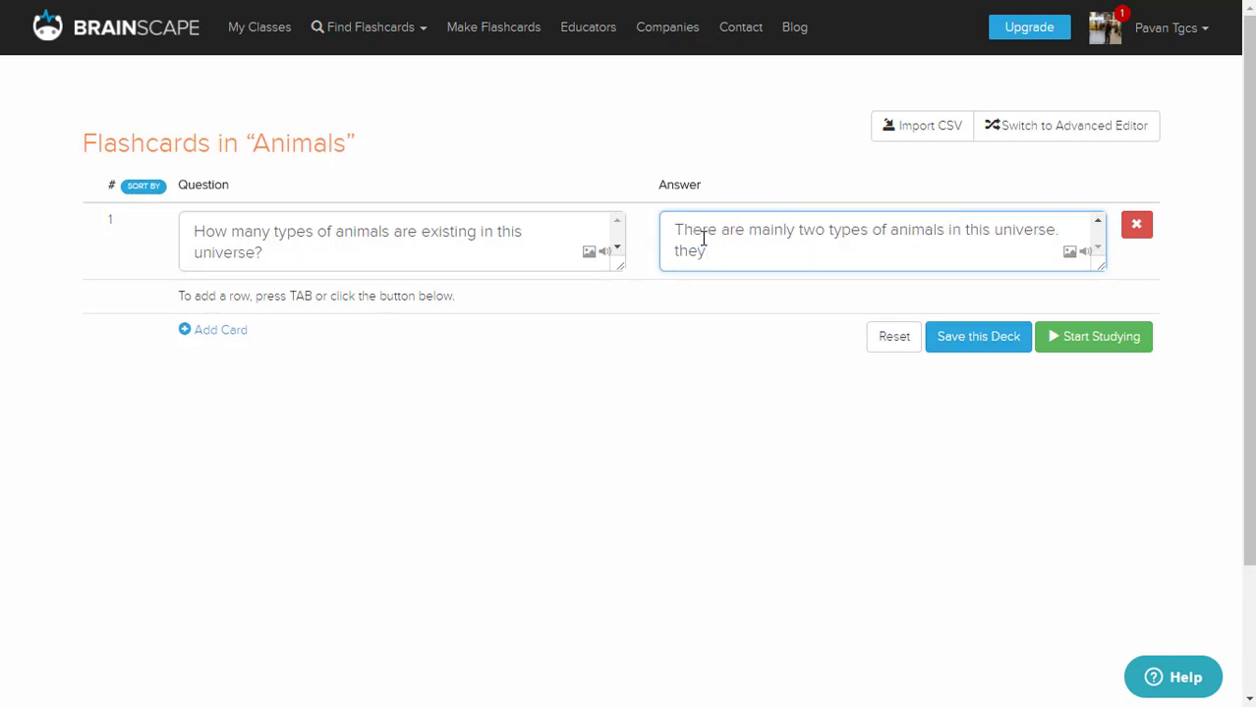
type(" are")
key("Left")
key("Left")
key("Left")
key("Left")
key("Left")
key("Left")
key("Left")
key("Left")
key("Left")
key("Delete")
type("T")
key("Right")
key("Right")
key("Right")
key("Right")
key("Right")
key("Right")
key("Right")
key("Right")
type("herbivor")
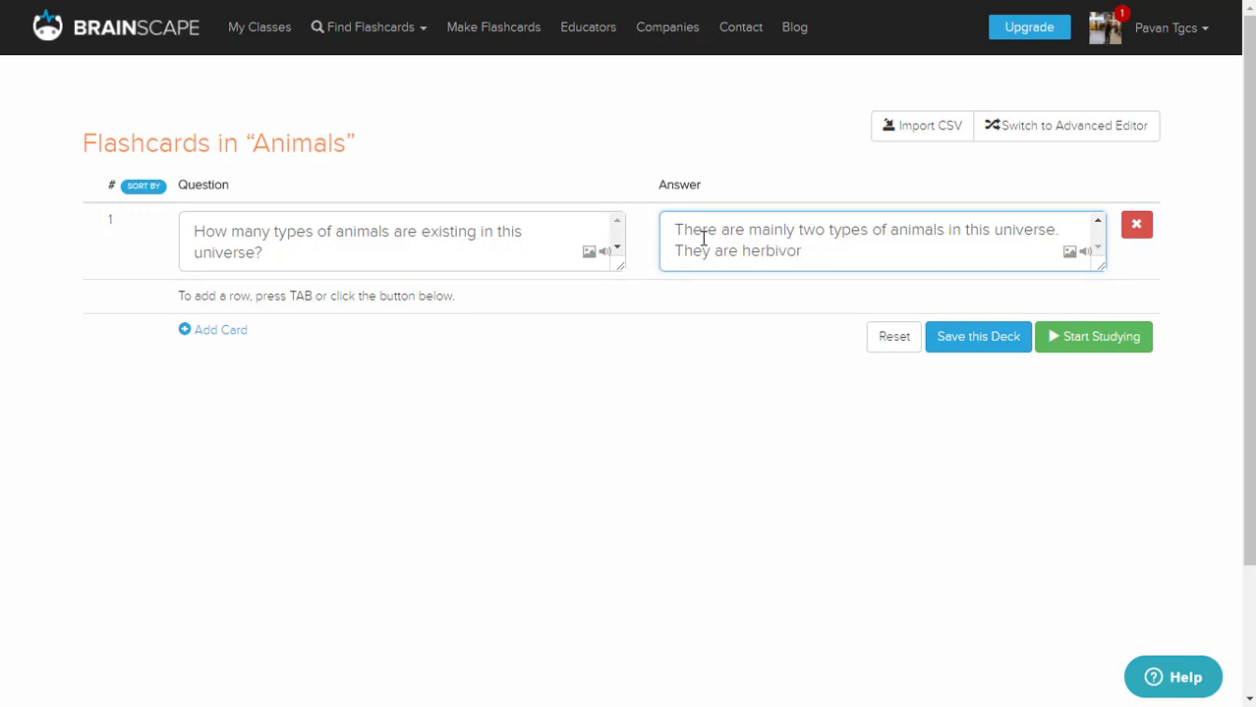
type("oous")
key("BackSpace")
key("BackSpace")
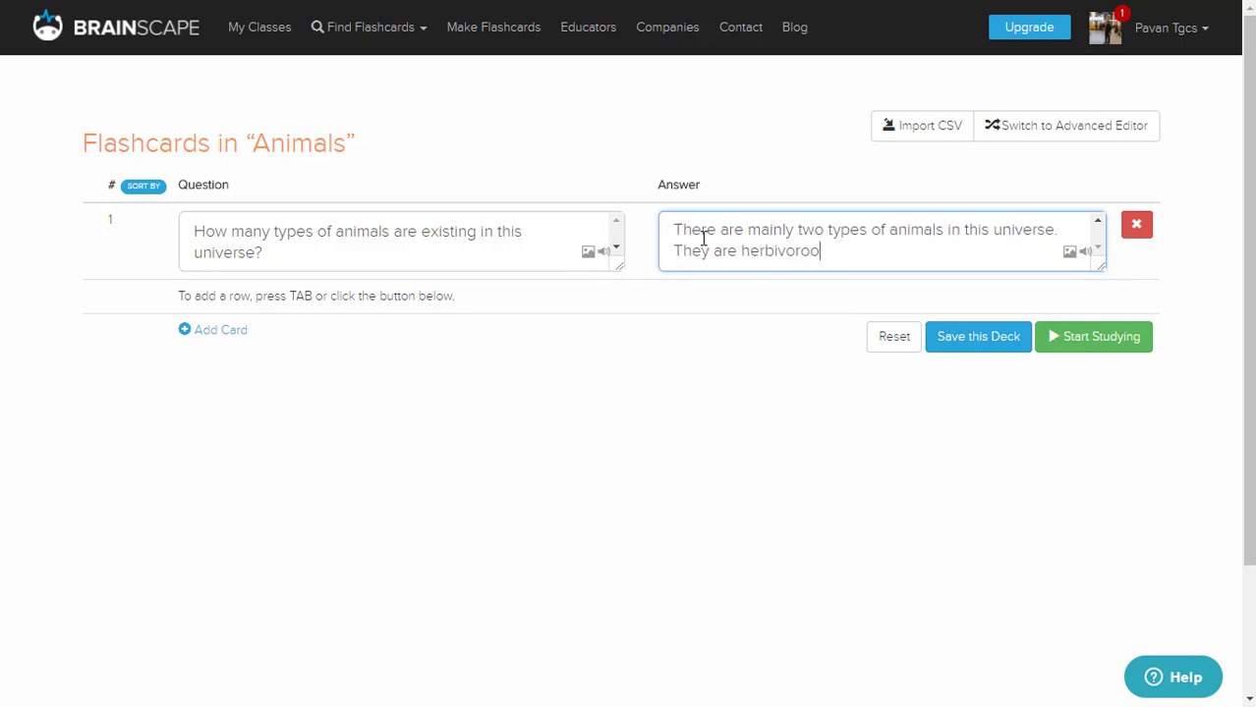
key("BackSpace")
type("us")
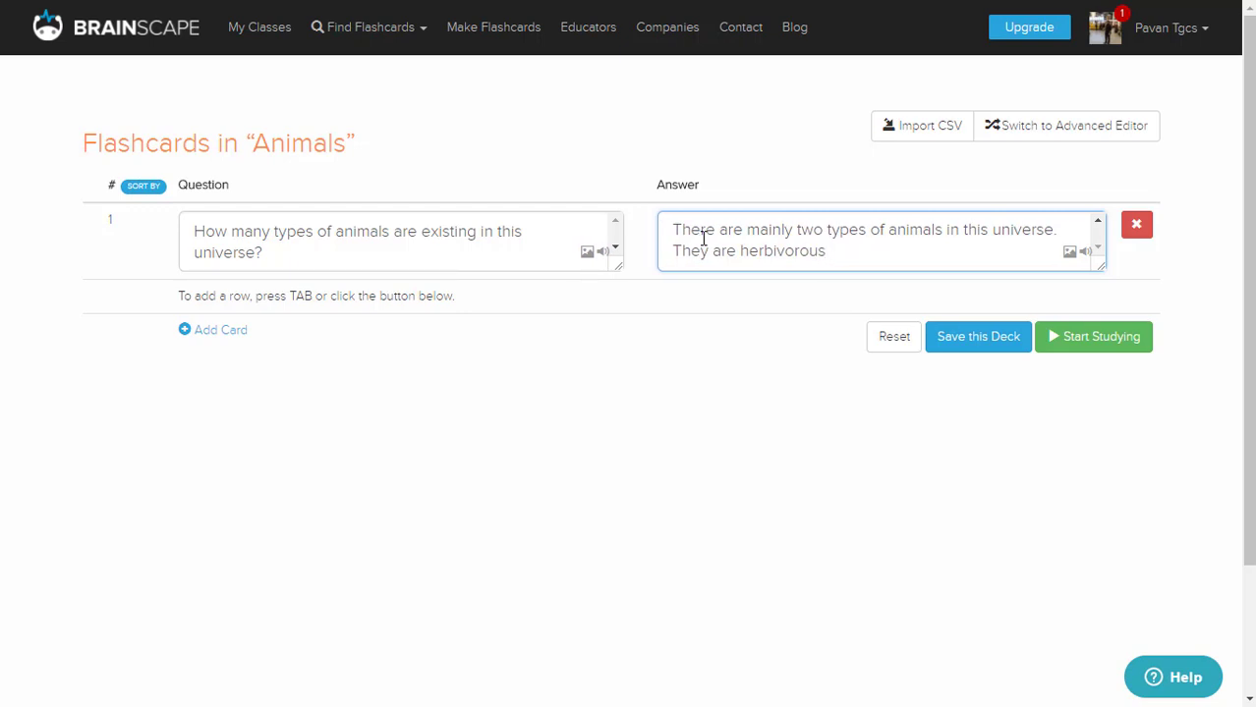
type(" and Carnivorous ")
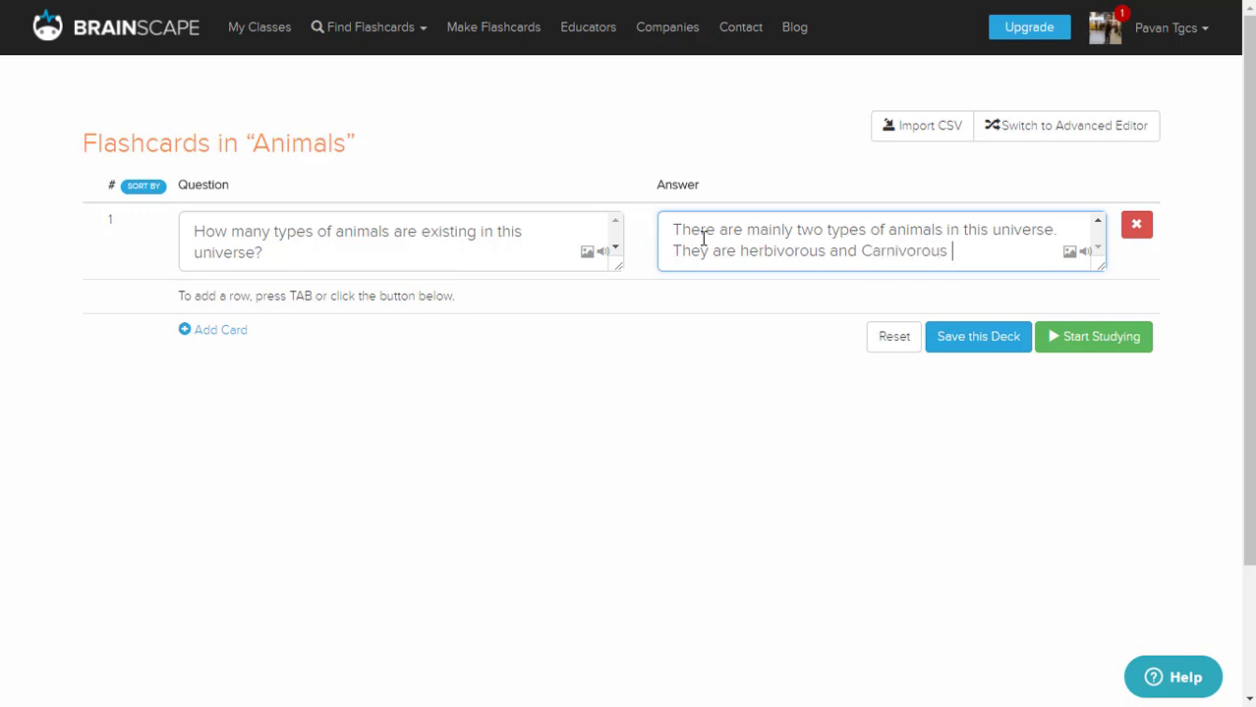
type("animals")
left_click(749, 252)
key("BackSpace")
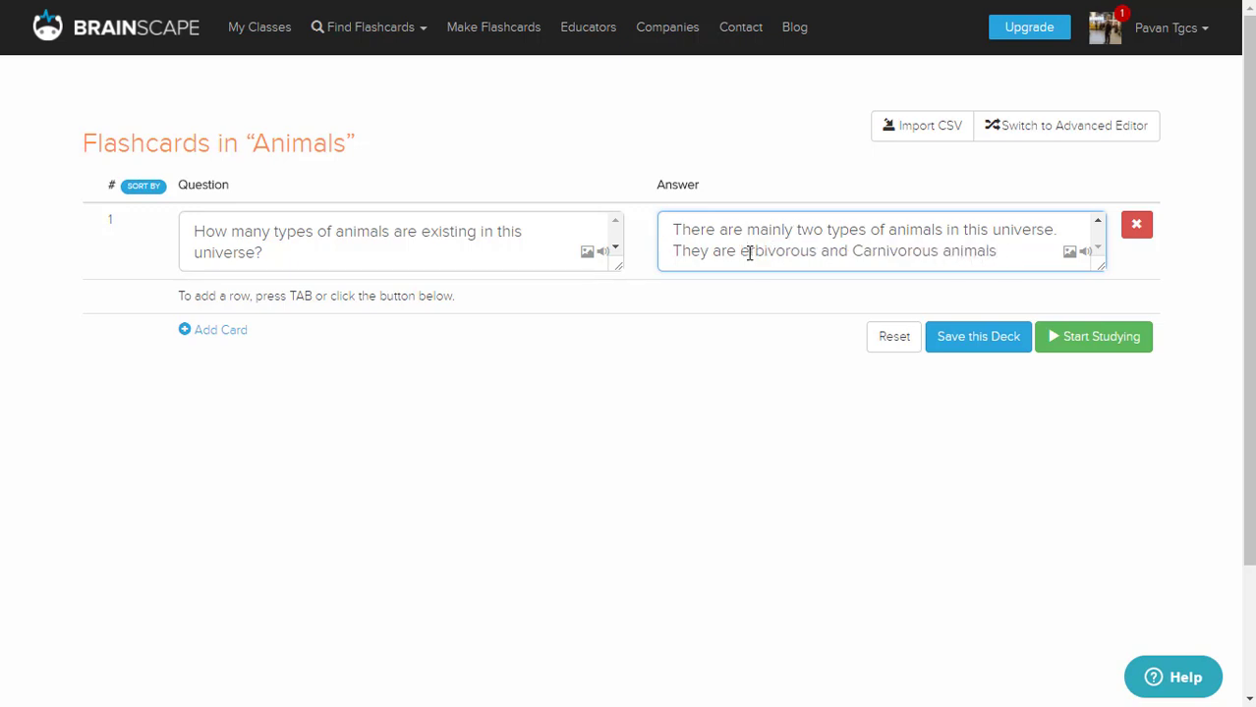
type("H")
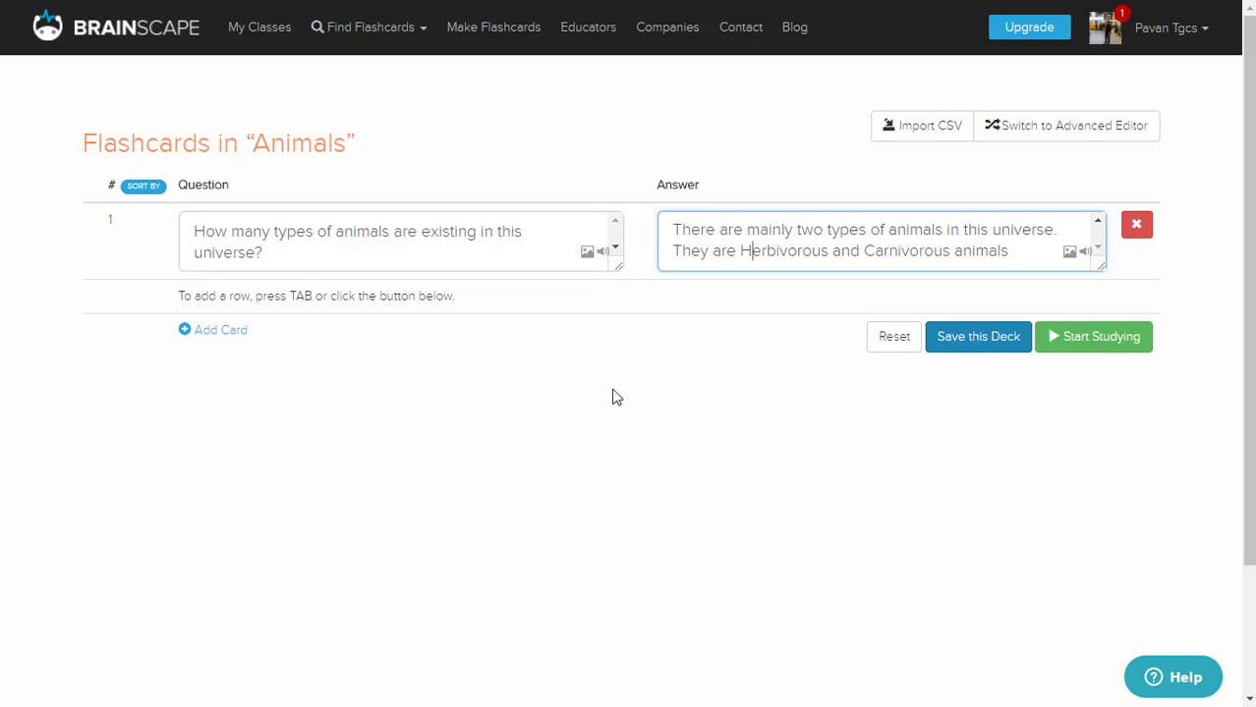
Add a blank second card below the first and save the Animals deck.
left_click(226, 341)
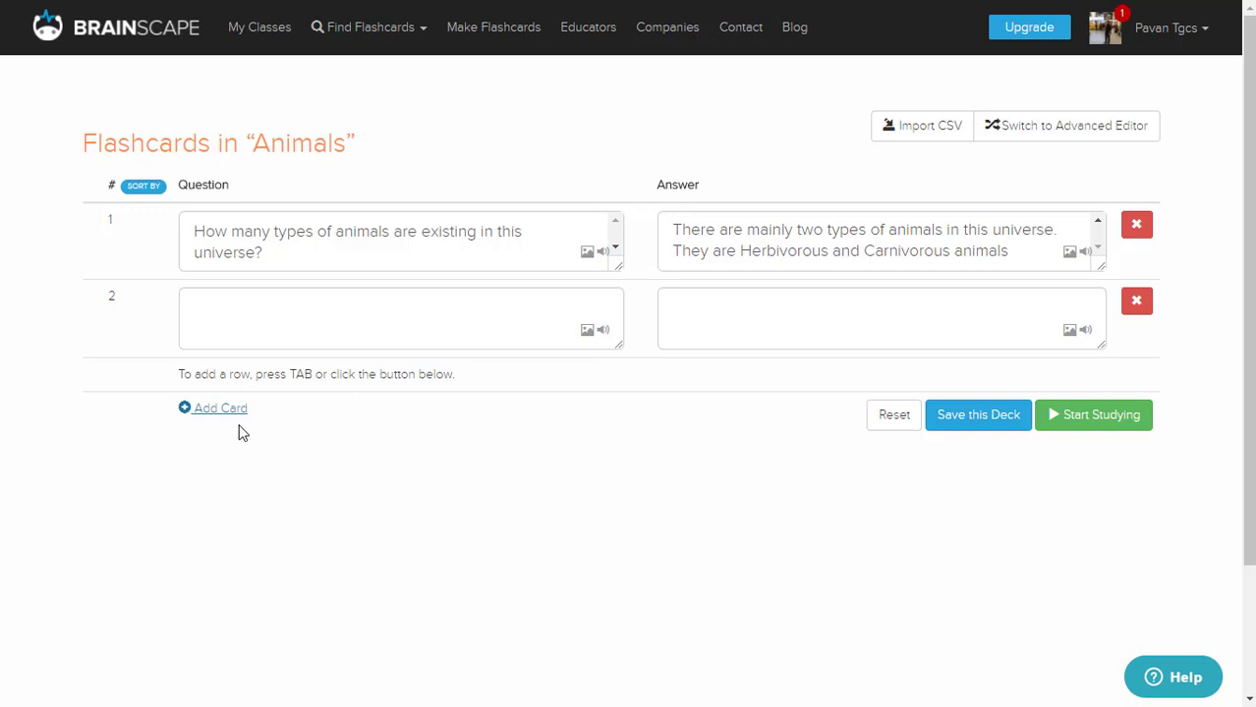
left_click(978, 416)
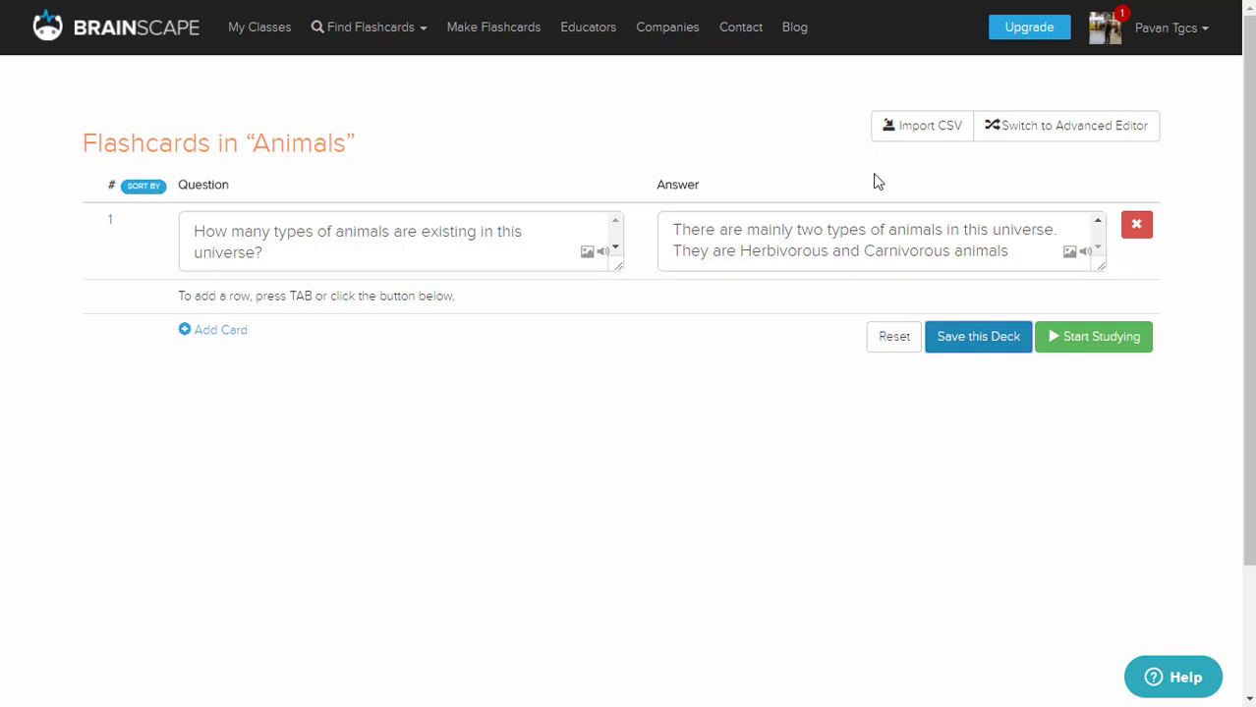
Start studying the Animals deck and go through the study instructions, dismissing them to leave the question card clear.
left_click(1101, 337)
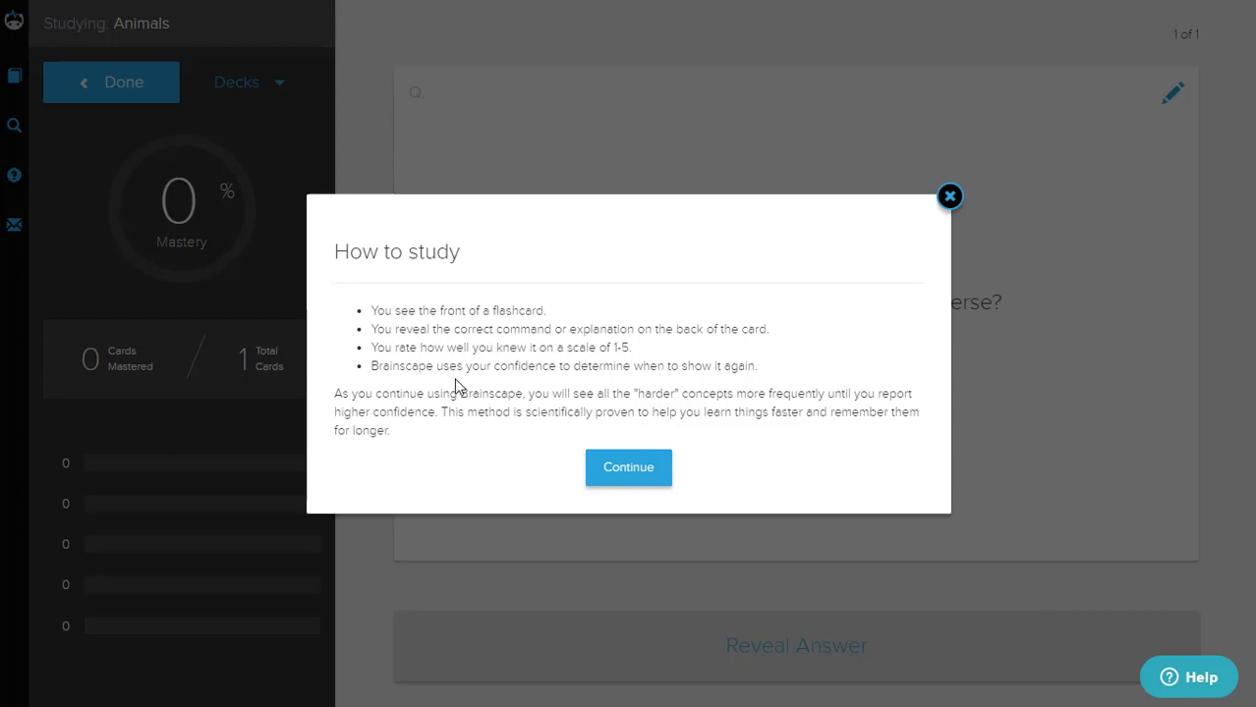
left_click_drag(443, 366, 748, 371)
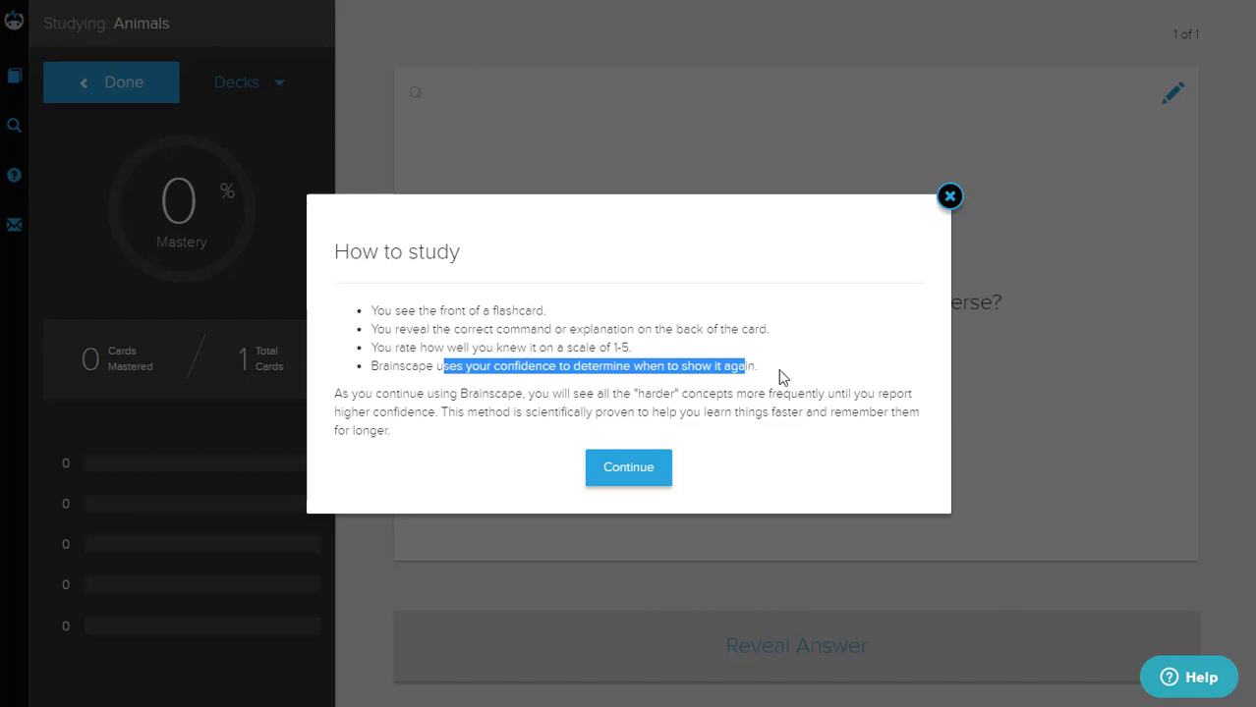
left_click(781, 377)
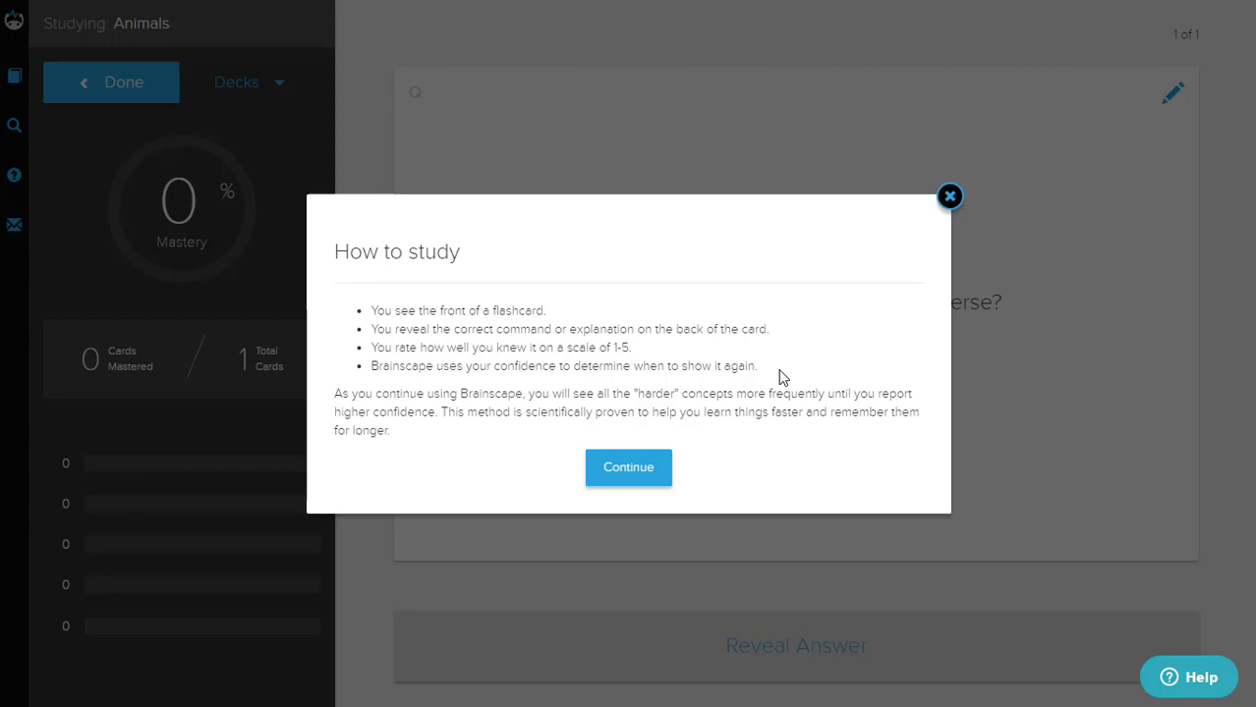
left_click(648, 468)
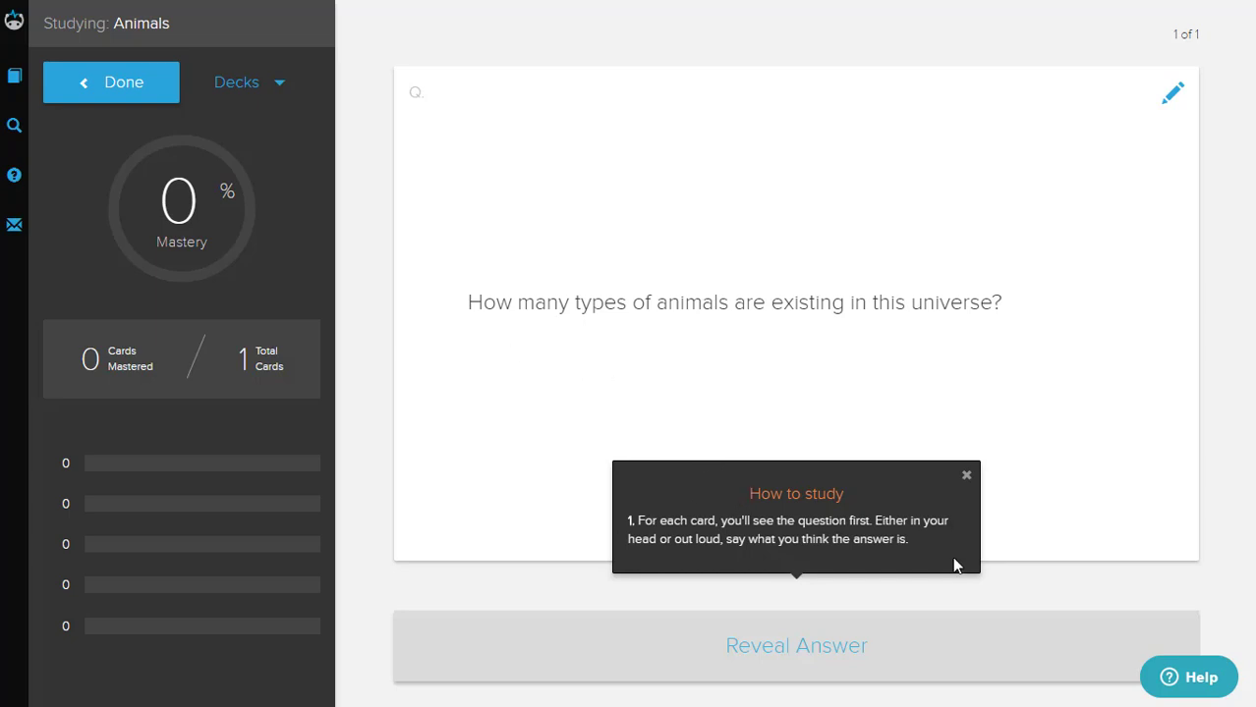
left_click(966, 476)
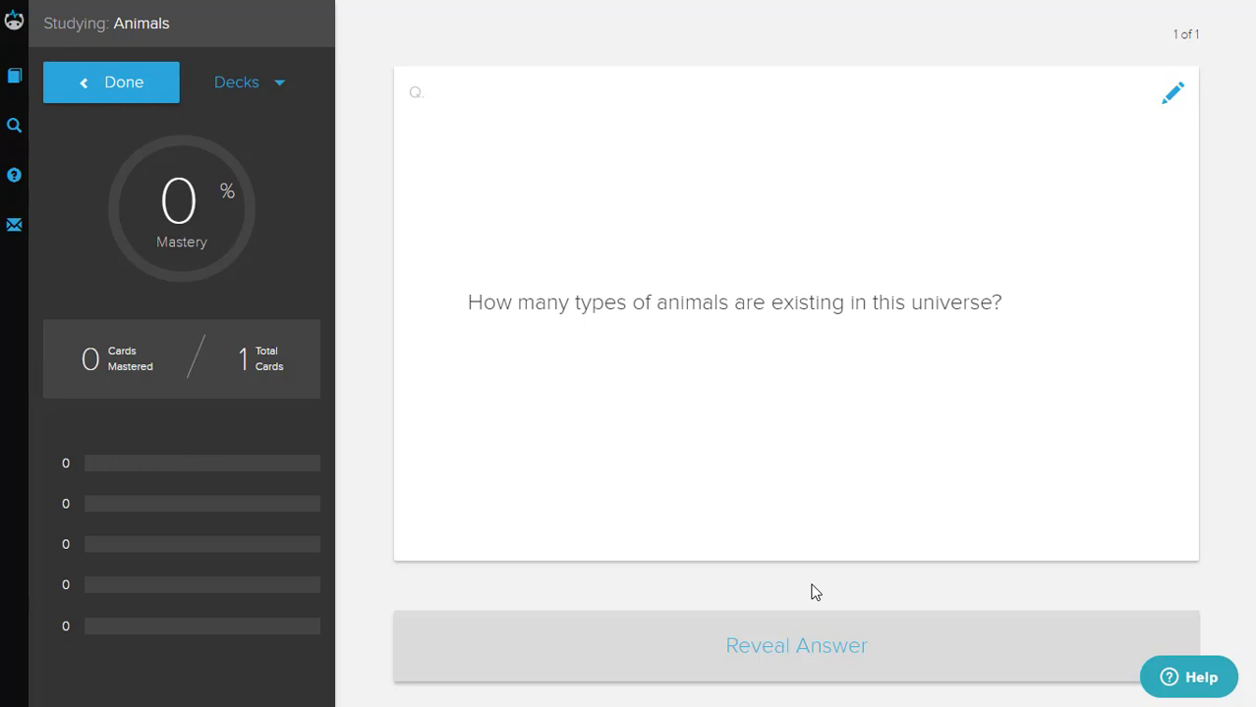
Reveal the card's answer, rate how well it was known as 5 (Perfectly), and continue studying.
left_click(796, 642)
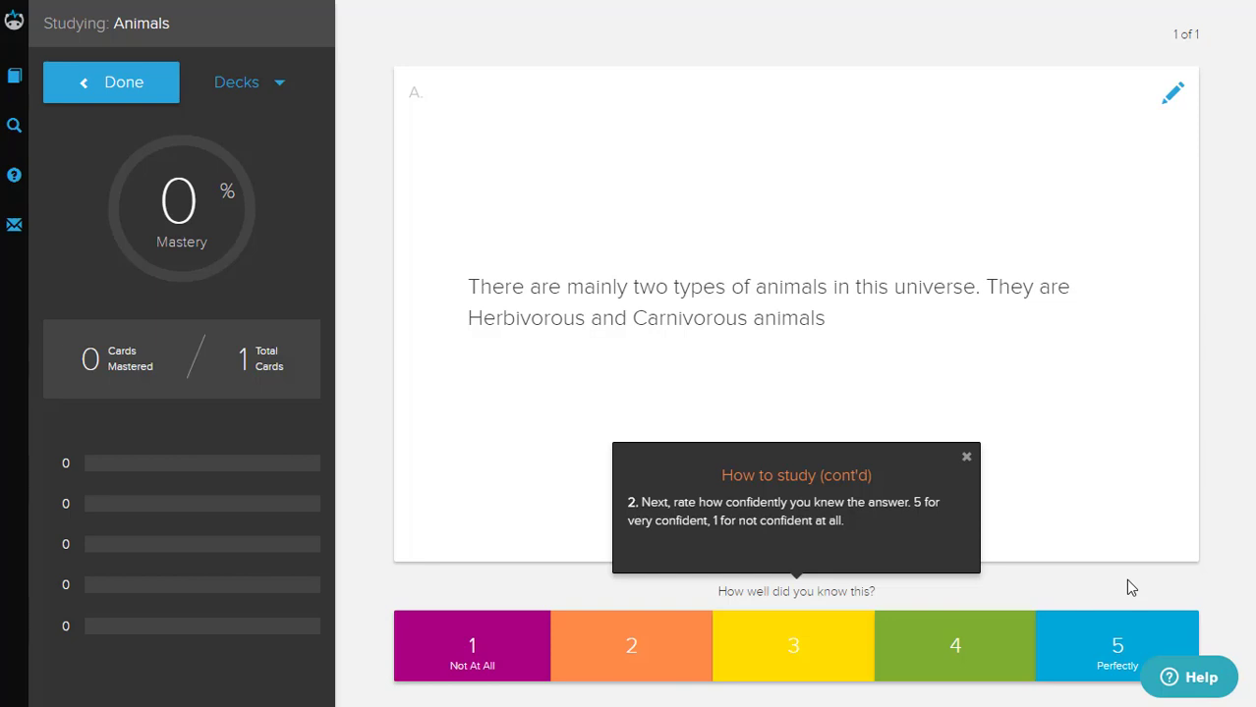
left_click(1107, 637)
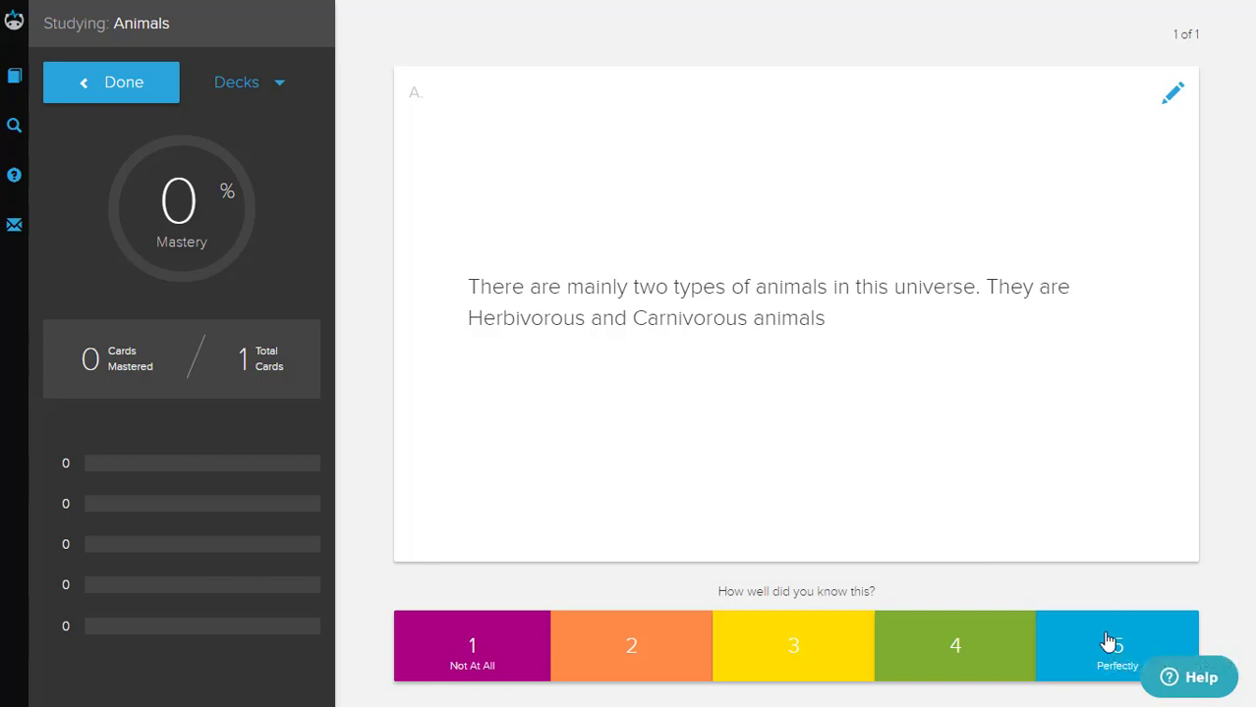
left_click(1107, 641)
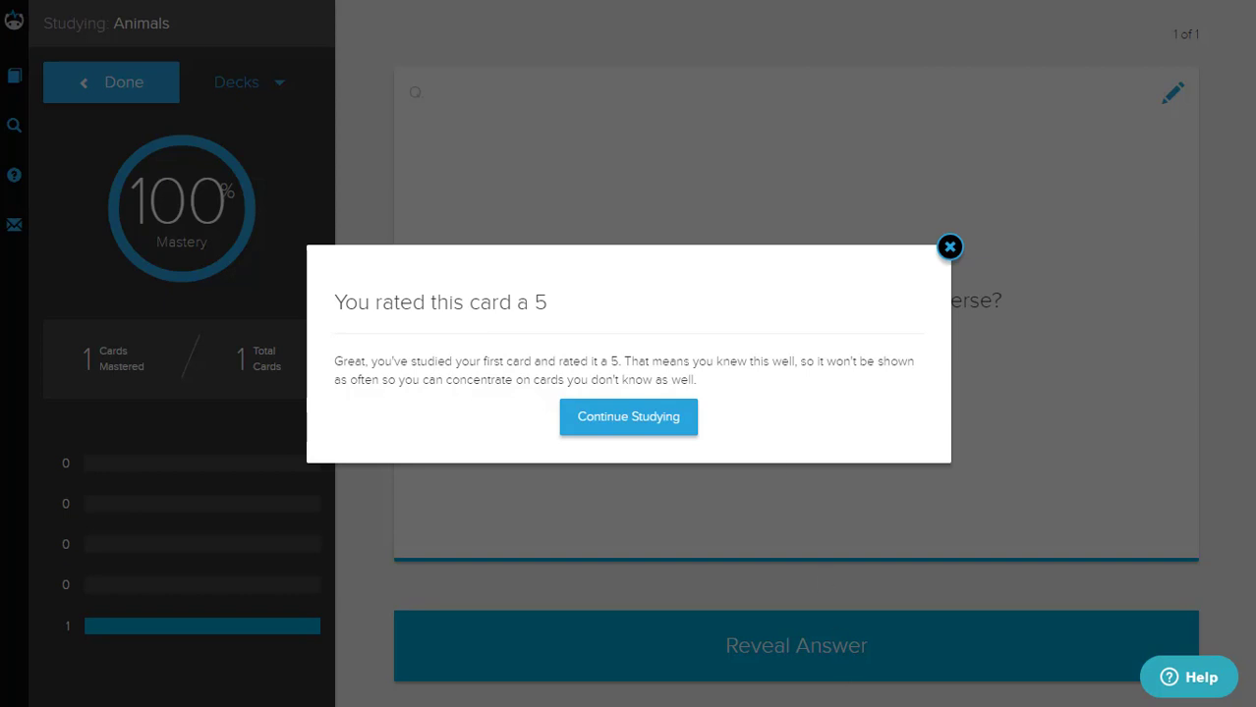
left_click(656, 429)
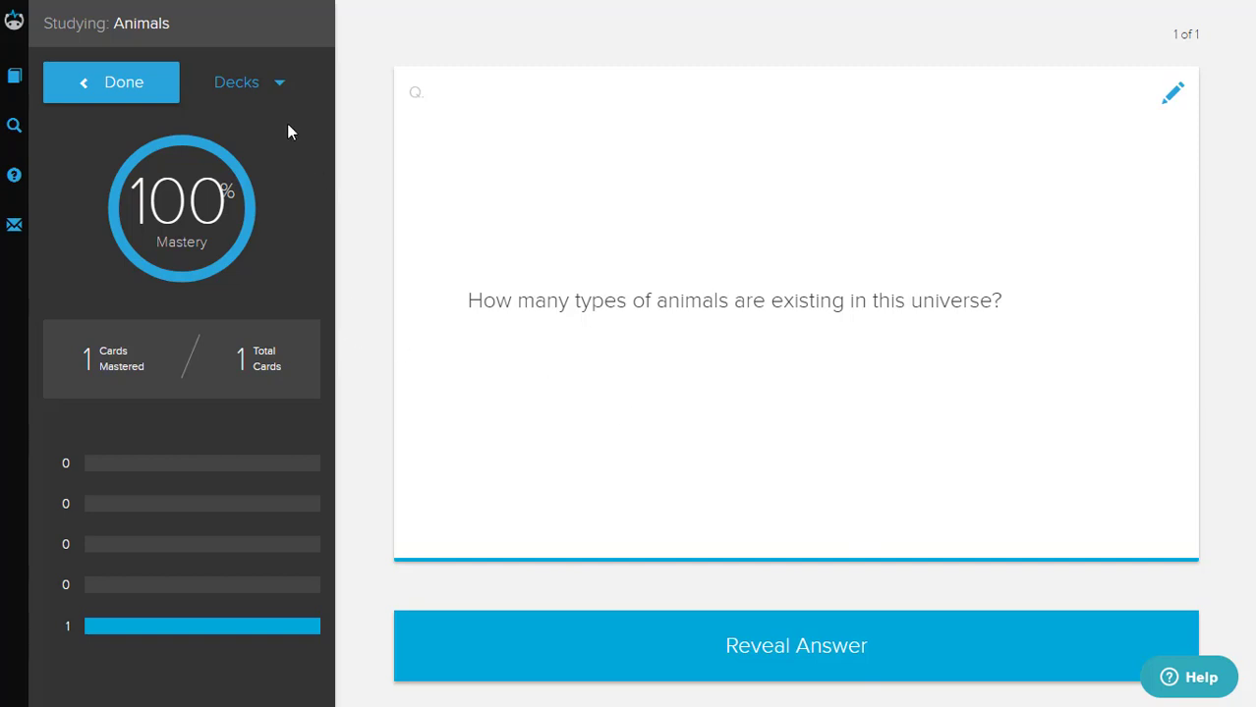
Check the list of decks in the study view and end the study session, returning to the Biology2 class.
left_click(280, 85)
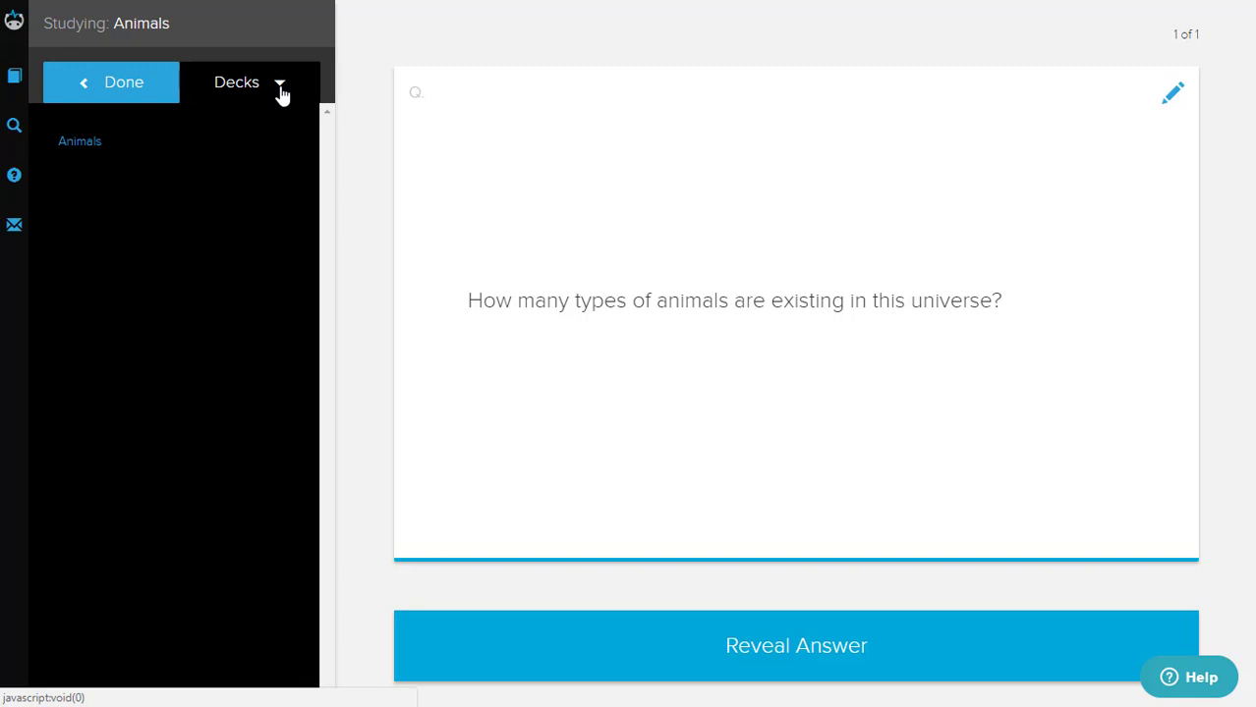
left_click(280, 85)
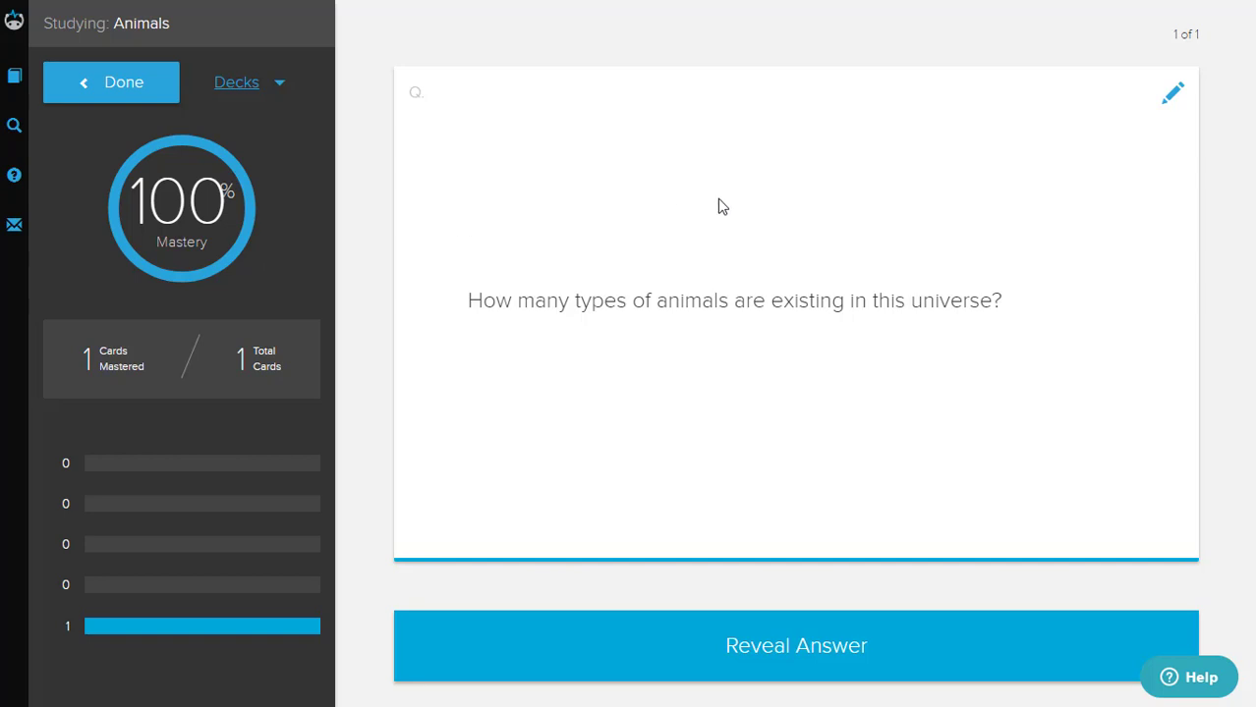
left_click(125, 88)
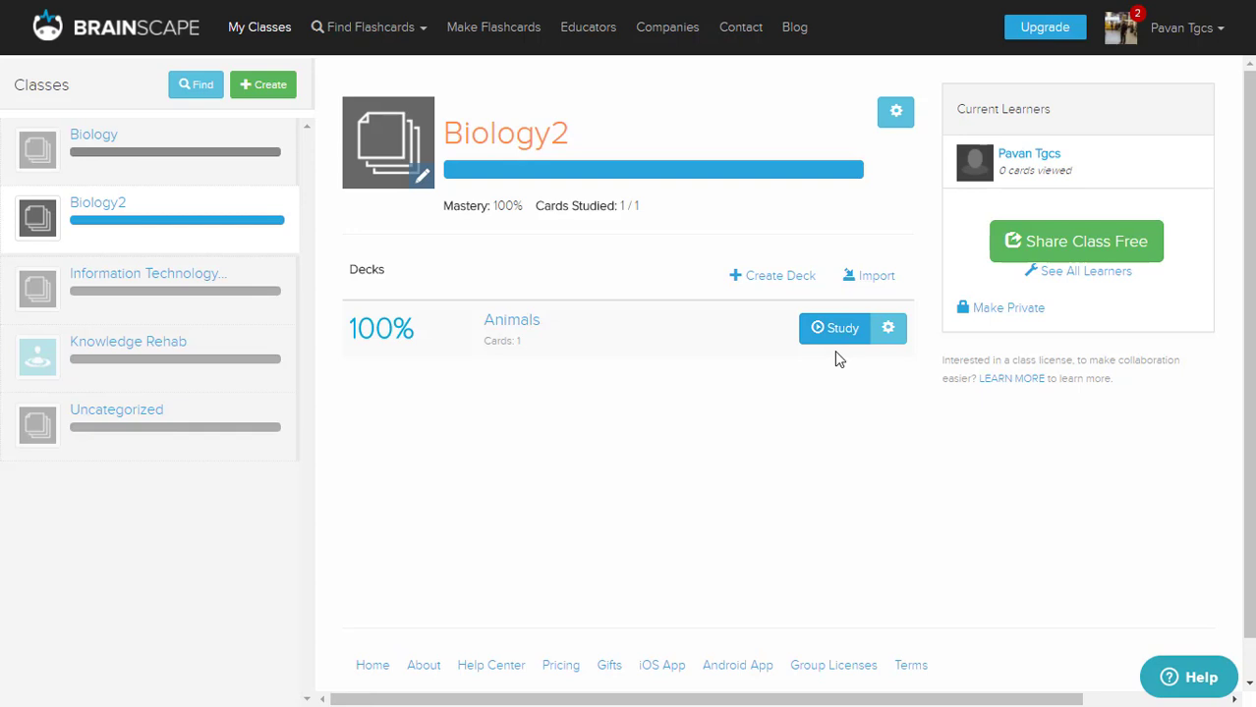
View the deck information for the Animals deck and close it.
left_click(888, 332)
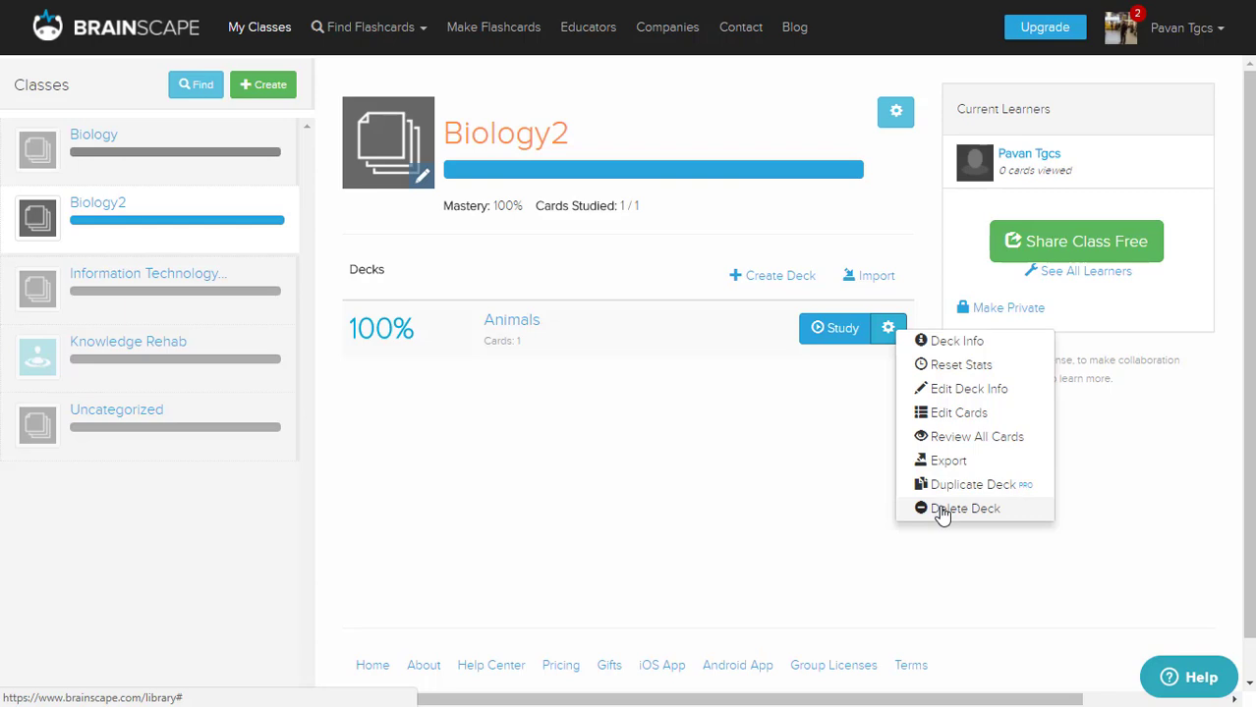
left_click(948, 343)
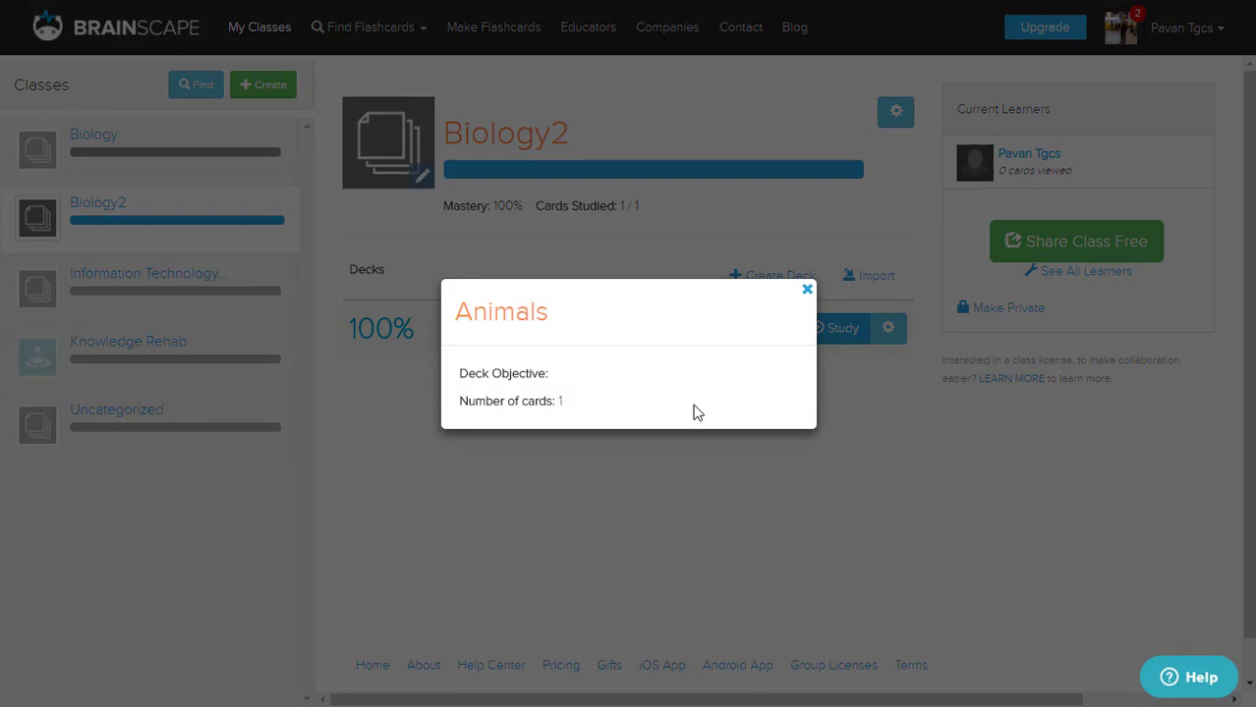
left_click(805, 291)
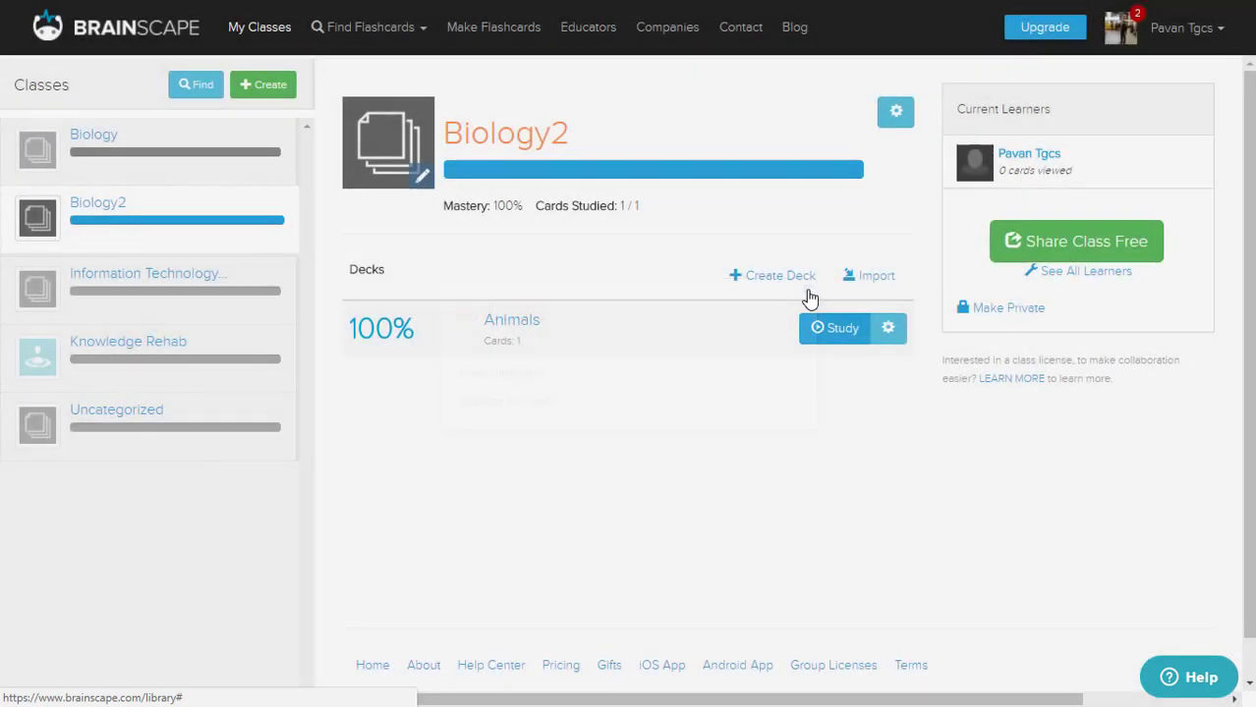
Try to reset the study statistics of the Animals deck and dismiss the Pro upgrade offer.
left_click(888, 328)
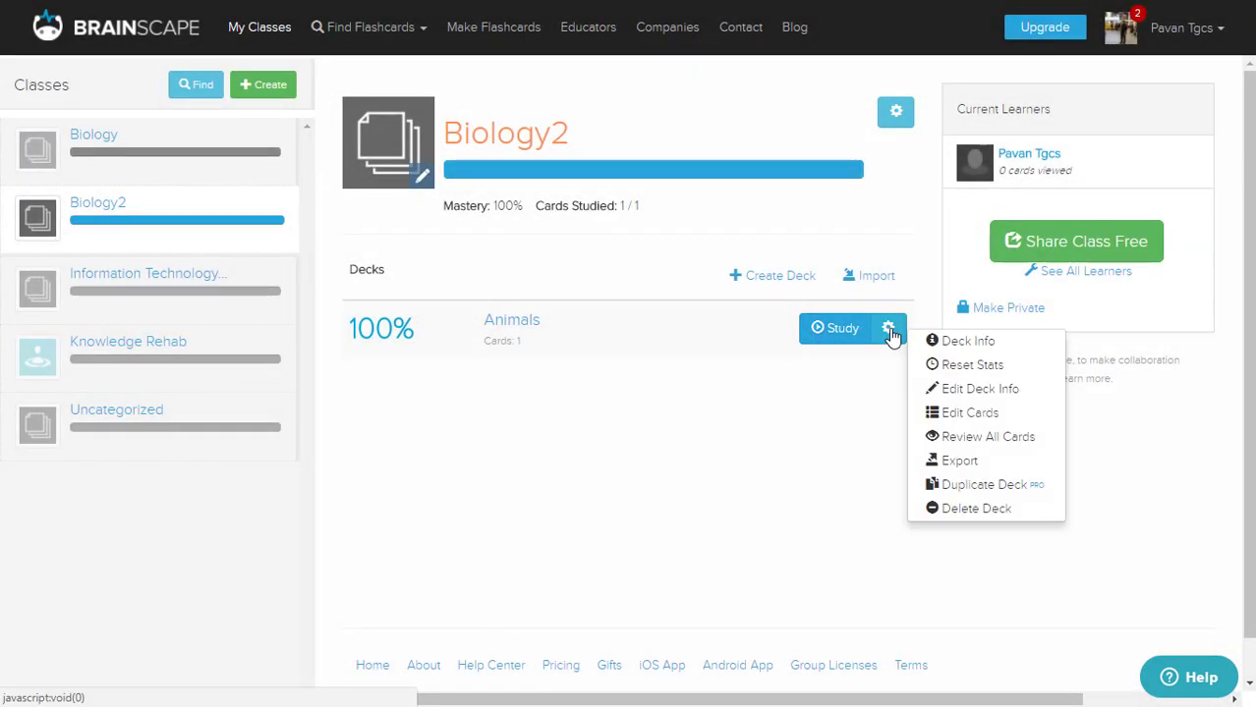
left_click(963, 364)
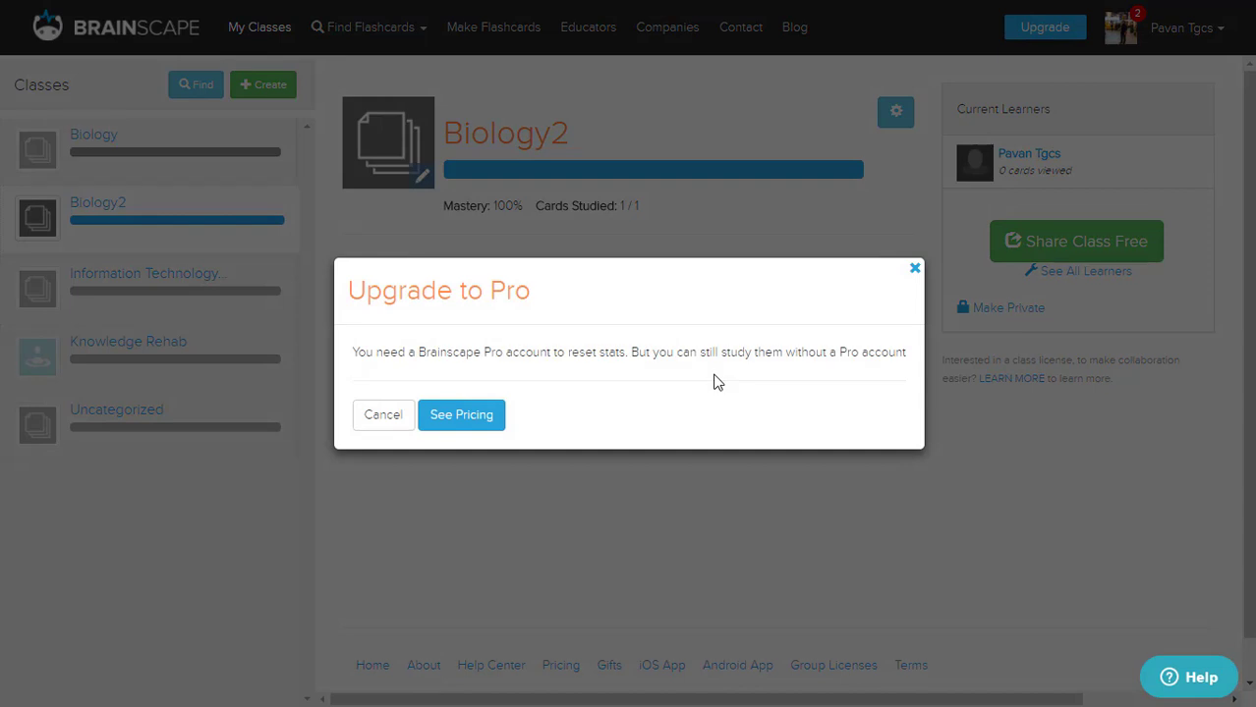
left_click(914, 270)
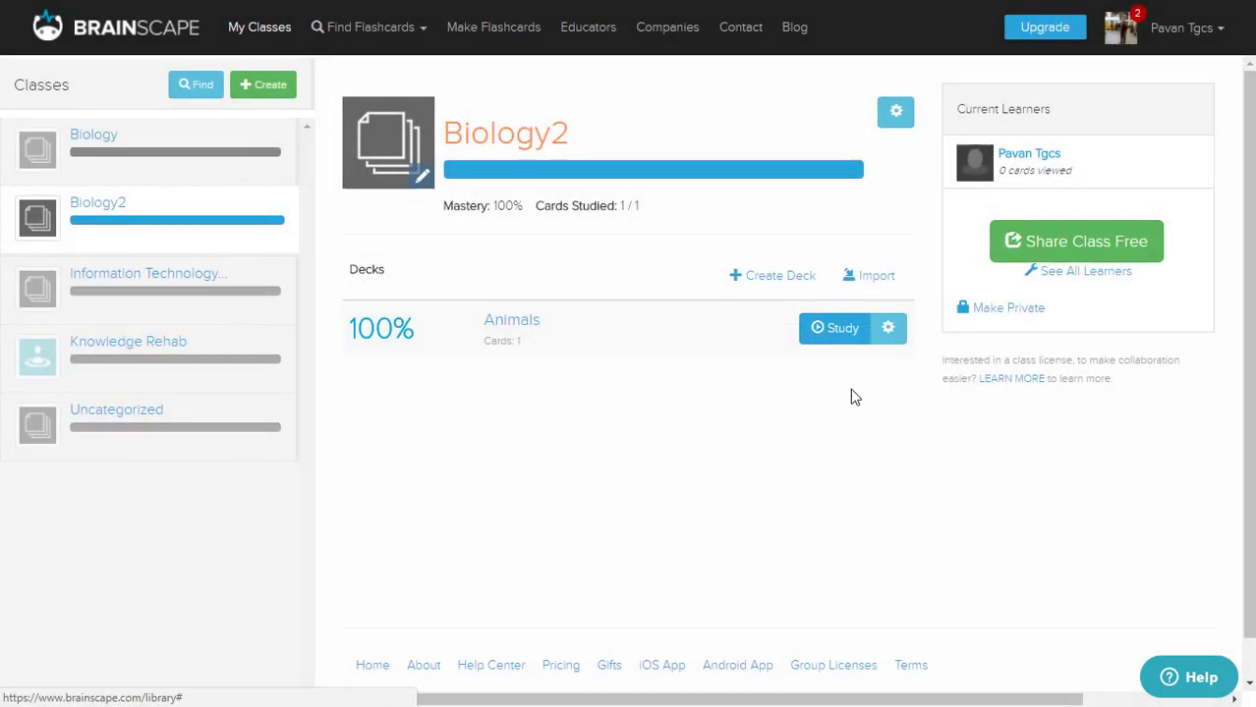
Edit the deck info of the Animals deck, renaming it as Animals12, and save it.
left_click(891, 328)
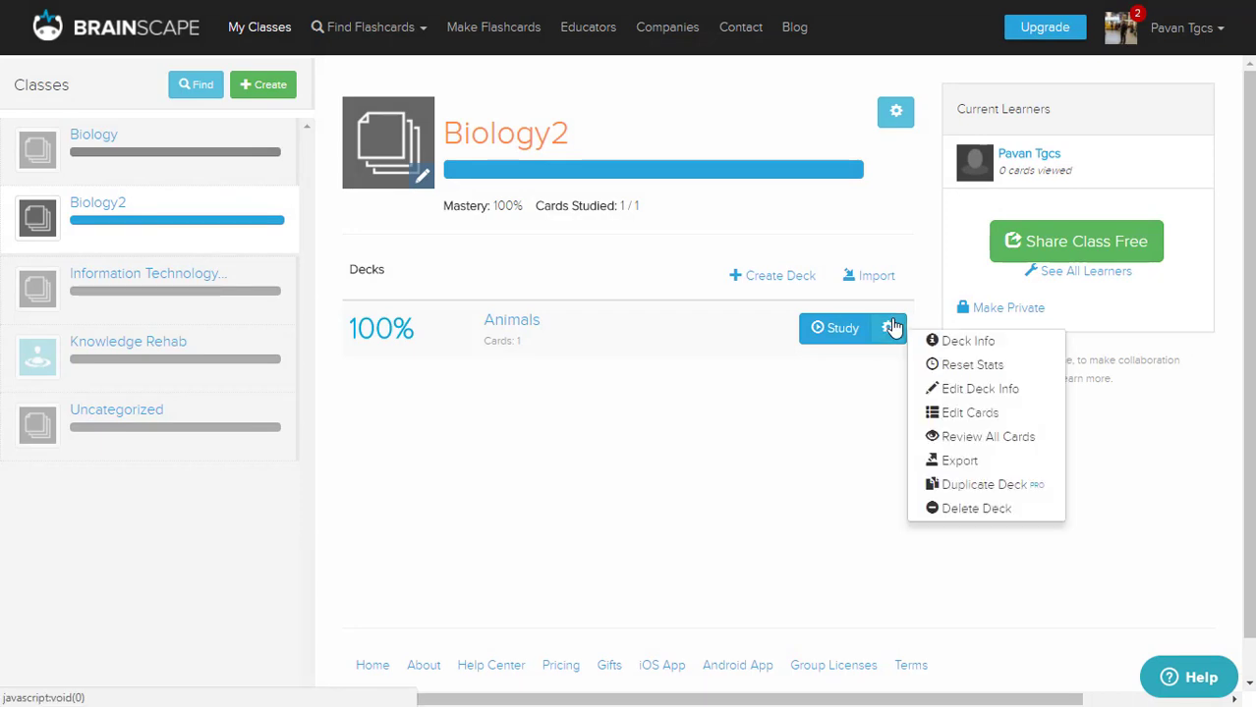
left_click(951, 390)
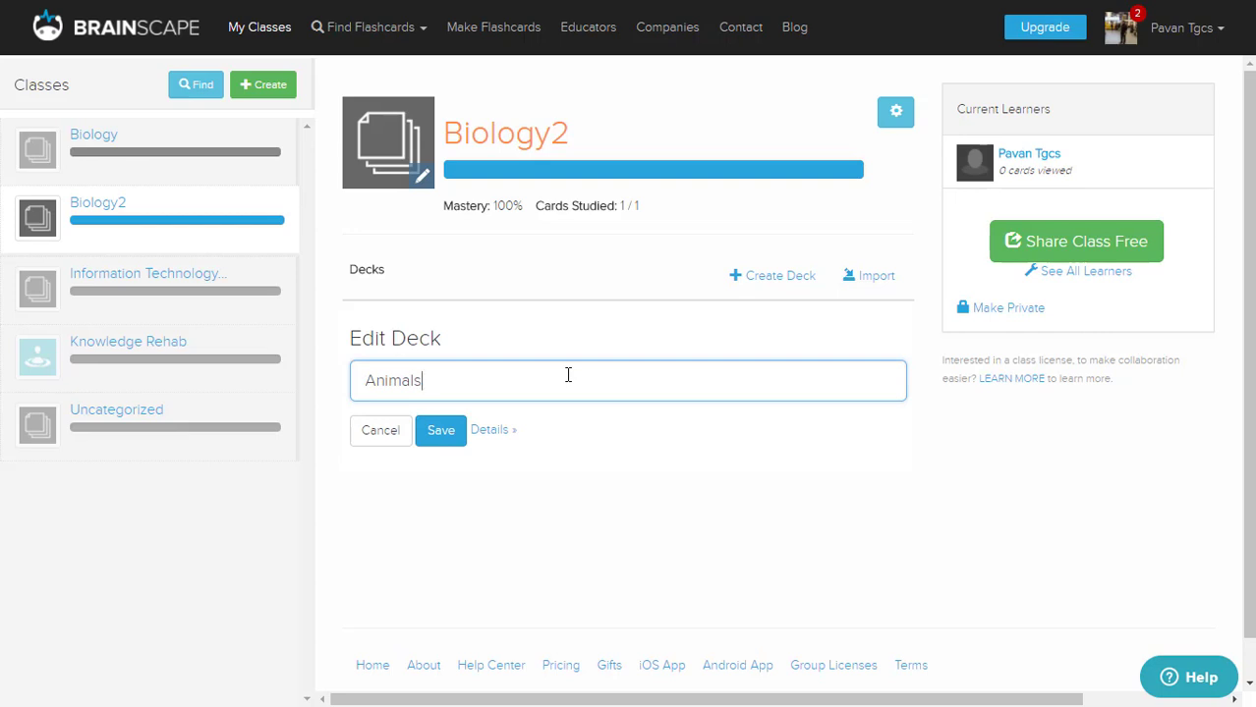
type("12")
left_click(441, 438)
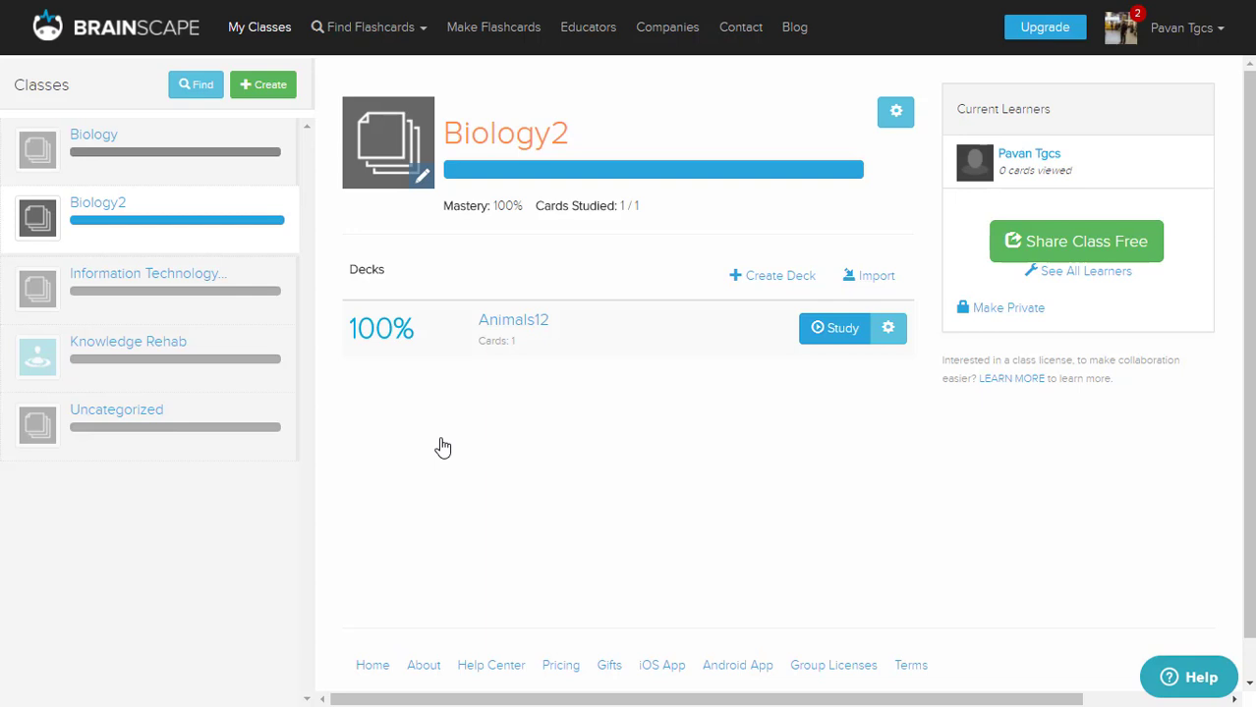
View the Animals12 deck in study mode and in the review of all its cards, returning to the Biology2 class.
left_click(536, 331)
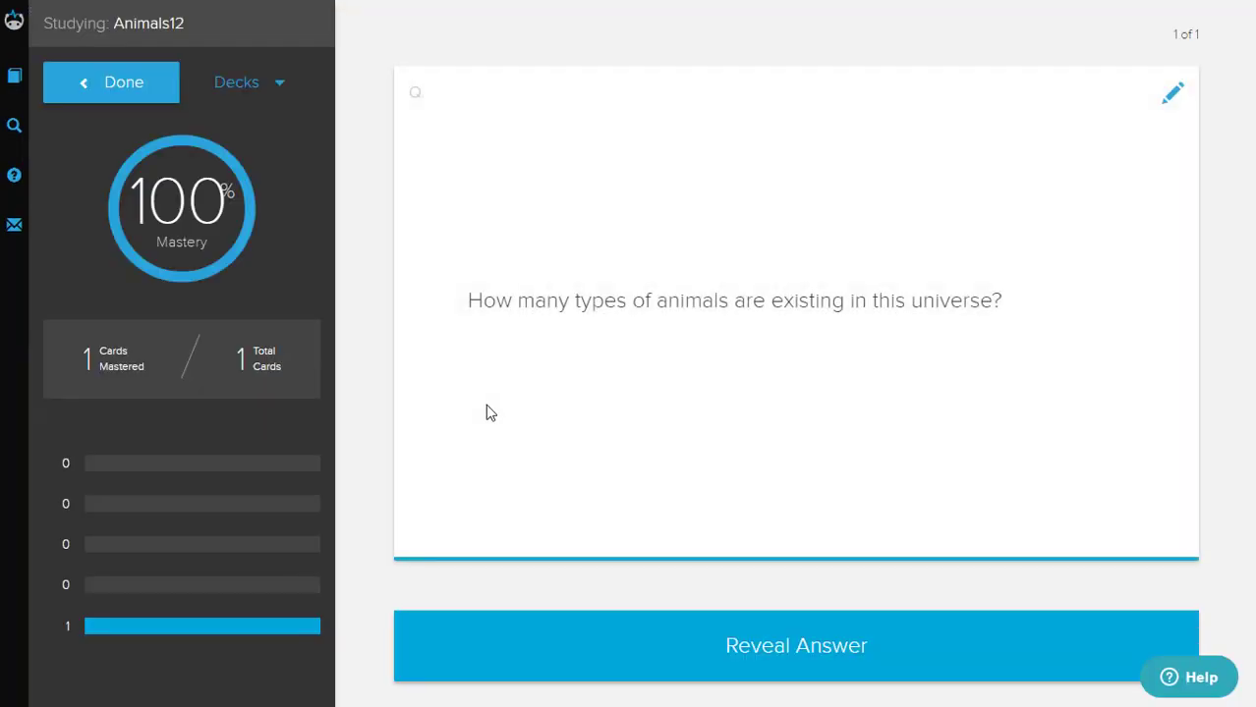
left_click(90, 85)
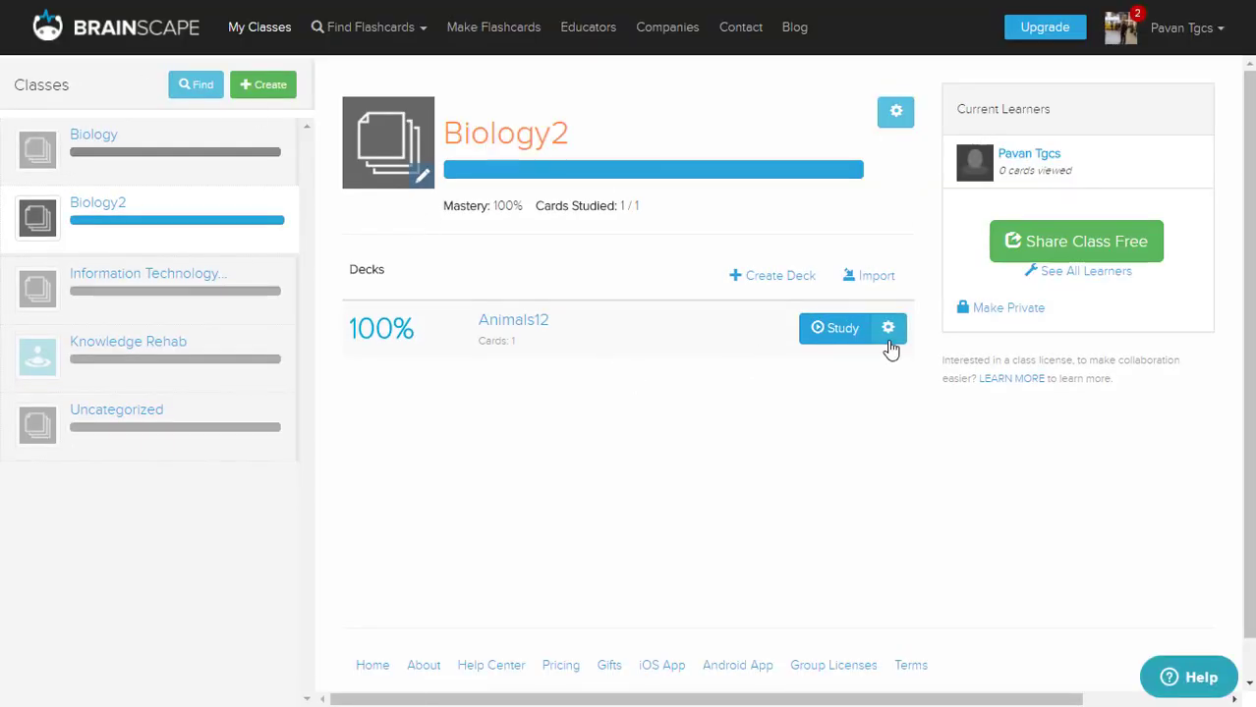
left_click(889, 335)
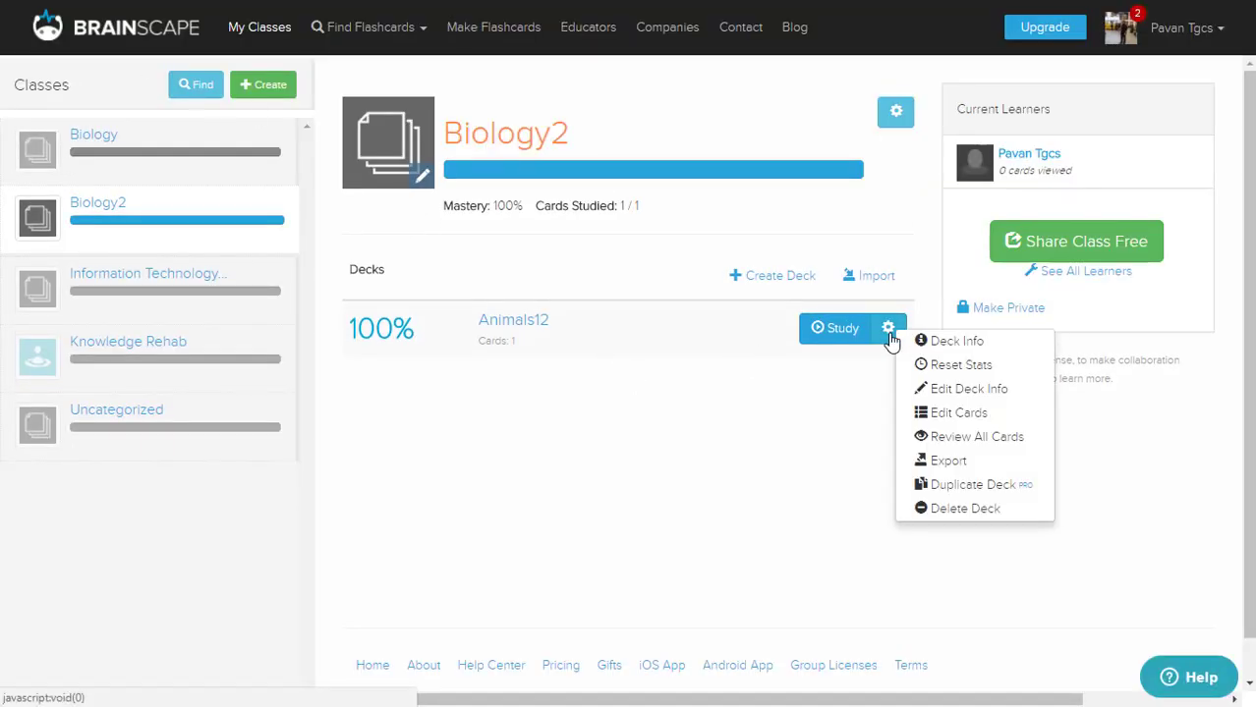
left_click(956, 445)
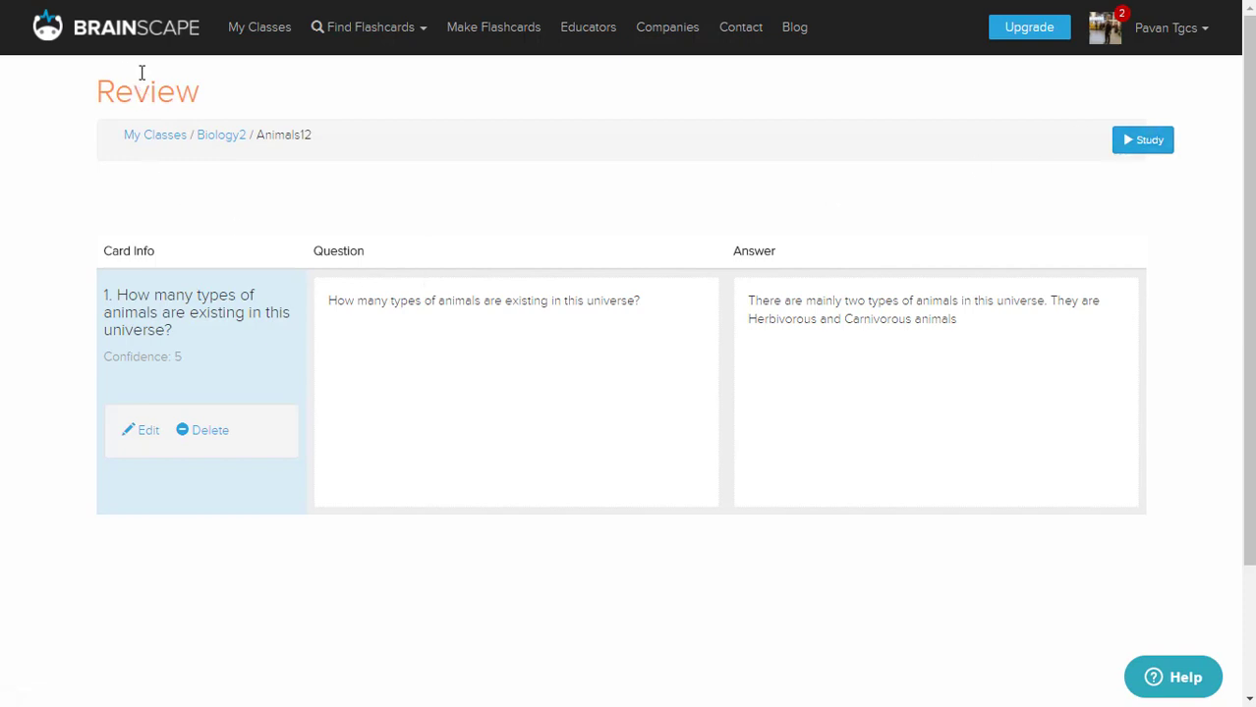
left_click(162, 37)
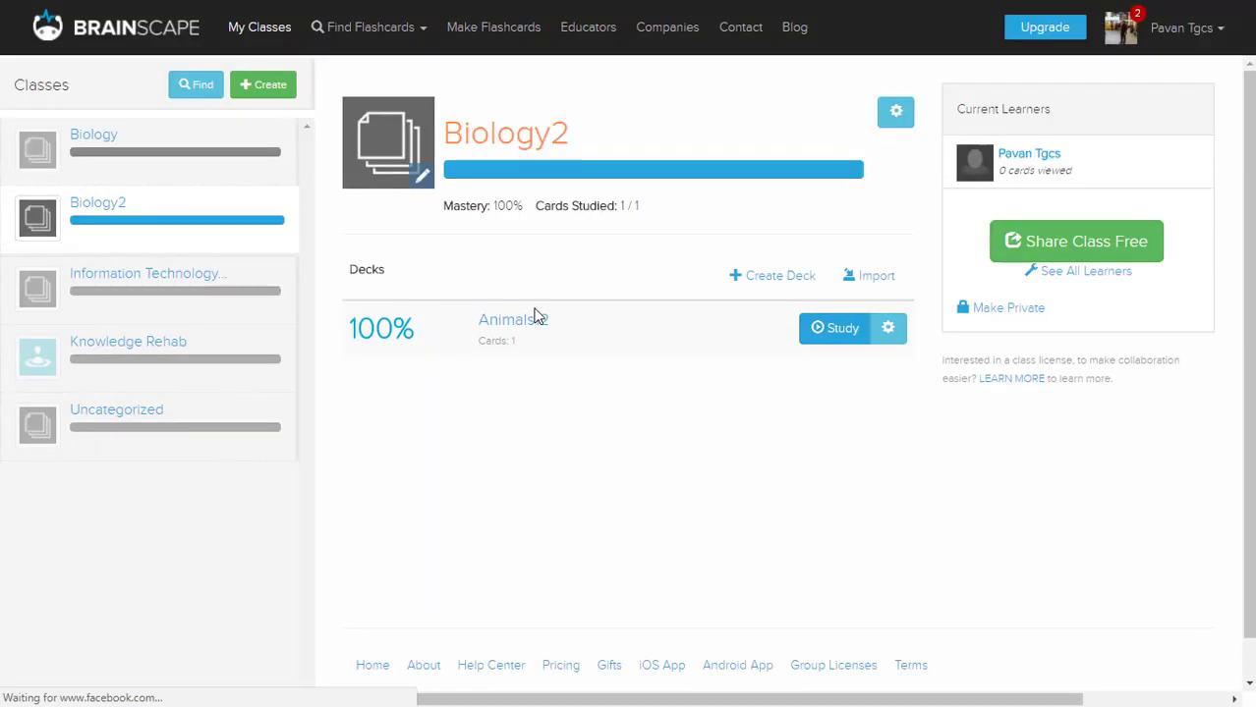
Open the cards of the Plants deck in the Biology class for editing, and add a blank card and delete it.
left_click(136, 173)
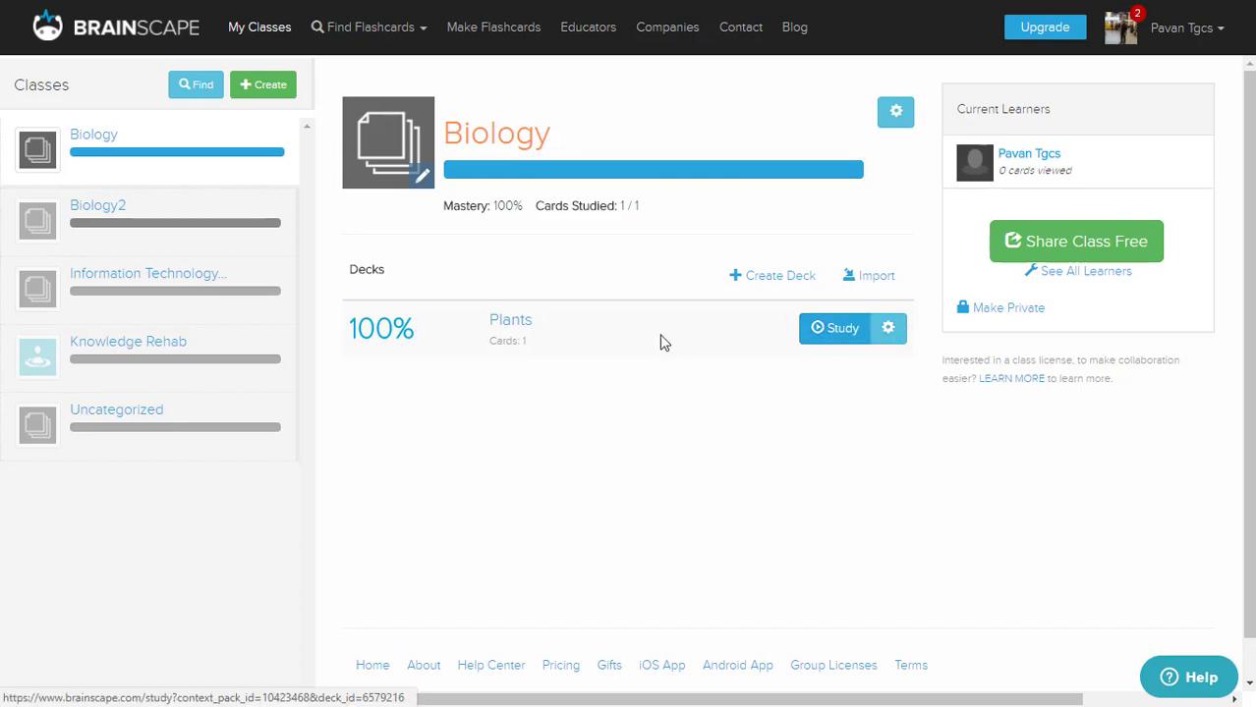
left_click(891, 328)
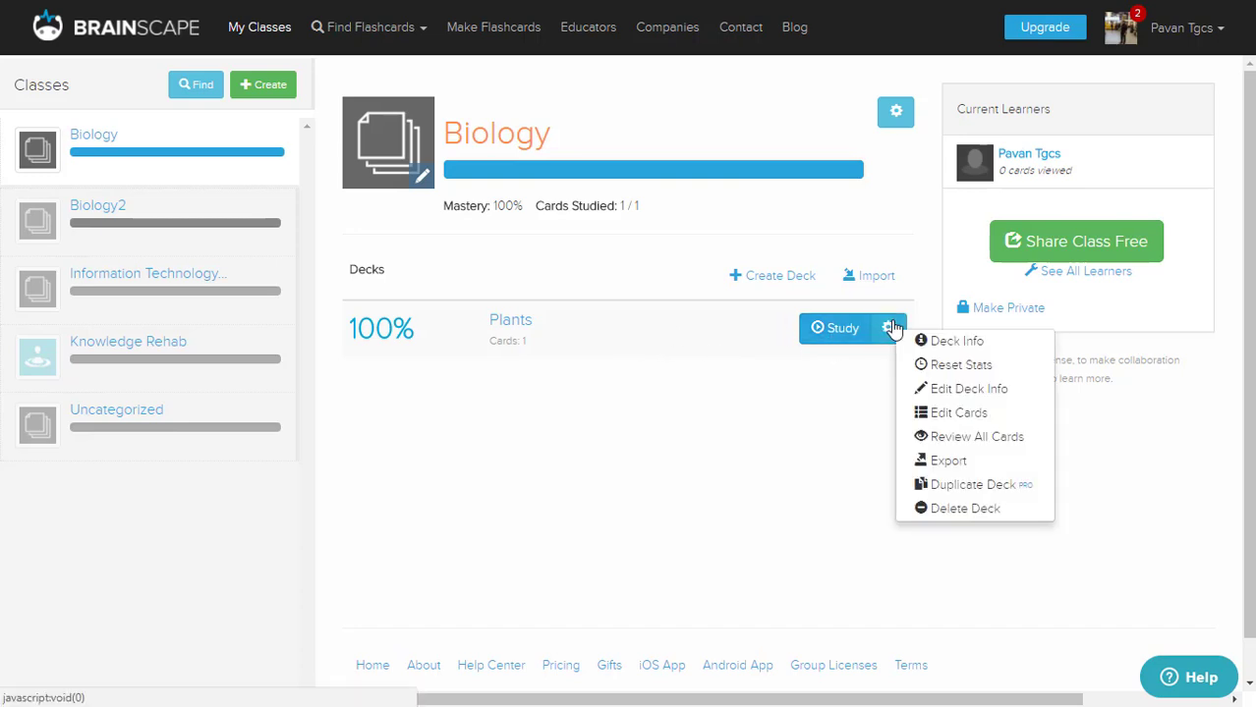
left_click(945, 413)
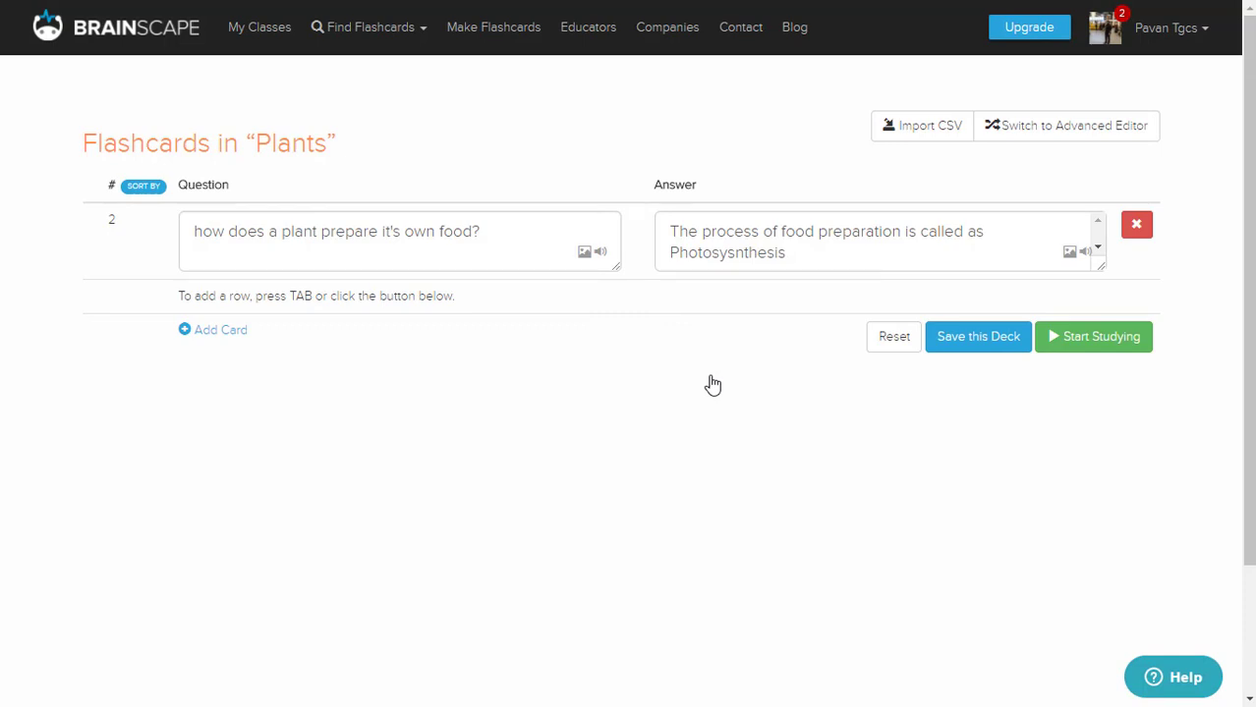
left_click(238, 335)
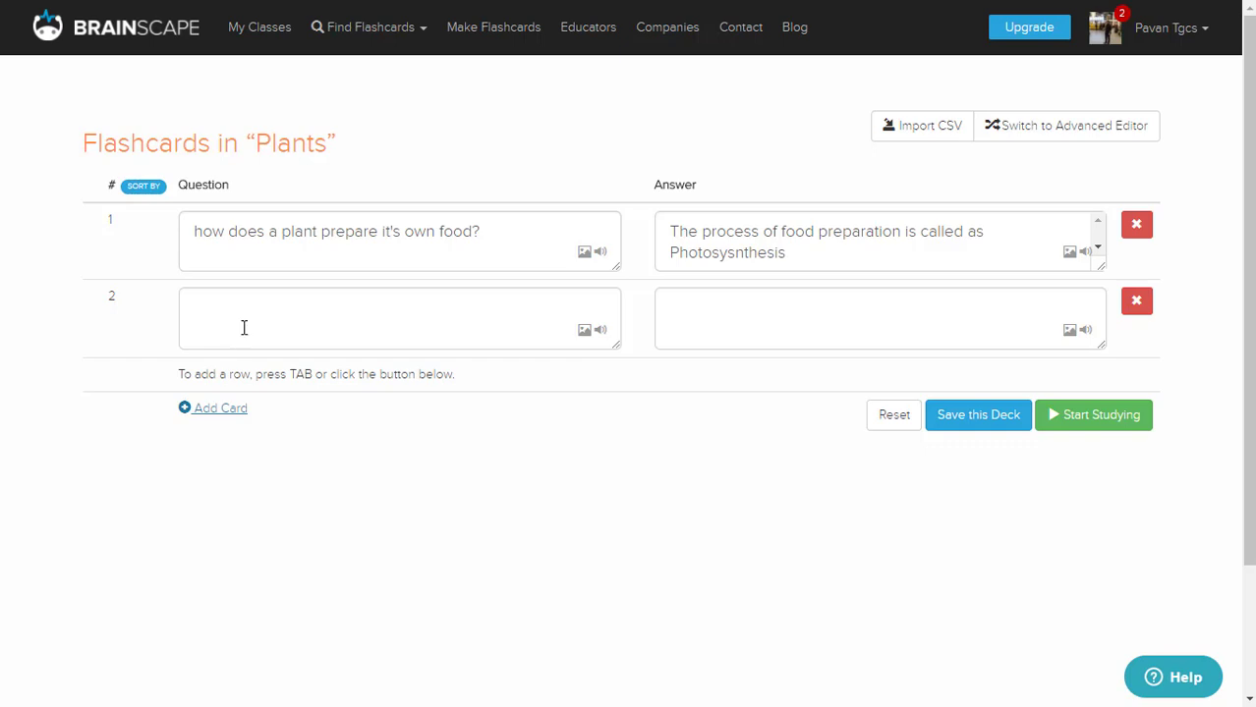
left_click(1137, 303)
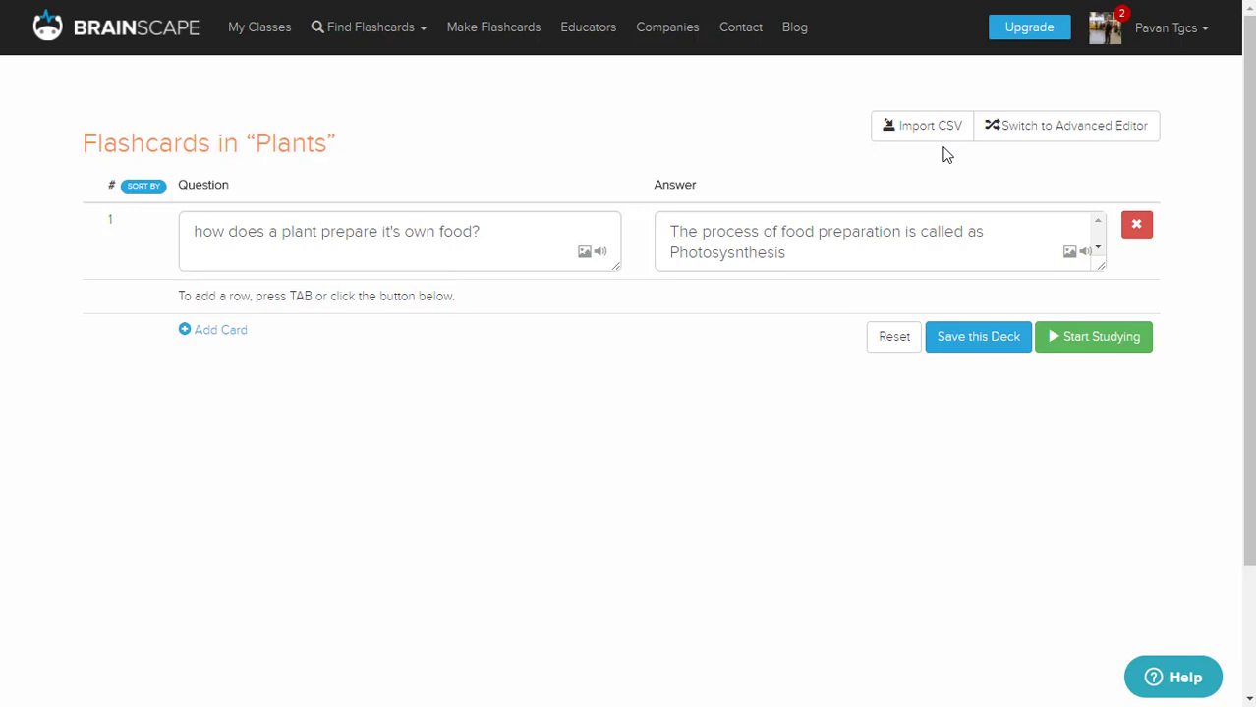
Try to save the Plants deck, dismiss the message, and return to the Biology class.
left_click(958, 349)
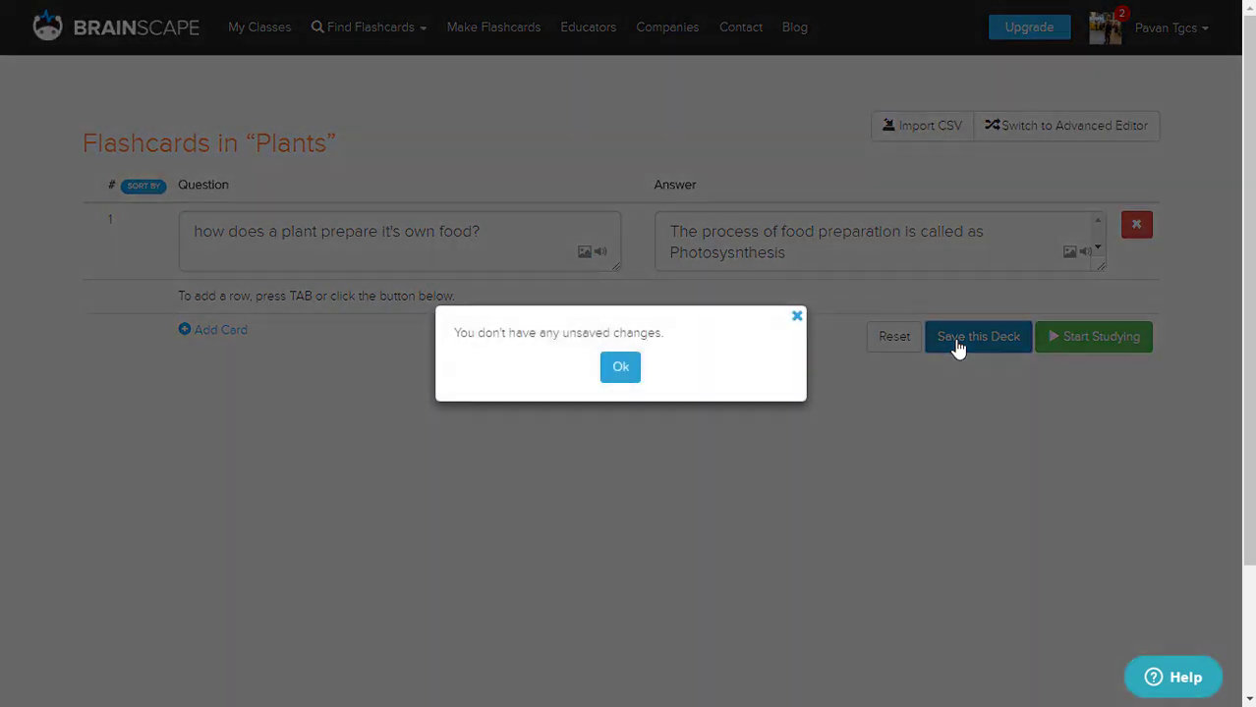
left_click(621, 367)
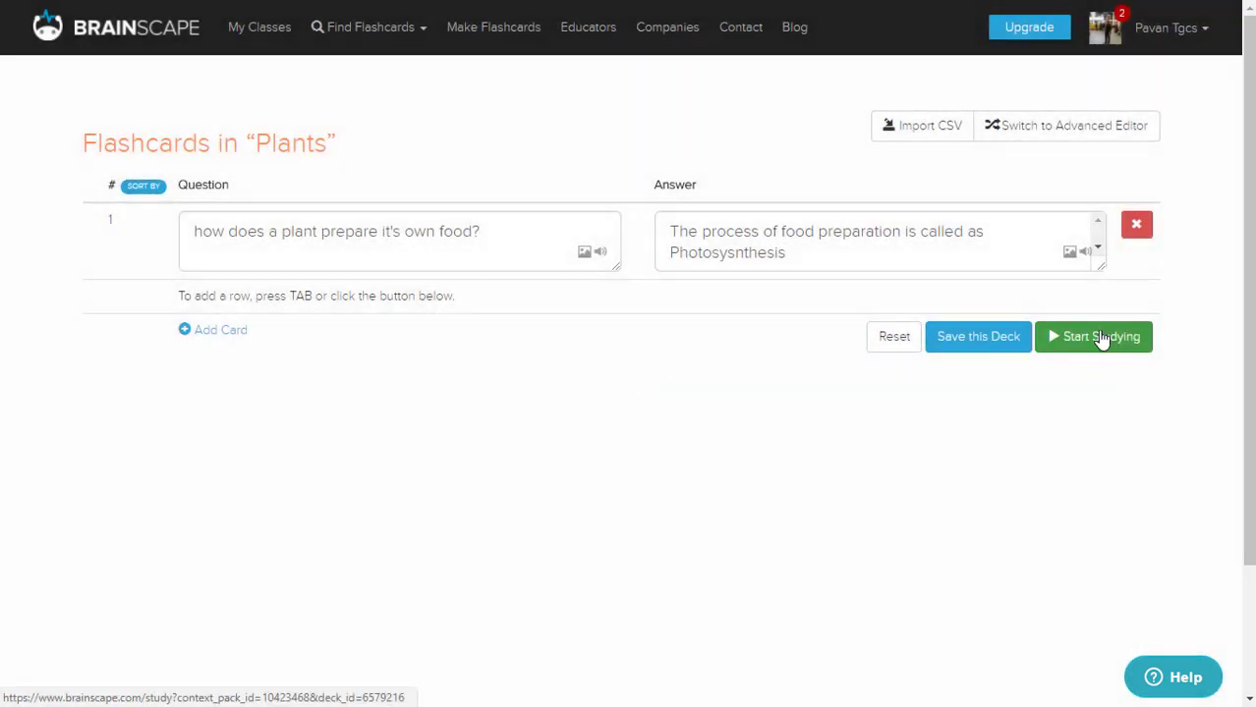
left_click(167, 37)
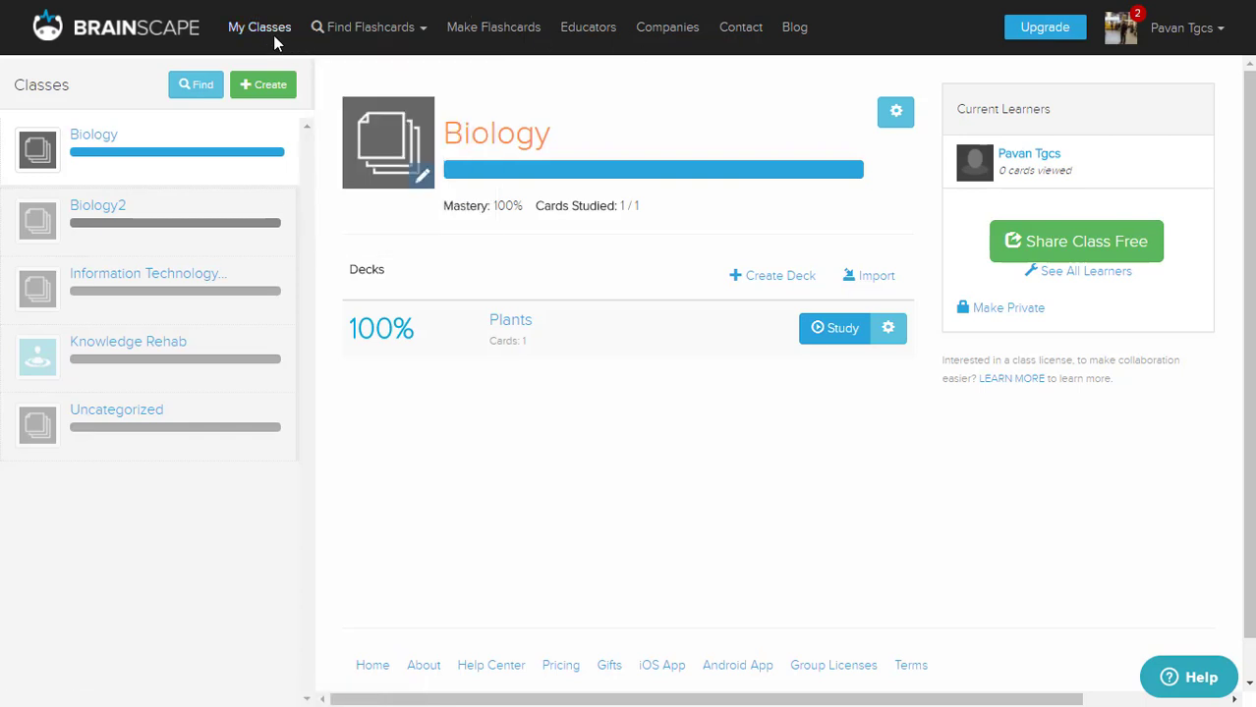
View the subject areas available for finding flashcards and return to My Classes.
mouse_move(368, 28)
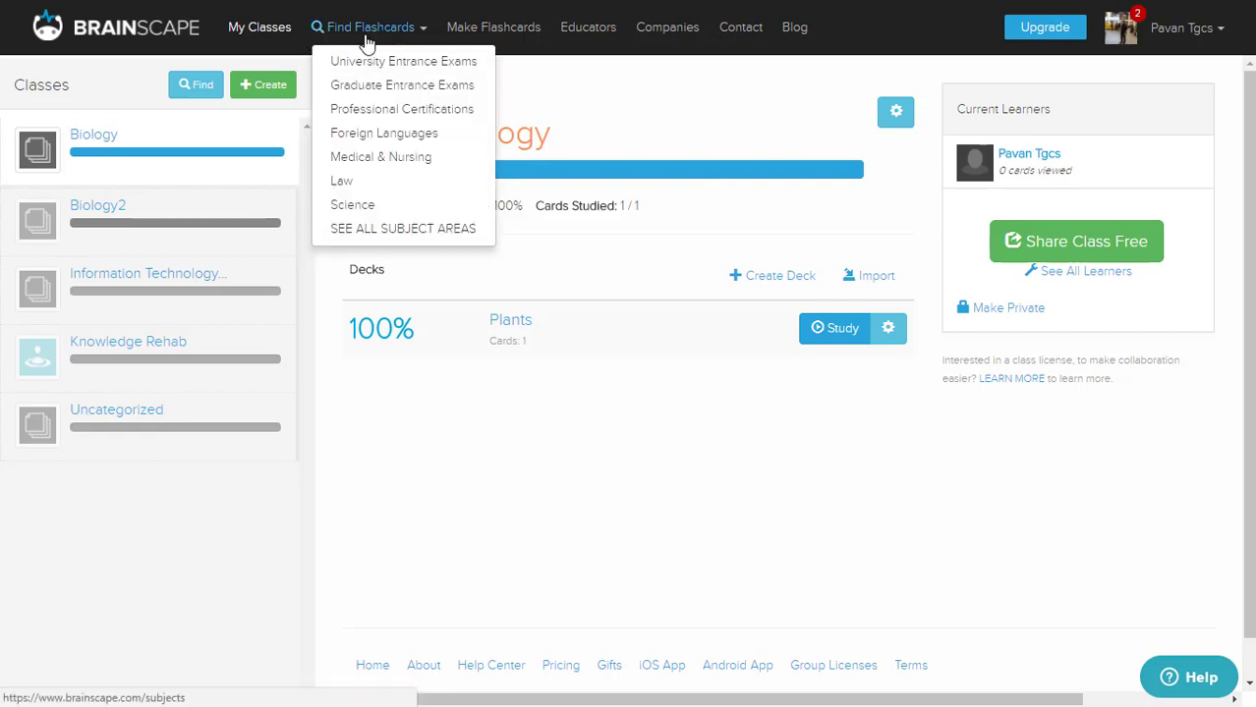
left_click(271, 30)
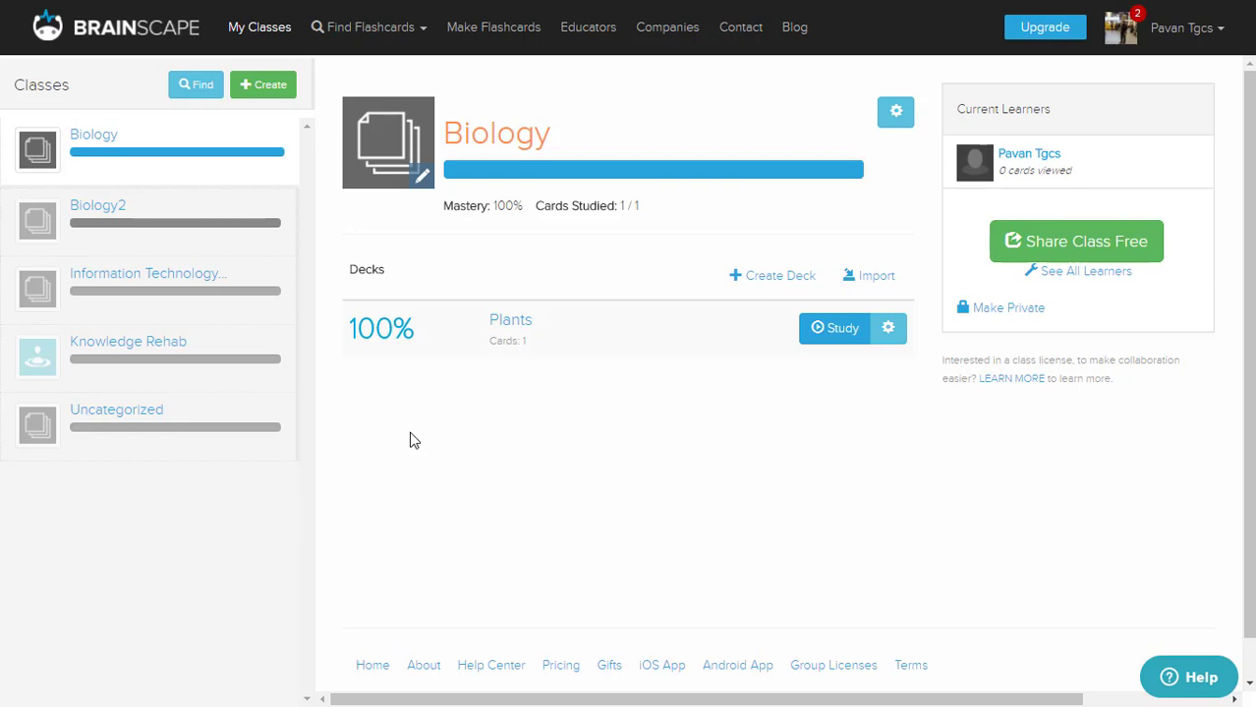
left_click(489, 40)
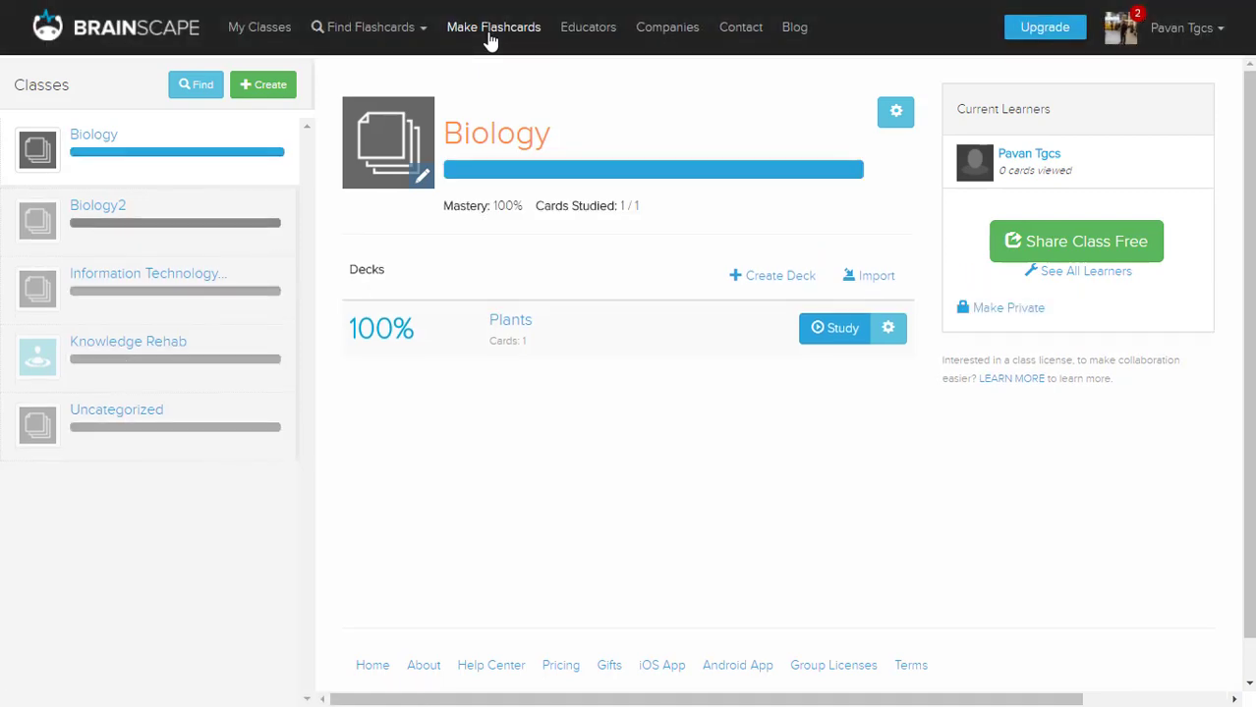
left_click(168, 492)
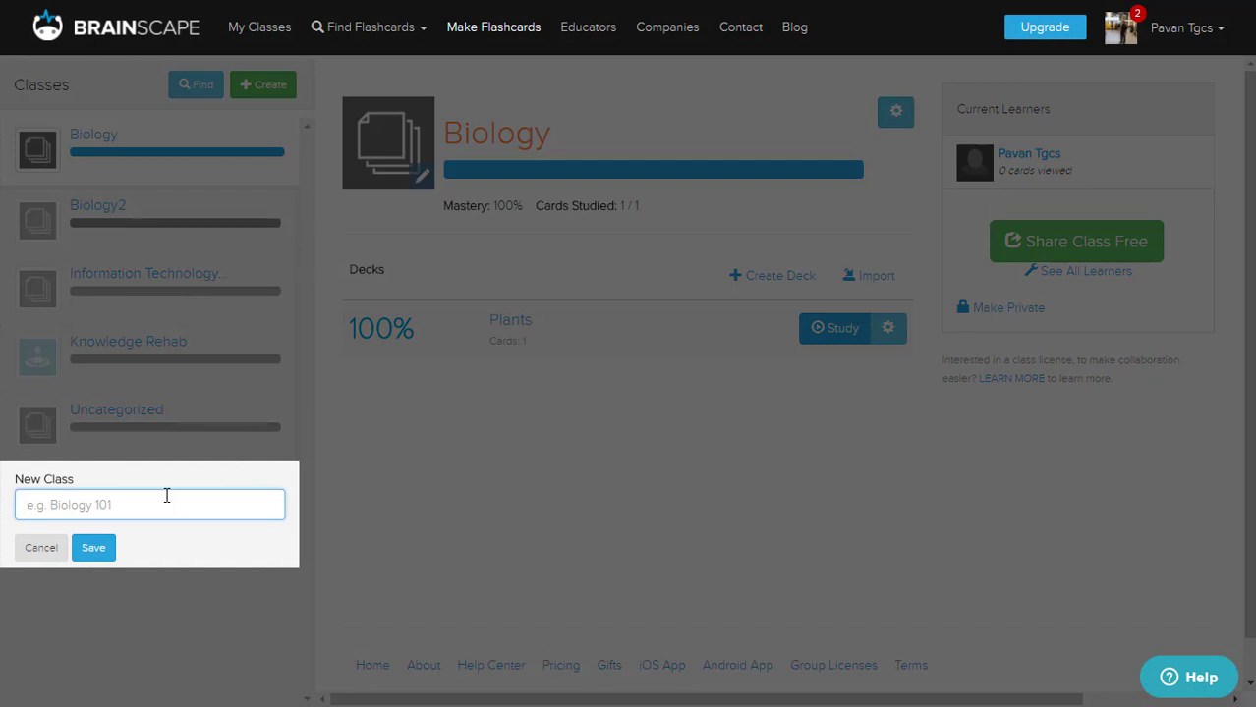
left_click(36, 548)
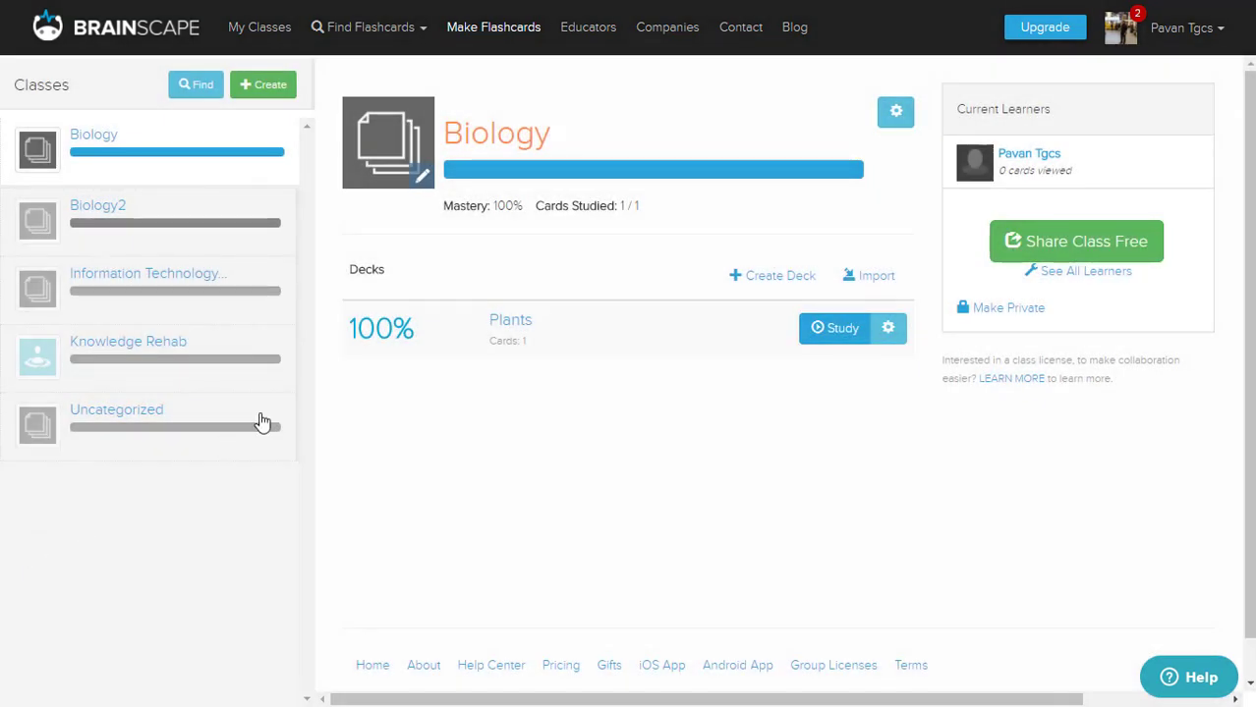
Open the Educators page and read how educators use Brainscape, through the Engage Your Students section.
left_click(601, 33)
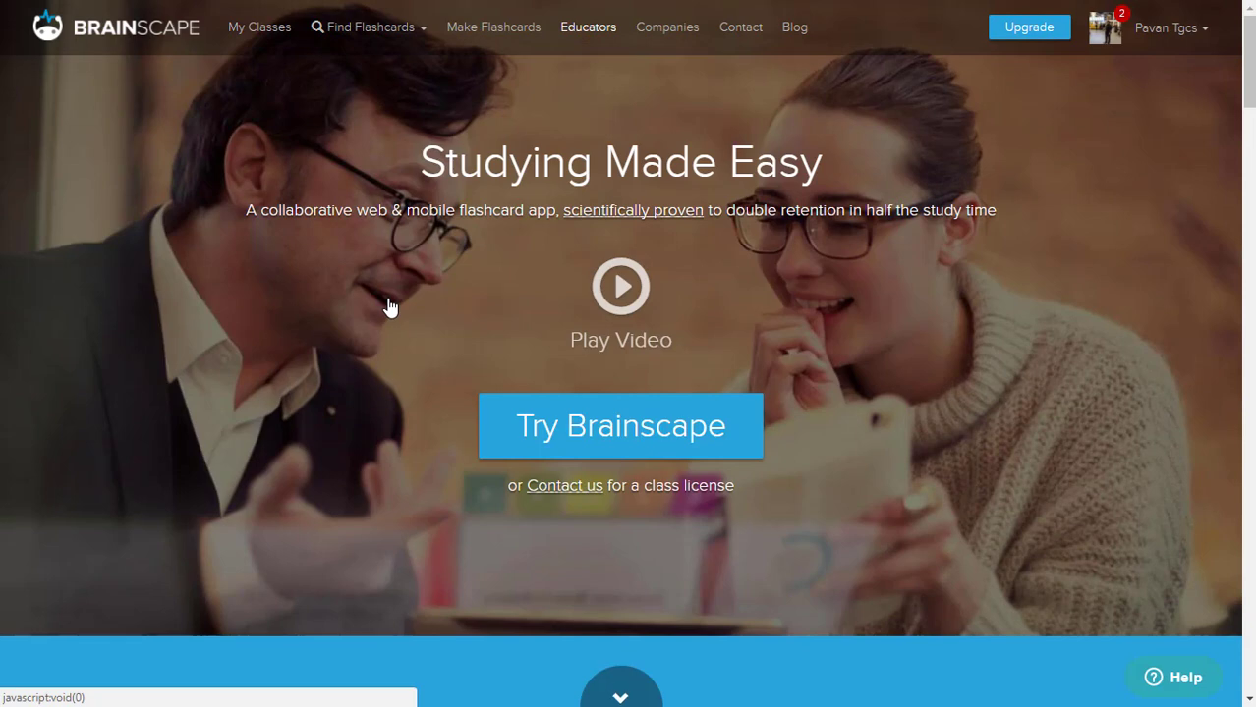
scroll(390, 307, "down", 5)
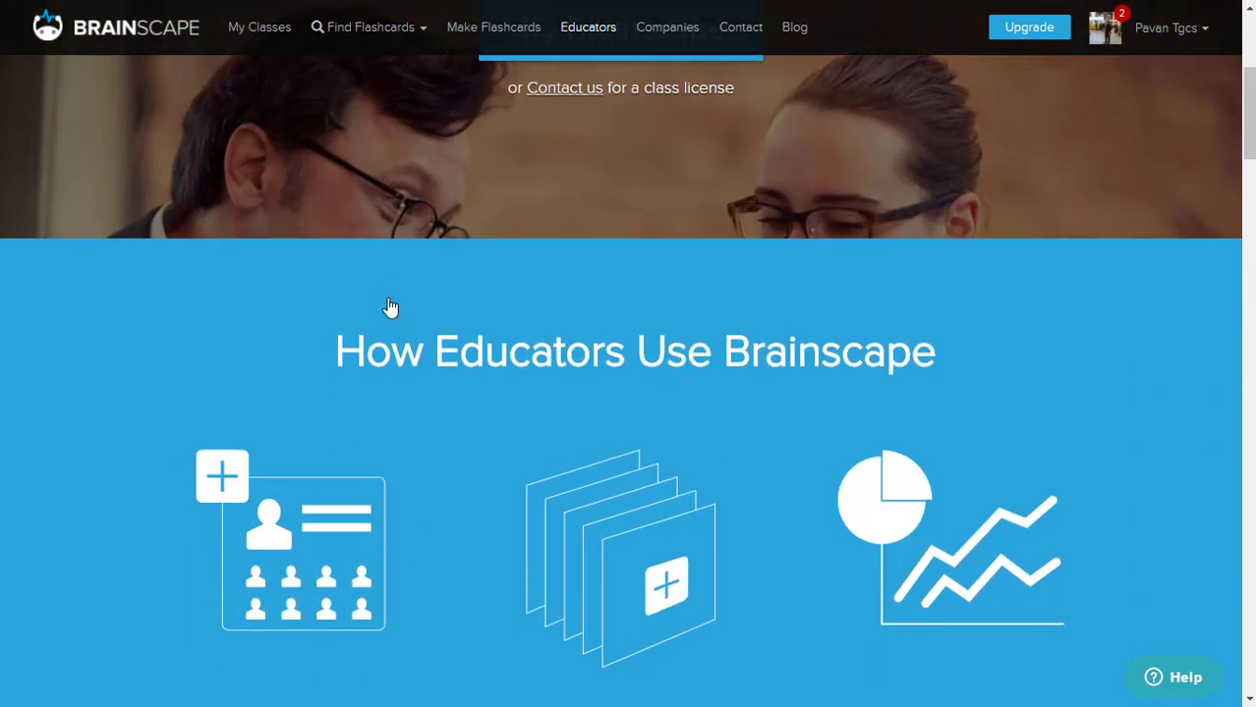
scroll(417, 337, "down", 2)
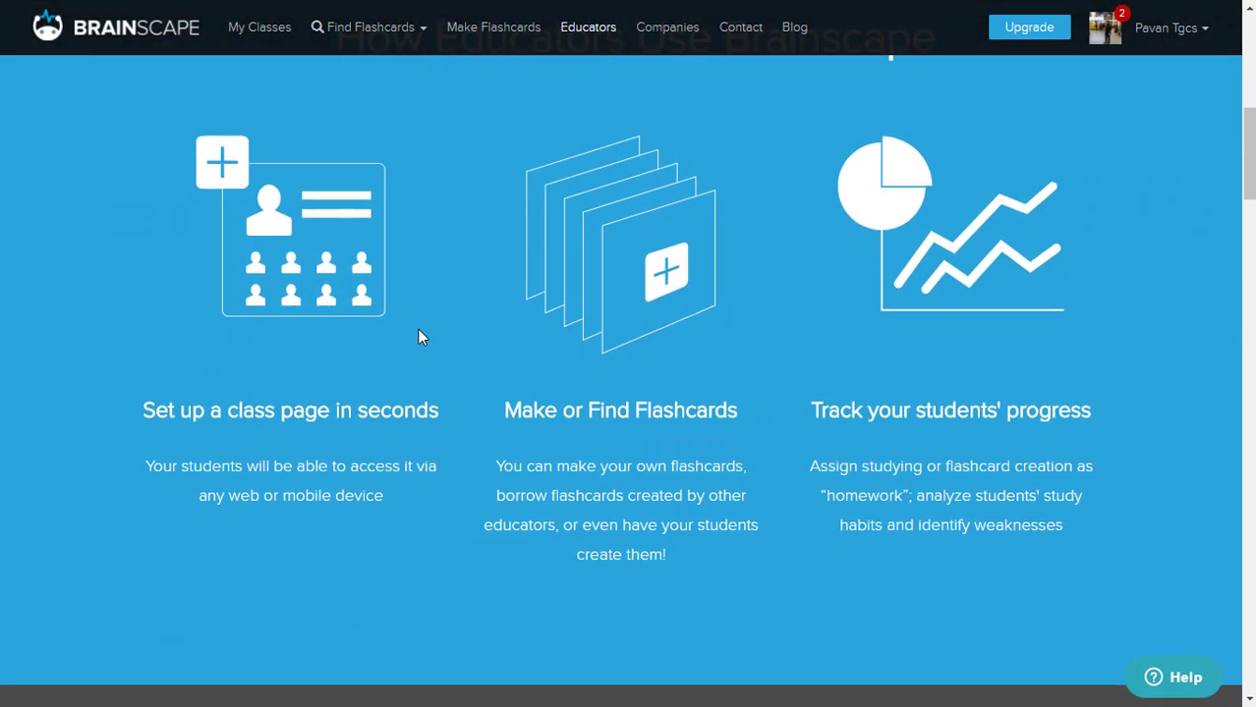
scroll(464, 366, "down", 2)
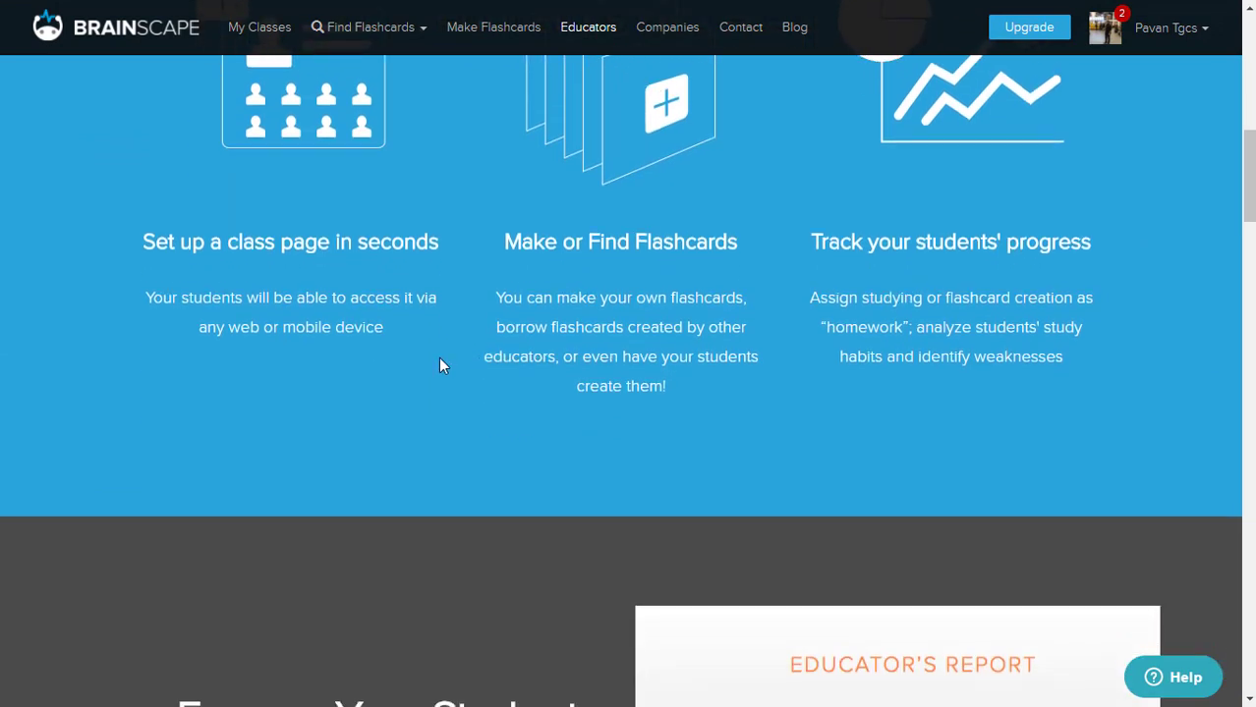
scroll(440, 365, "down", 2)
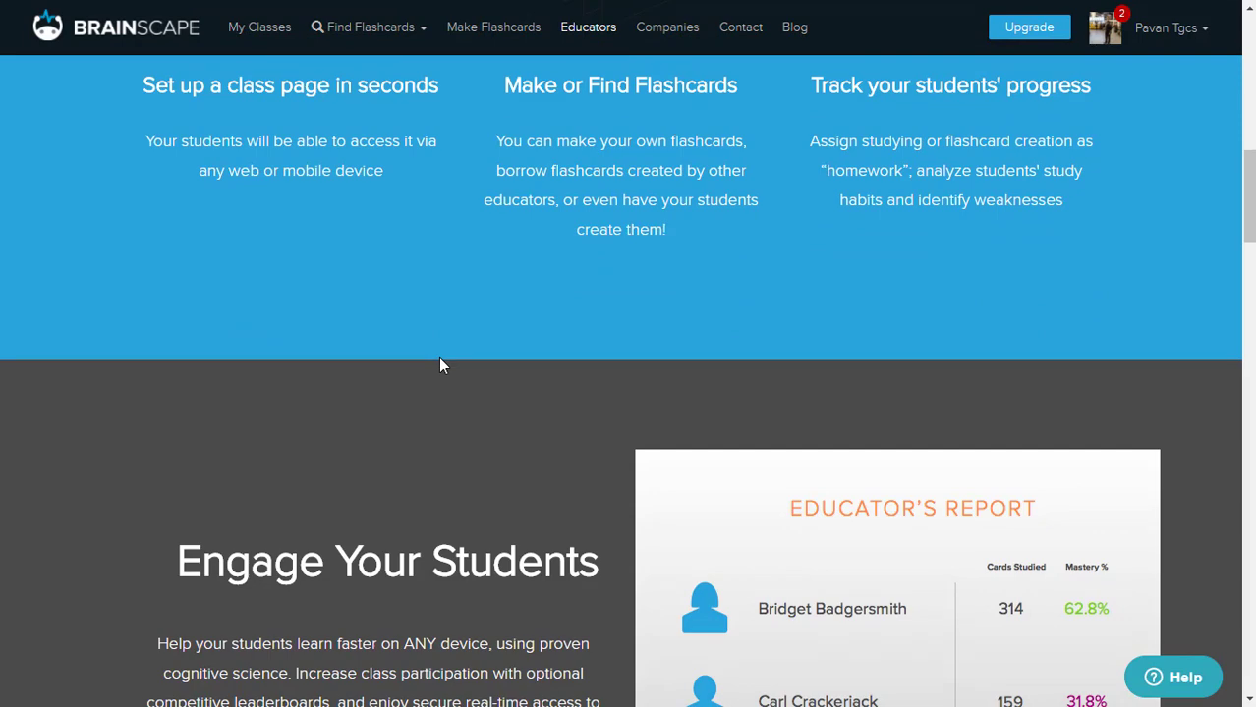
scroll(440, 366, "down", 4)
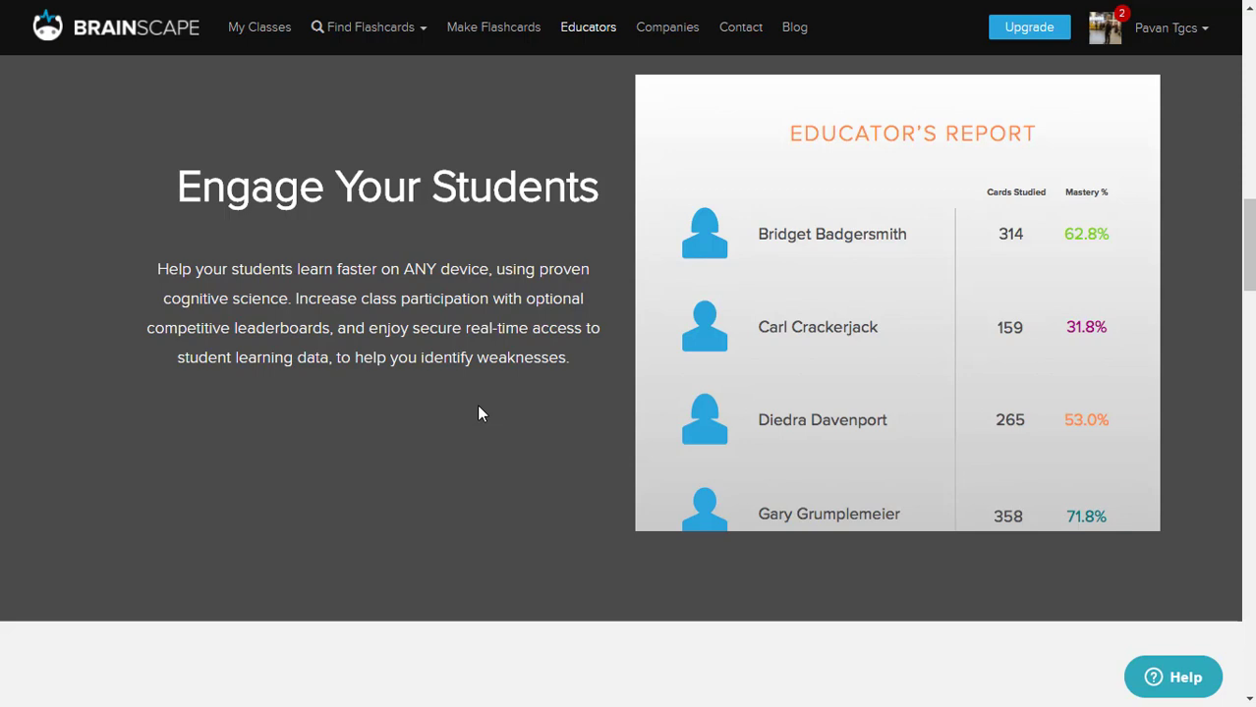
Read the educator testimonials and the Proven learning outcomes section of the Educators page.
scroll(478, 413, "down", 5)
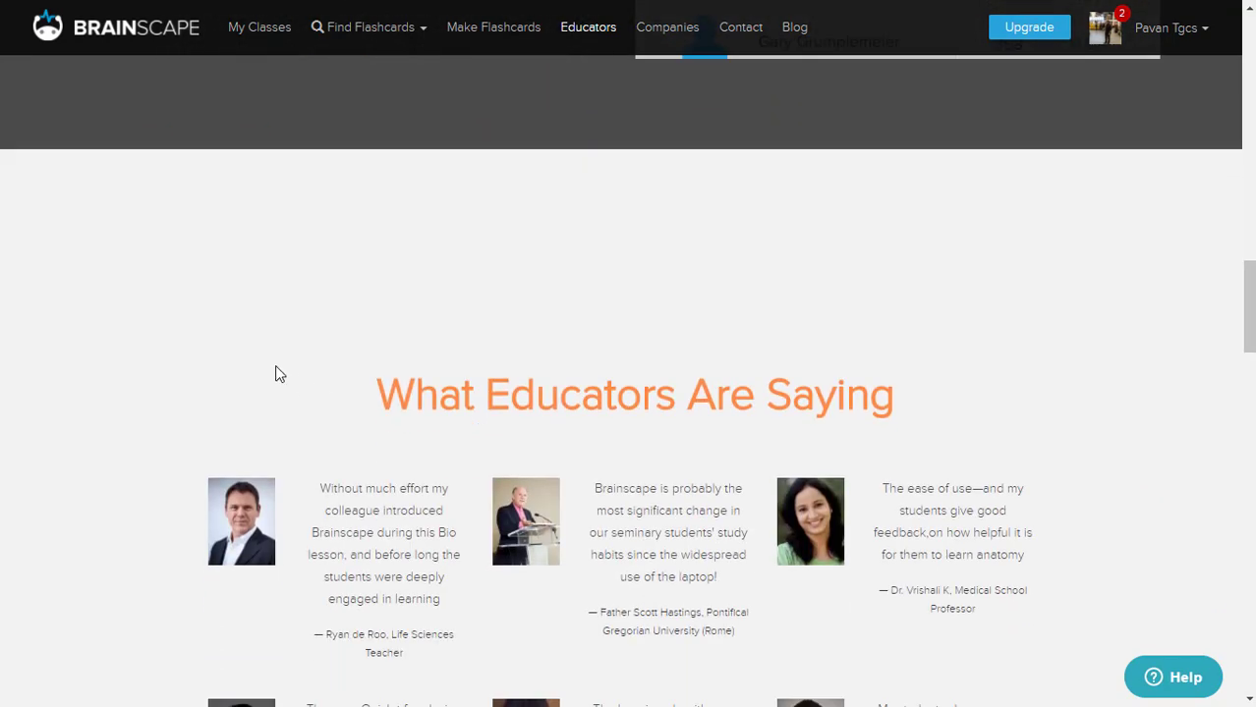
scroll(276, 374, "down", 4)
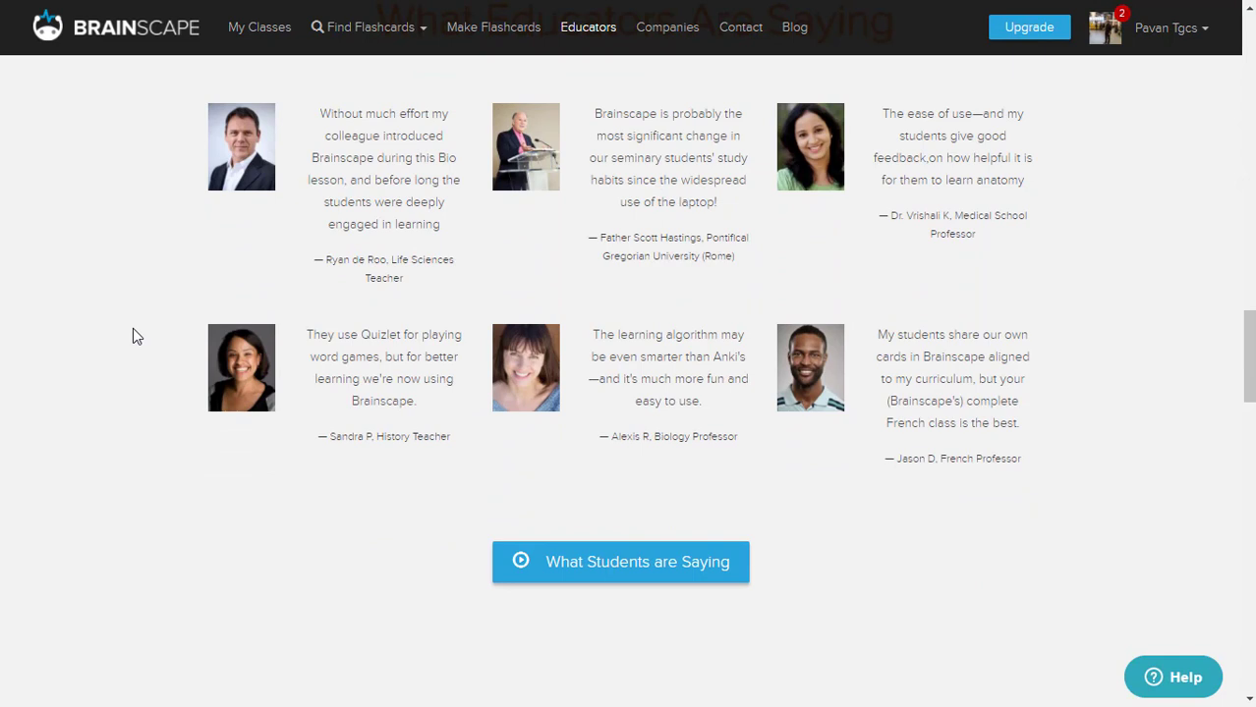
scroll(133, 330, "down", 1)
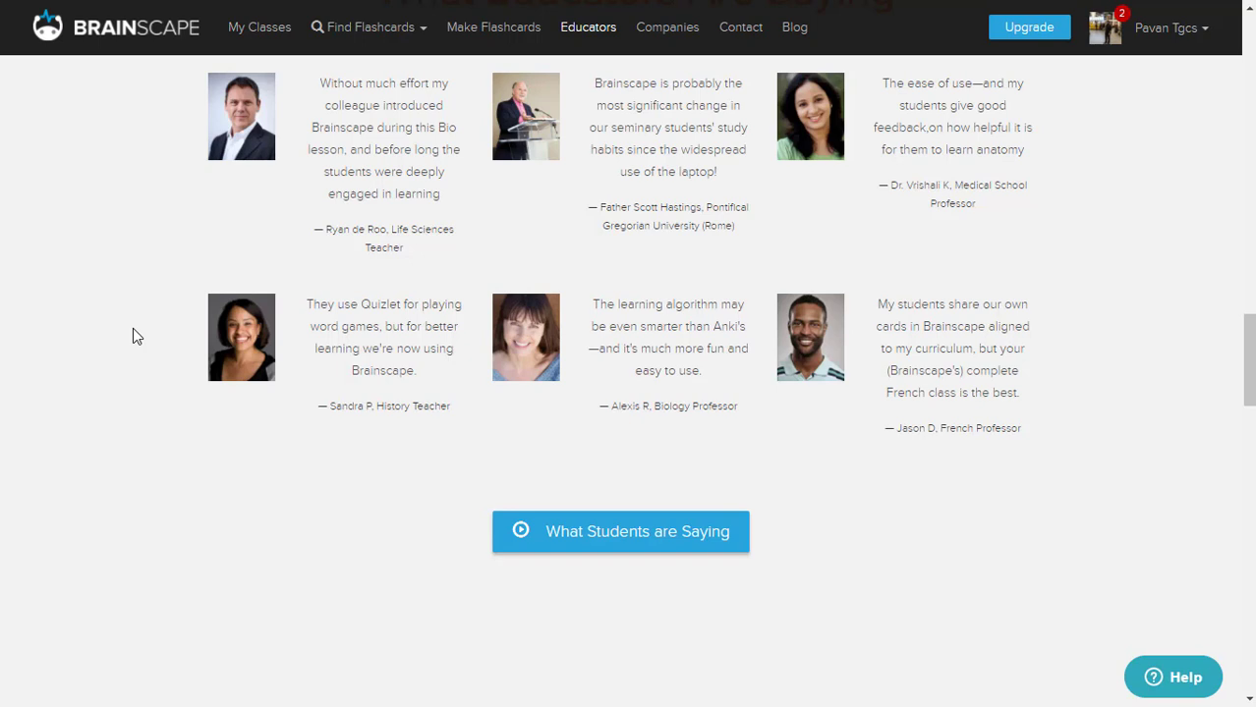
scroll(135, 336, "down", 2)
scroll(136, 336, "up", 2)
scroll(136, 336, "down", 5)
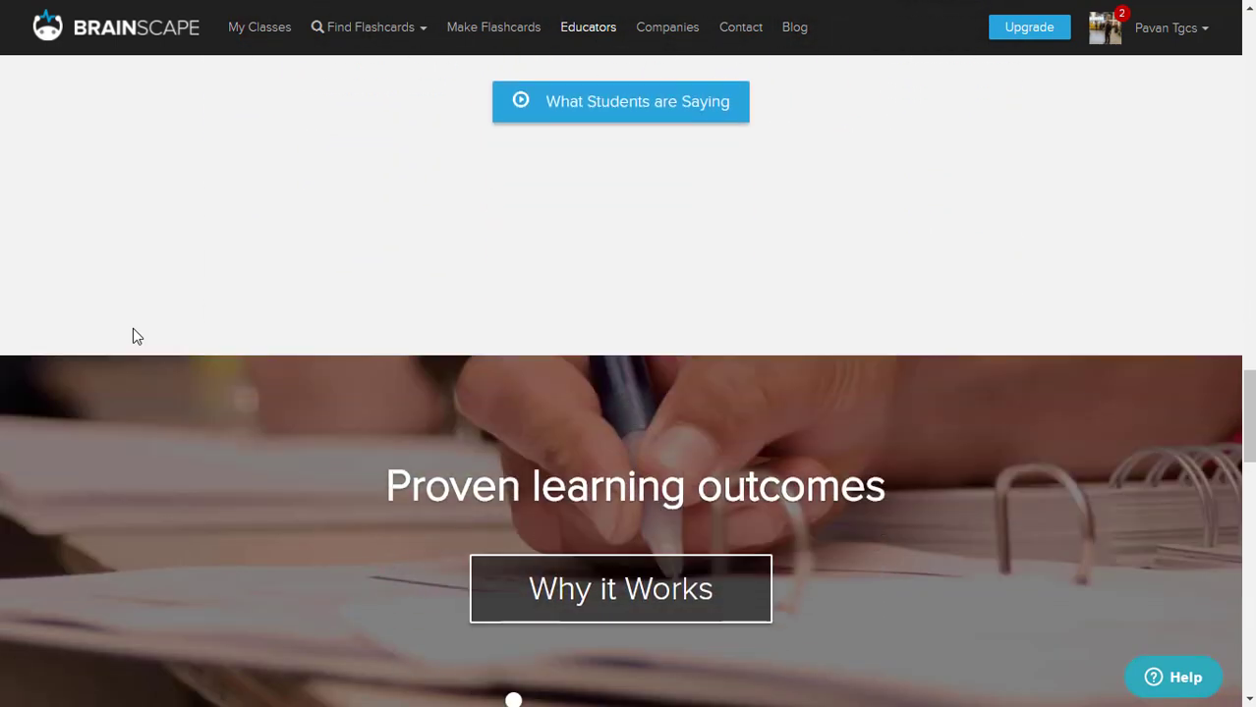
scroll(135, 336, "down", 5)
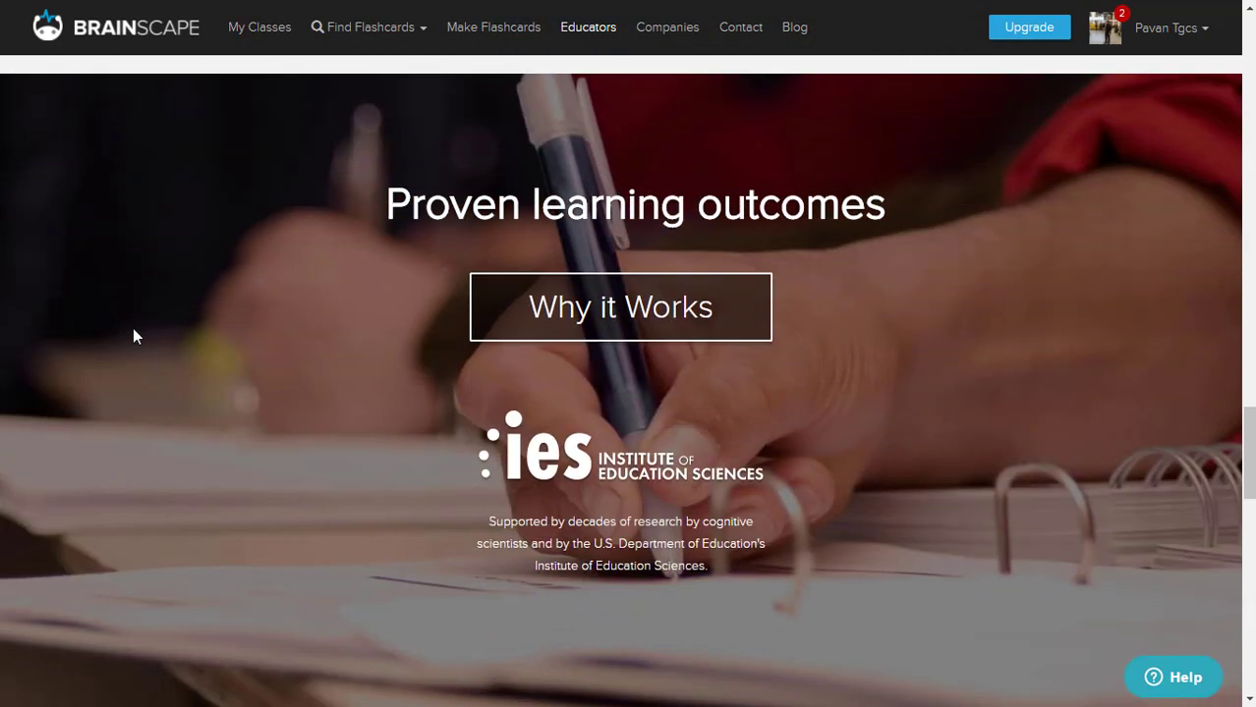
Review the list of free features under Get Brainscape for Your Class.
scroll(134, 335, "down", 5)
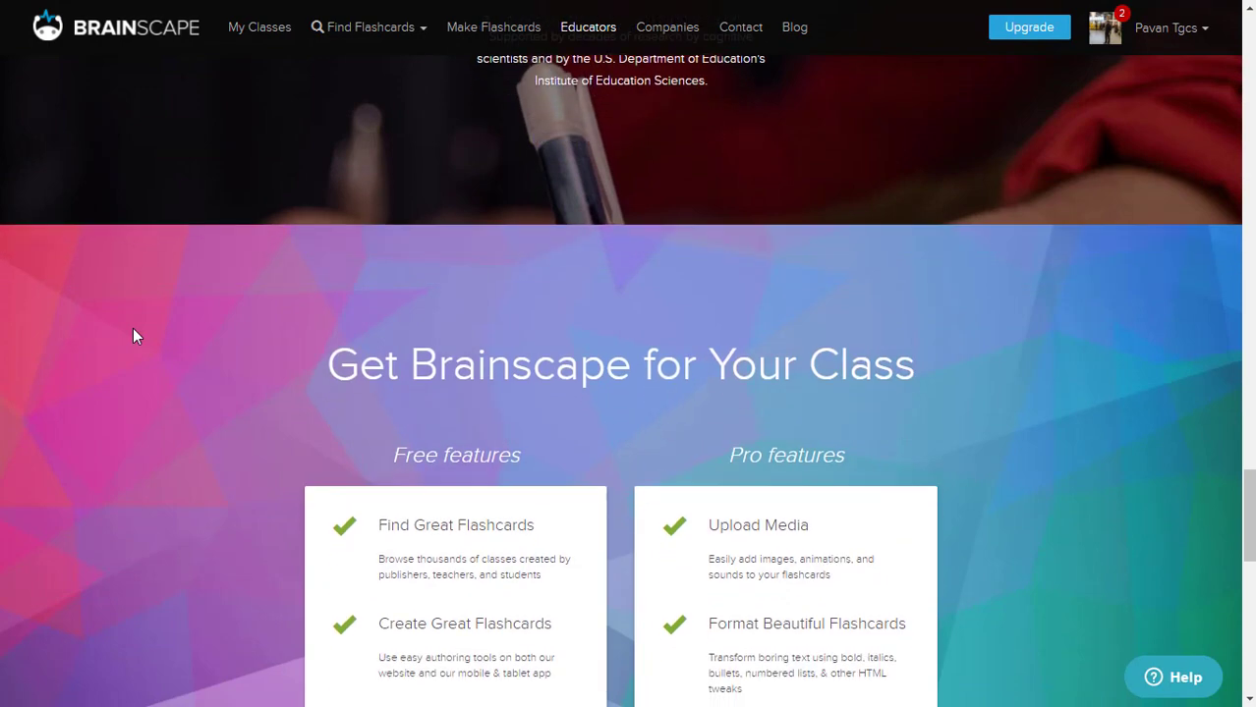
scroll(135, 336, "down", 2)
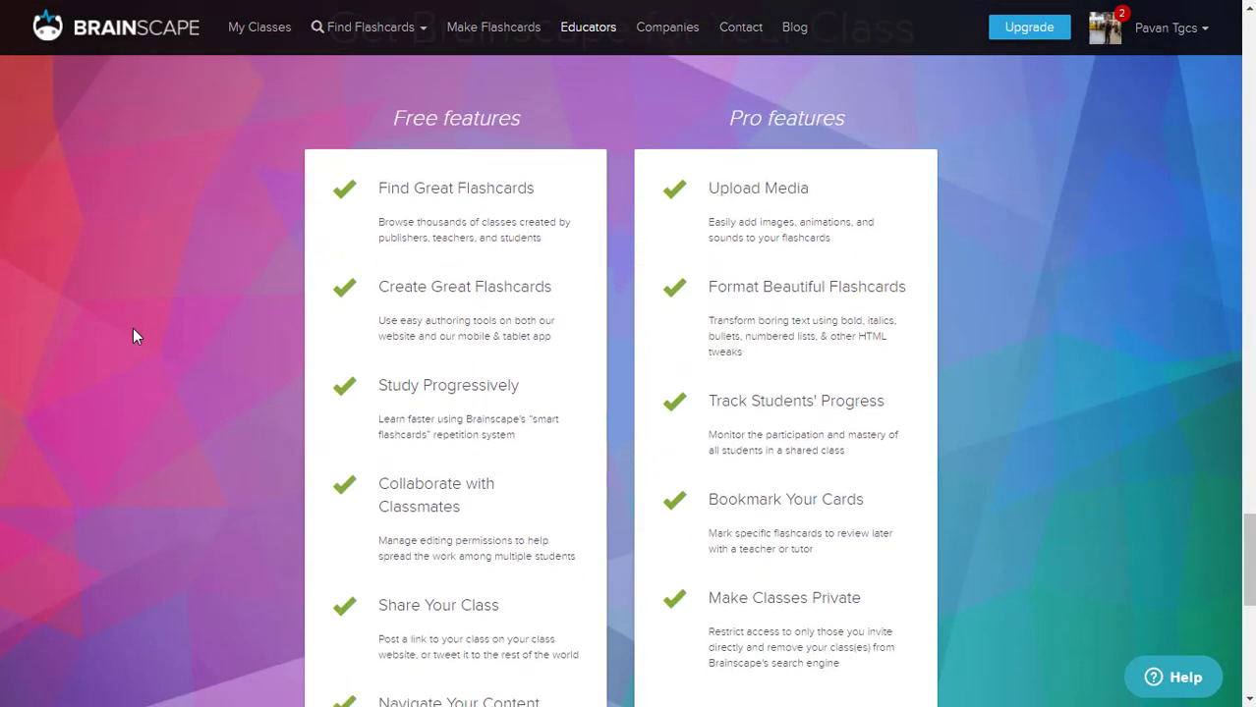
scroll(135, 336, "up", 1)
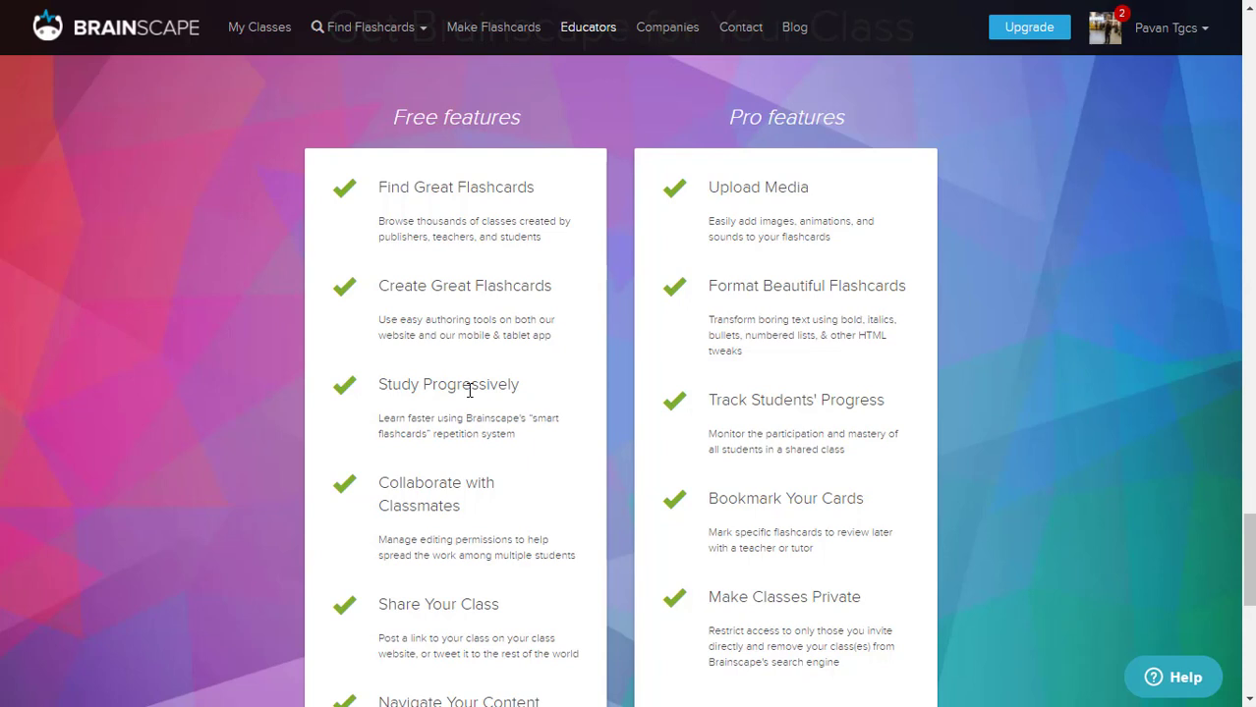
scroll(468, 390, "down", 2)
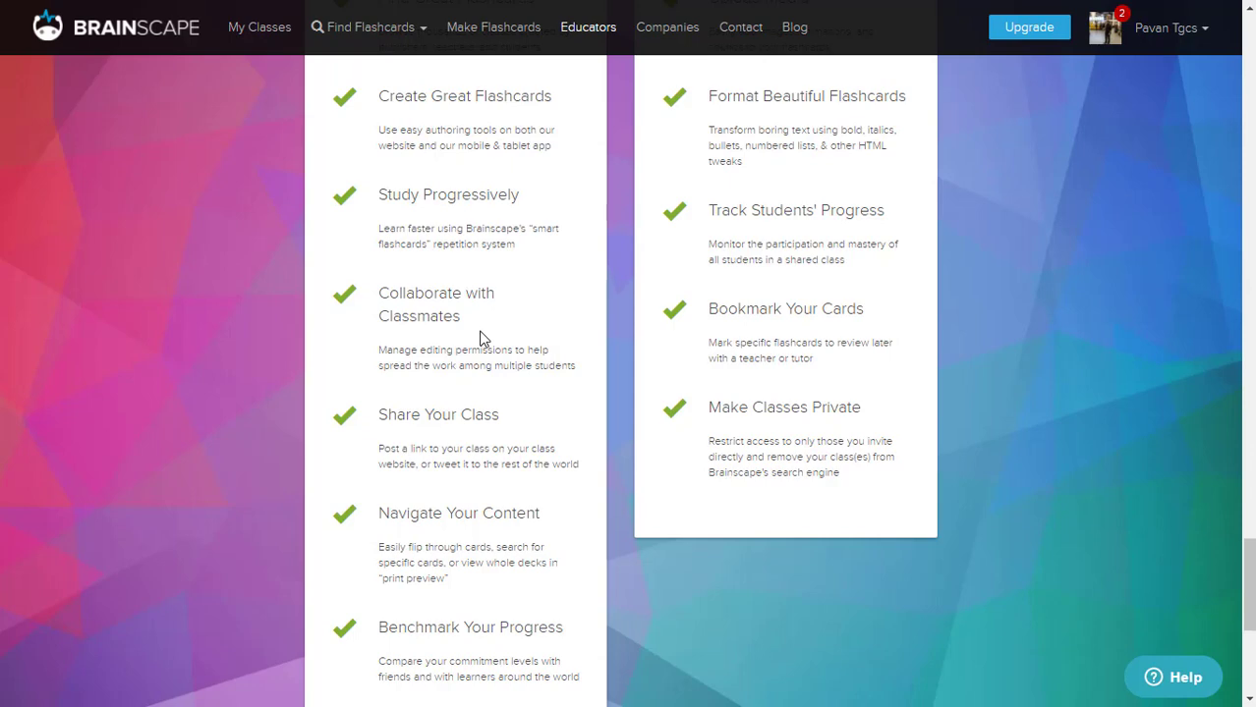
scroll(482, 338, "down", 2)
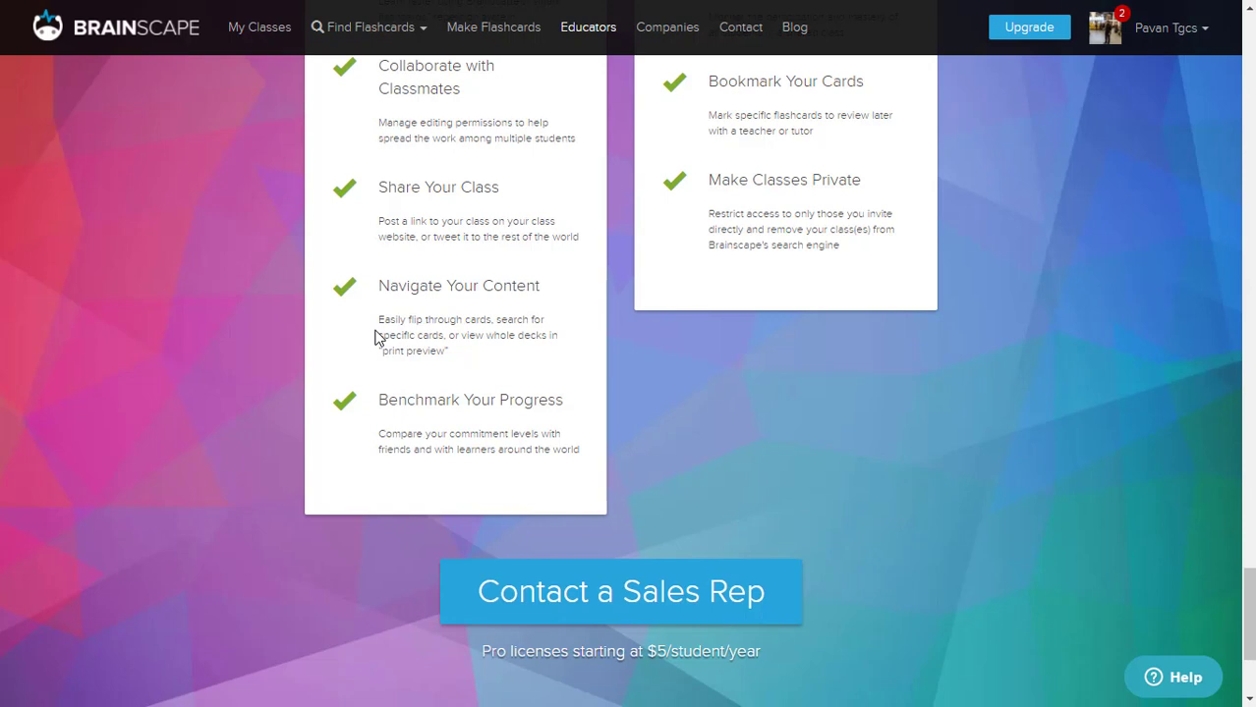
Review the list of Pro features under Get Brainscape for Your Class, from Upload Media to Make Classes Private.
scroll(377, 338, "up", 5)
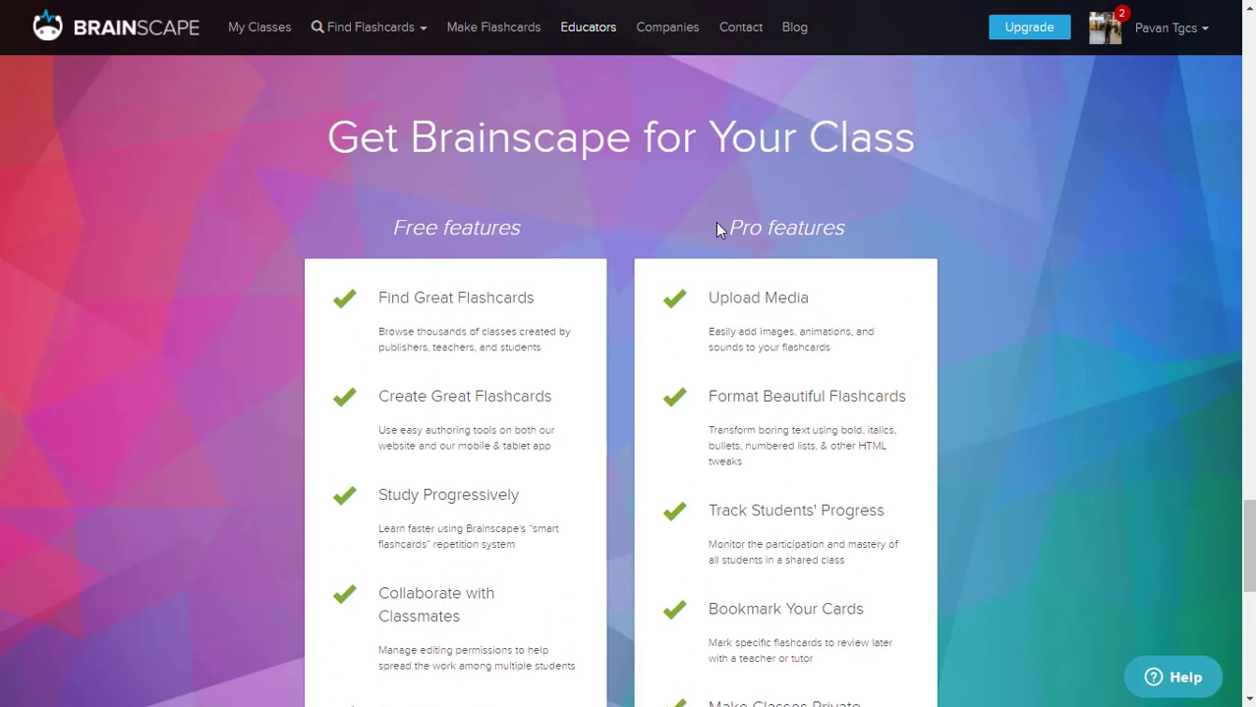
scroll(902, 205, "down", 1)
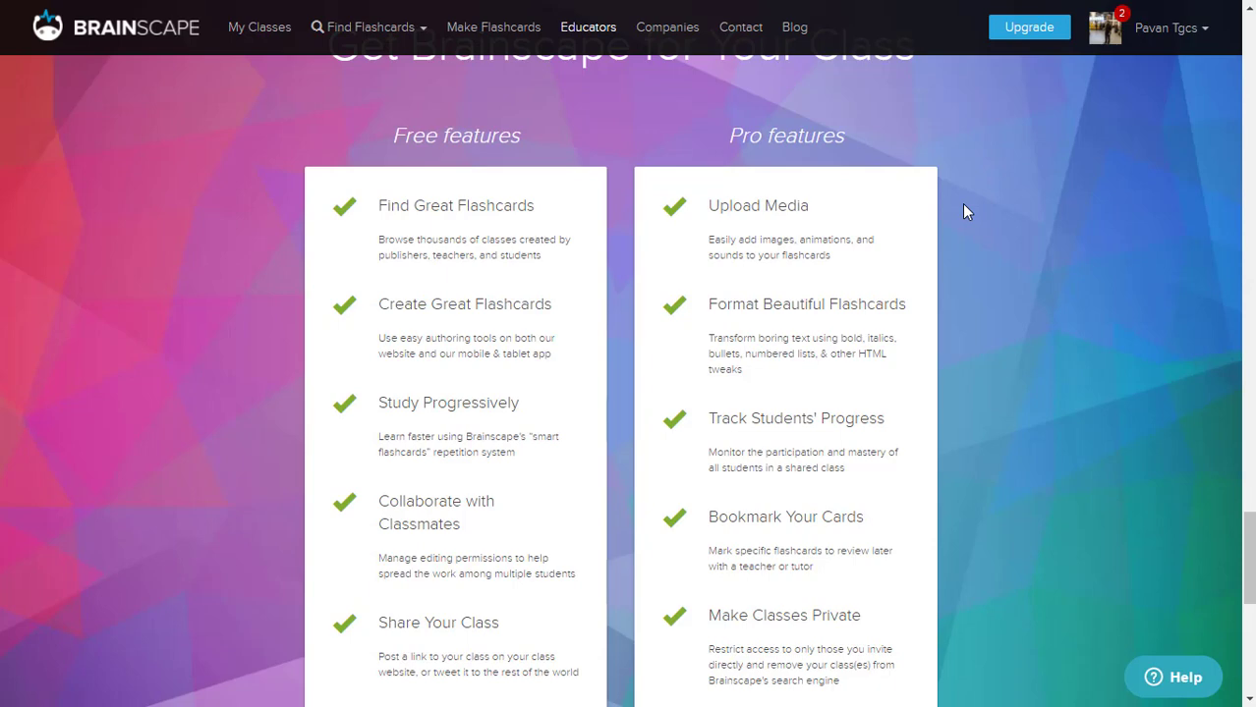
scroll(963, 211, "down", 1)
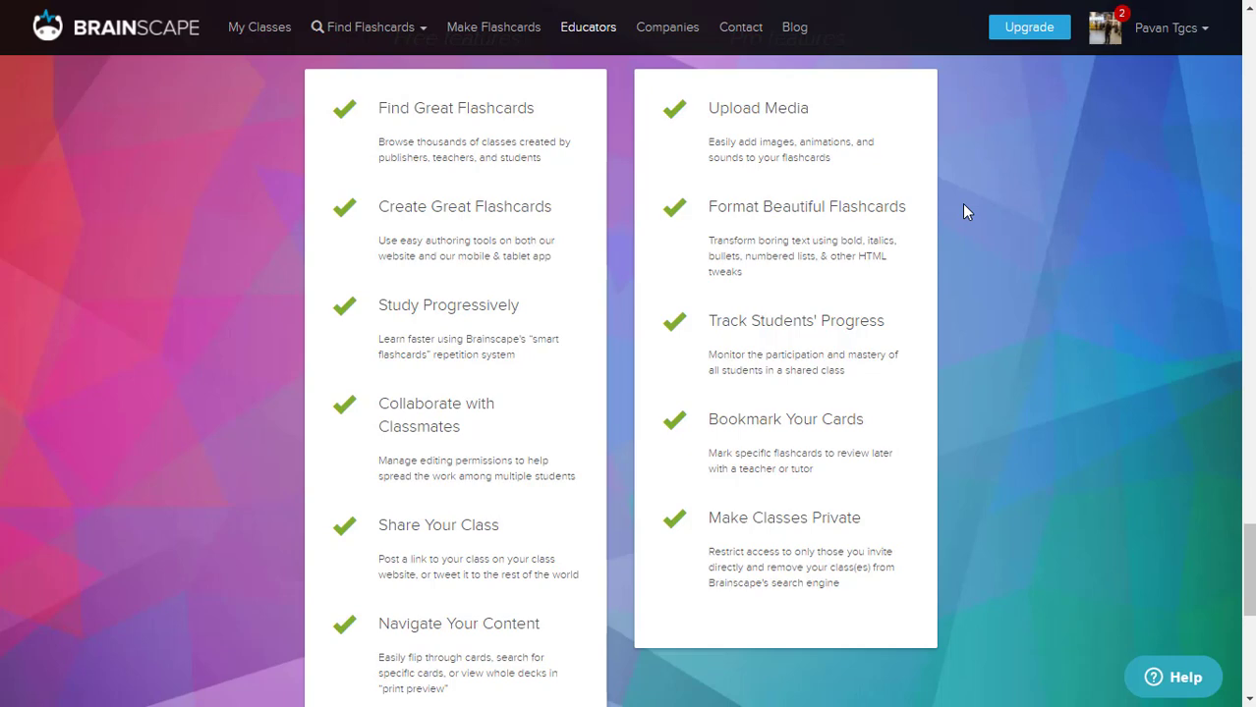
scroll(961, 211, "down", 2)
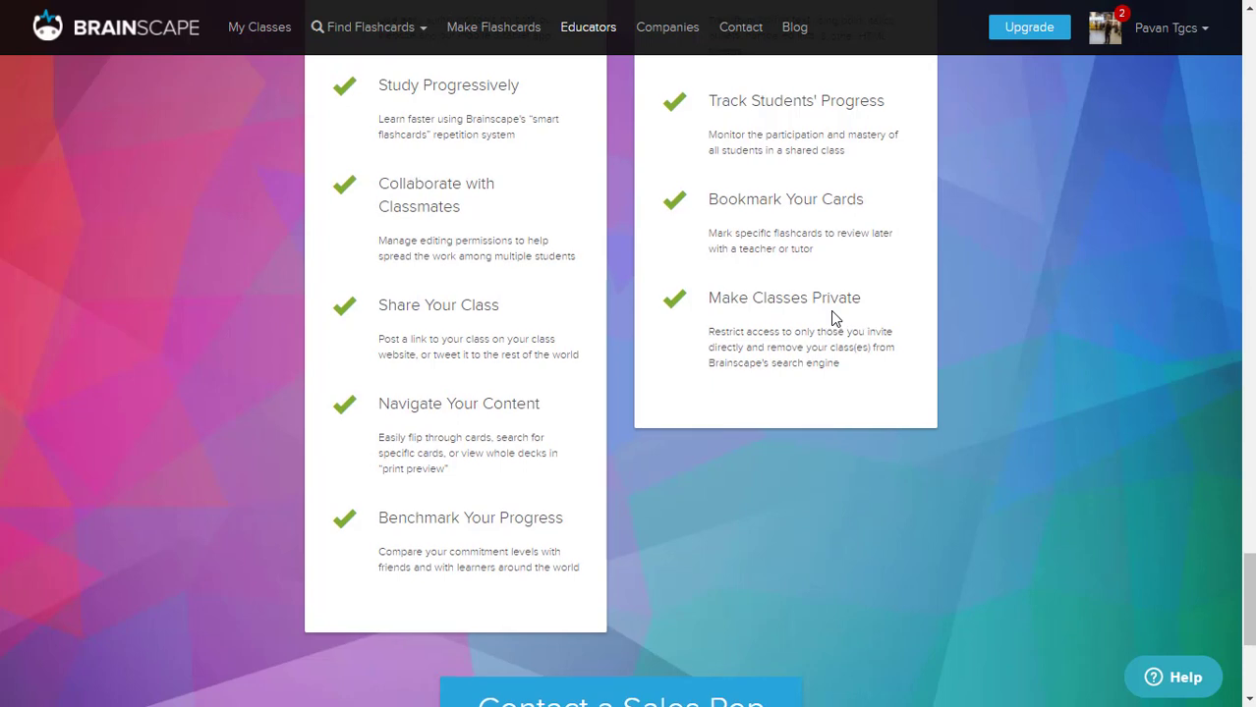
scroll(832, 316, "up", 7)
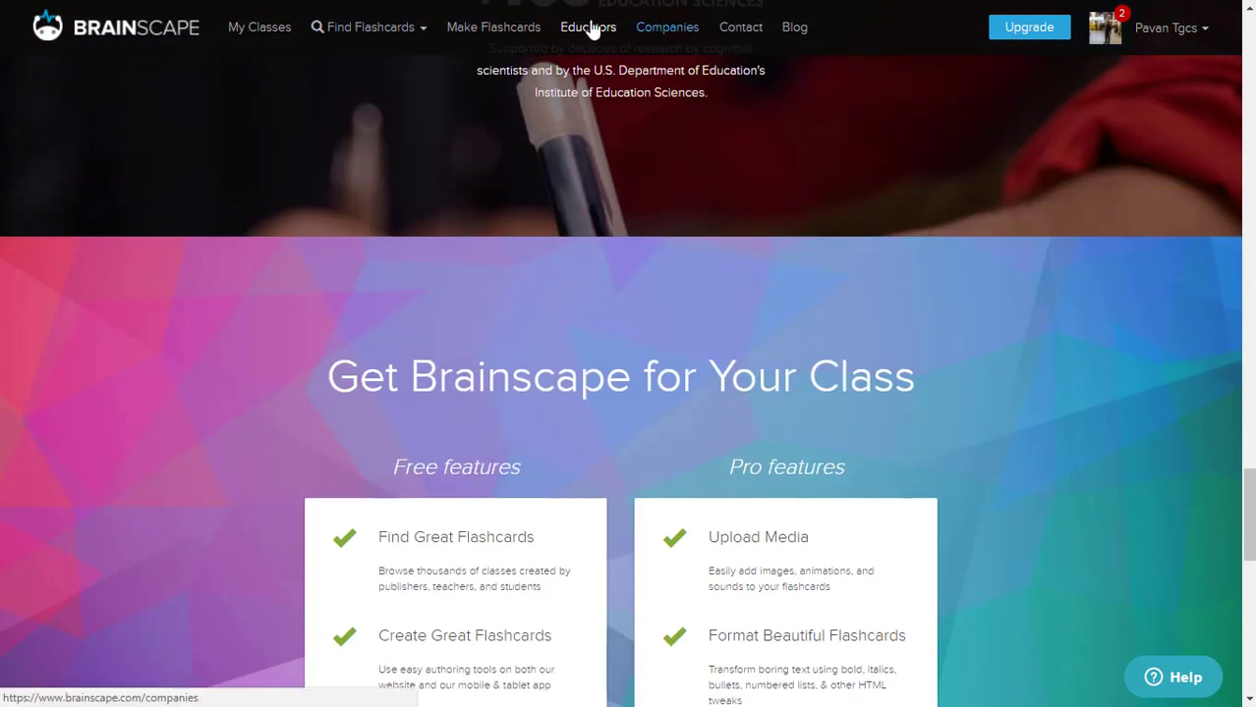
Browse all flashcard subject areas and open the University Entrance Exams subject.
left_click(387, 26)
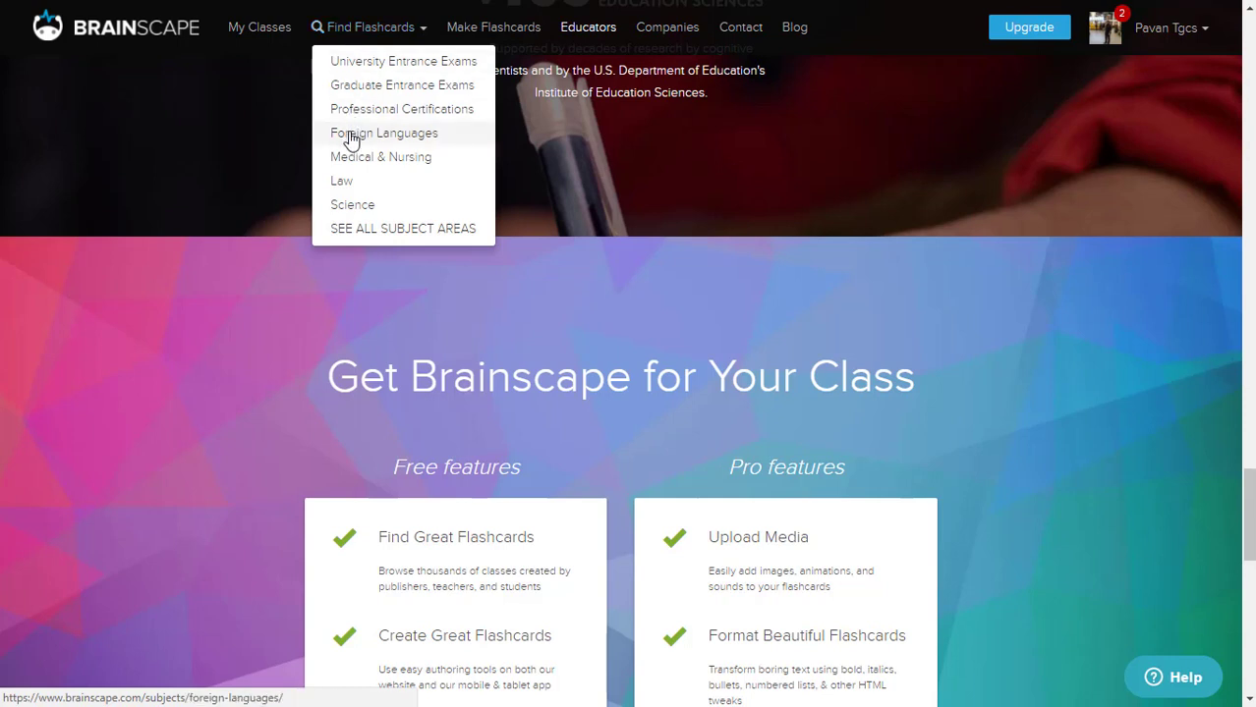
left_click(354, 232)
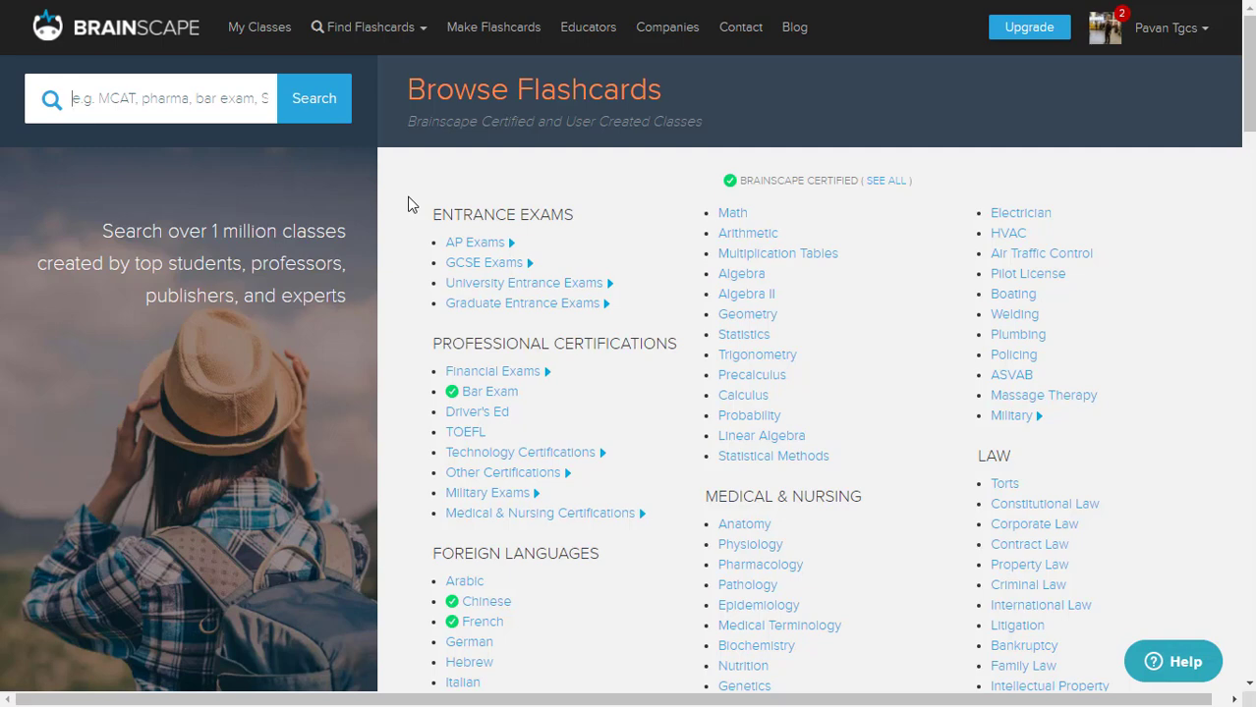
scroll(411, 205, "down", 4)
scroll(411, 205, "up", 3)
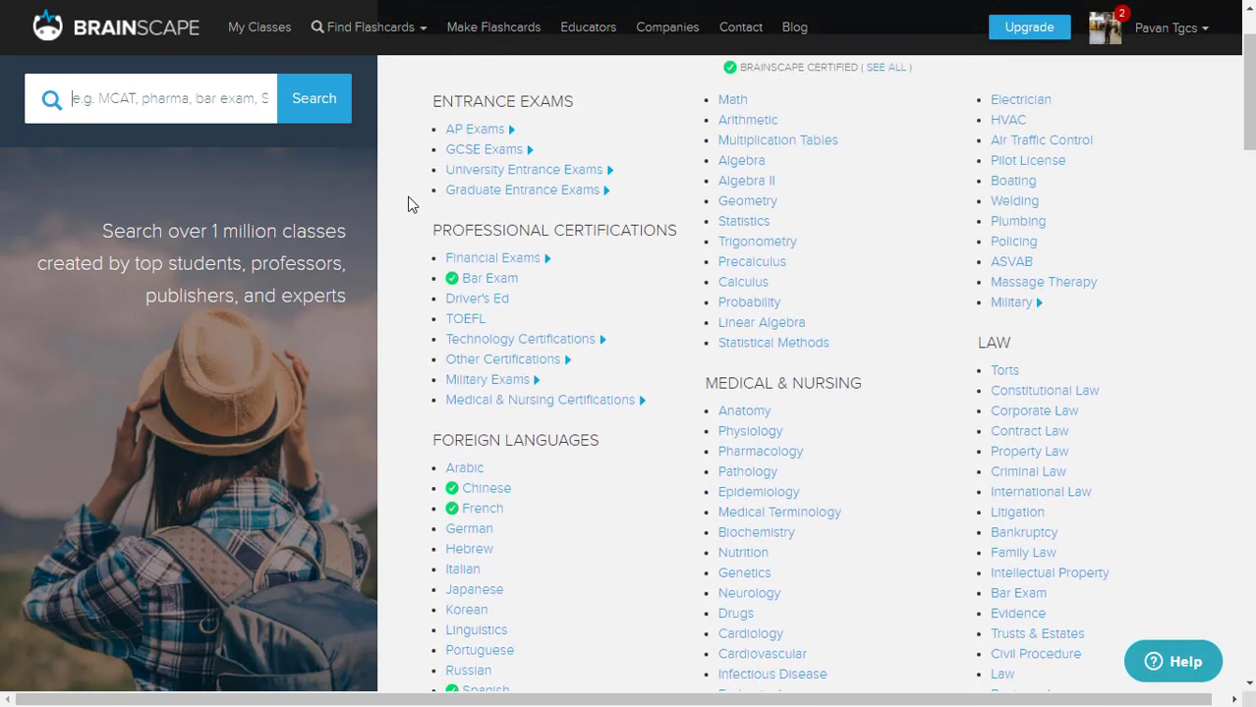
scroll(411, 205, "up", 1)
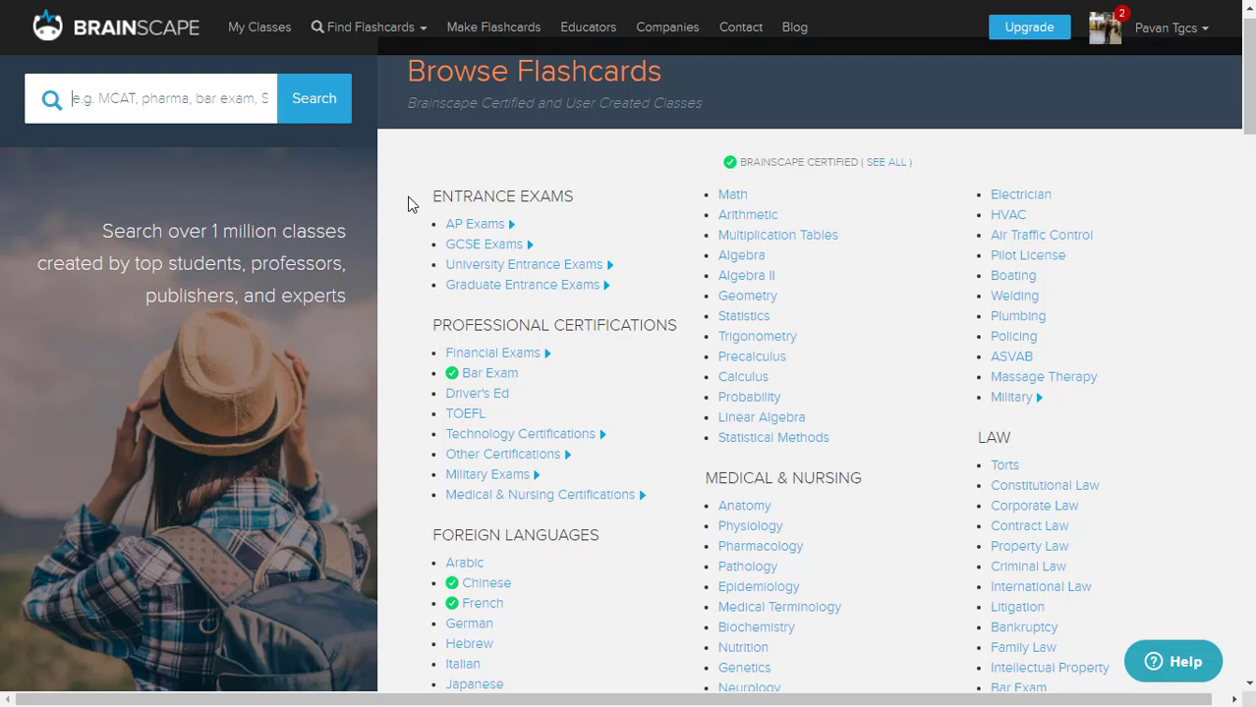
left_click(488, 268)
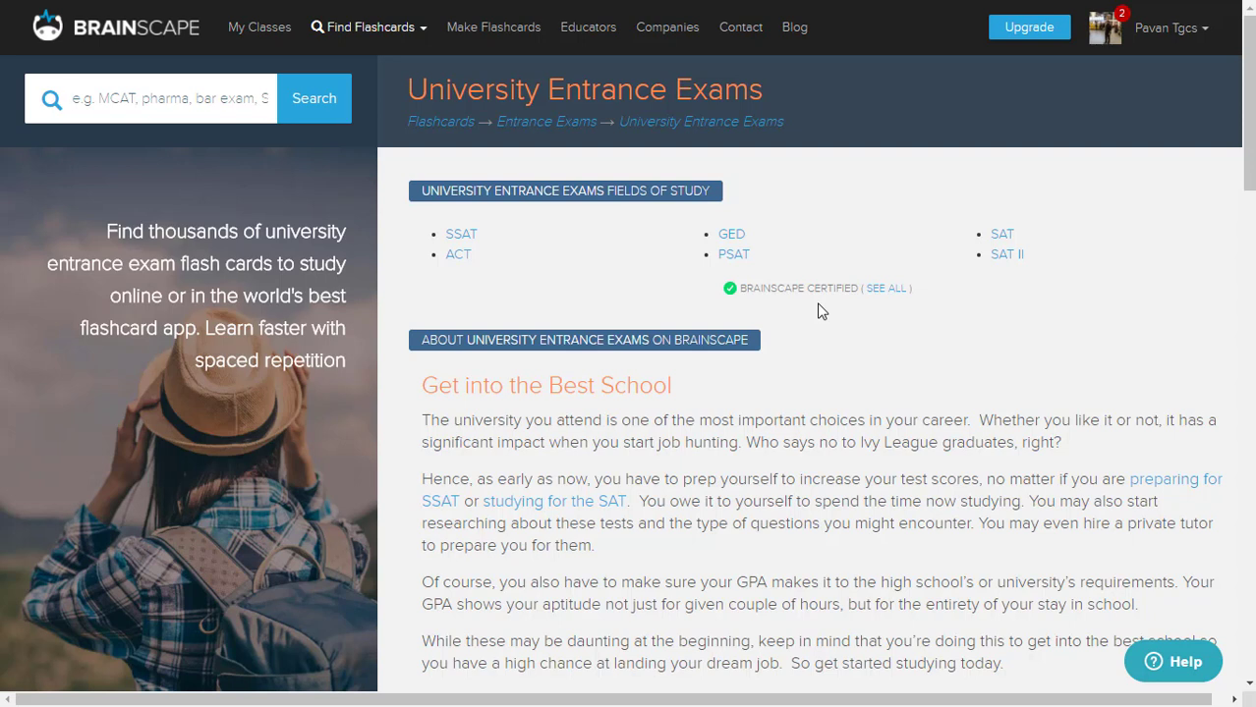
Show all Brainscape Certified Classes and look through the whole catalogue.
left_click(885, 291)
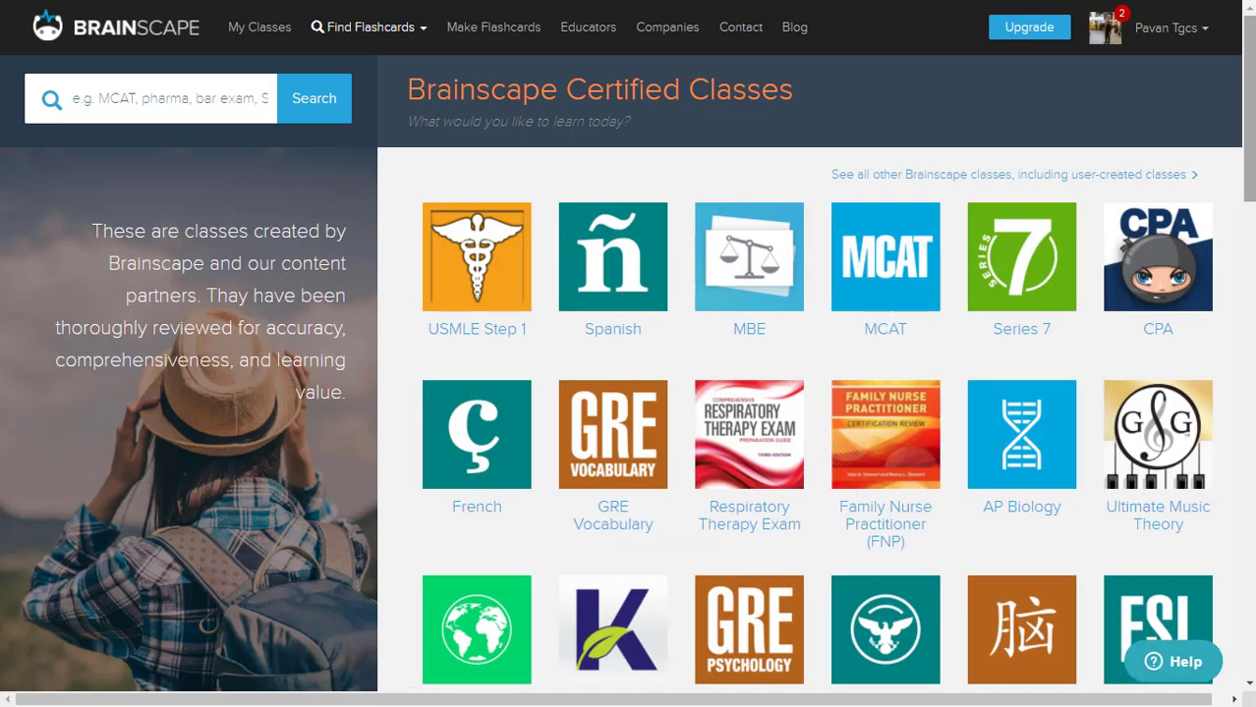
scroll(814, 373, "down", 4)
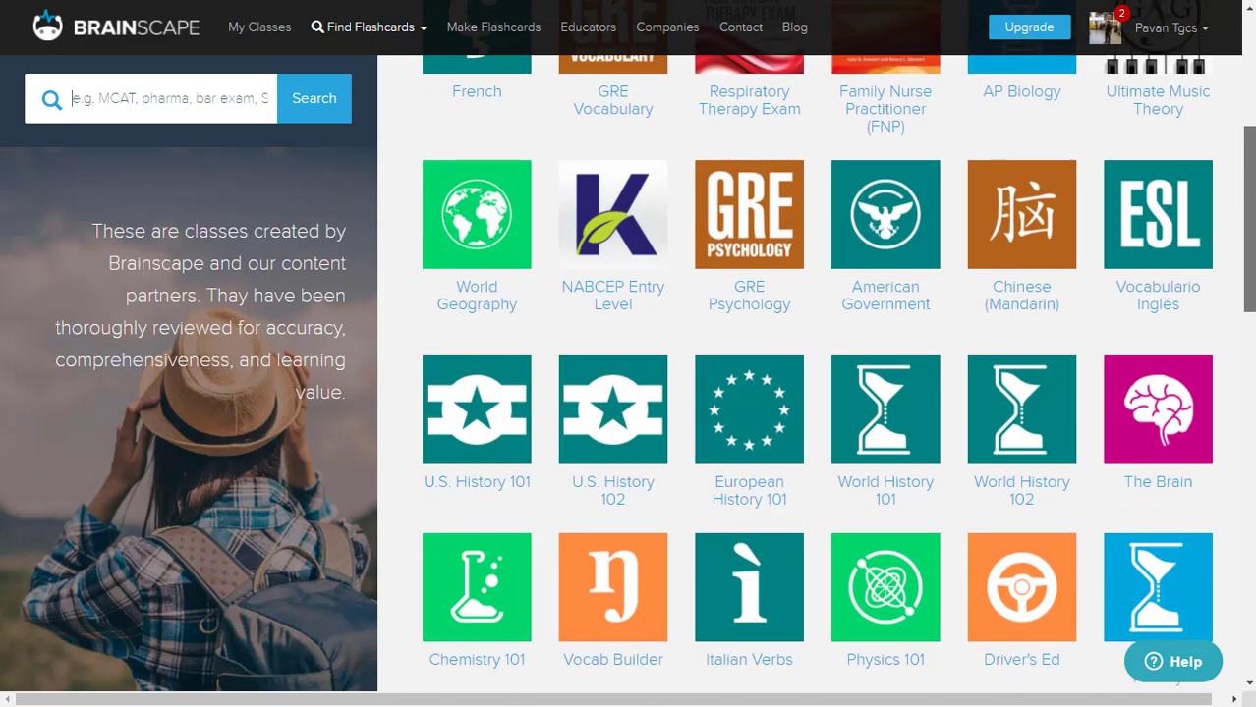
scroll(815, 373, "down", 1)
scroll(814, 373, "down", 5)
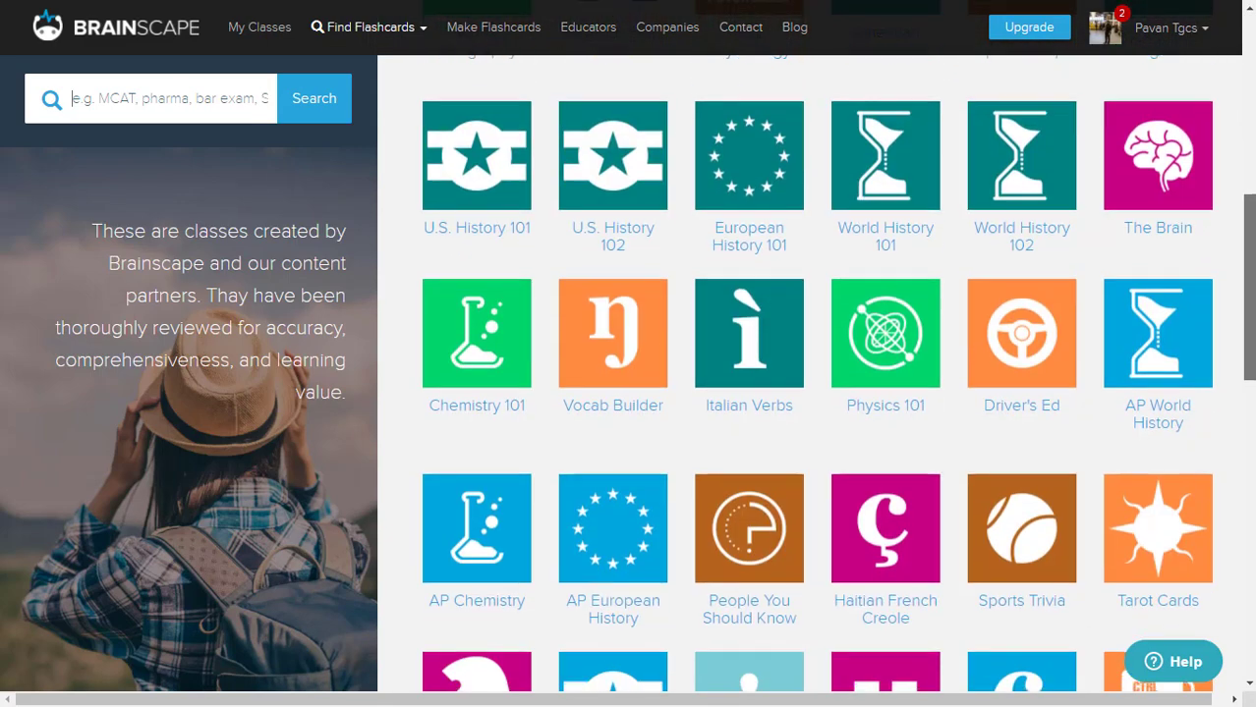
scroll(1251, 518, "down", 5)
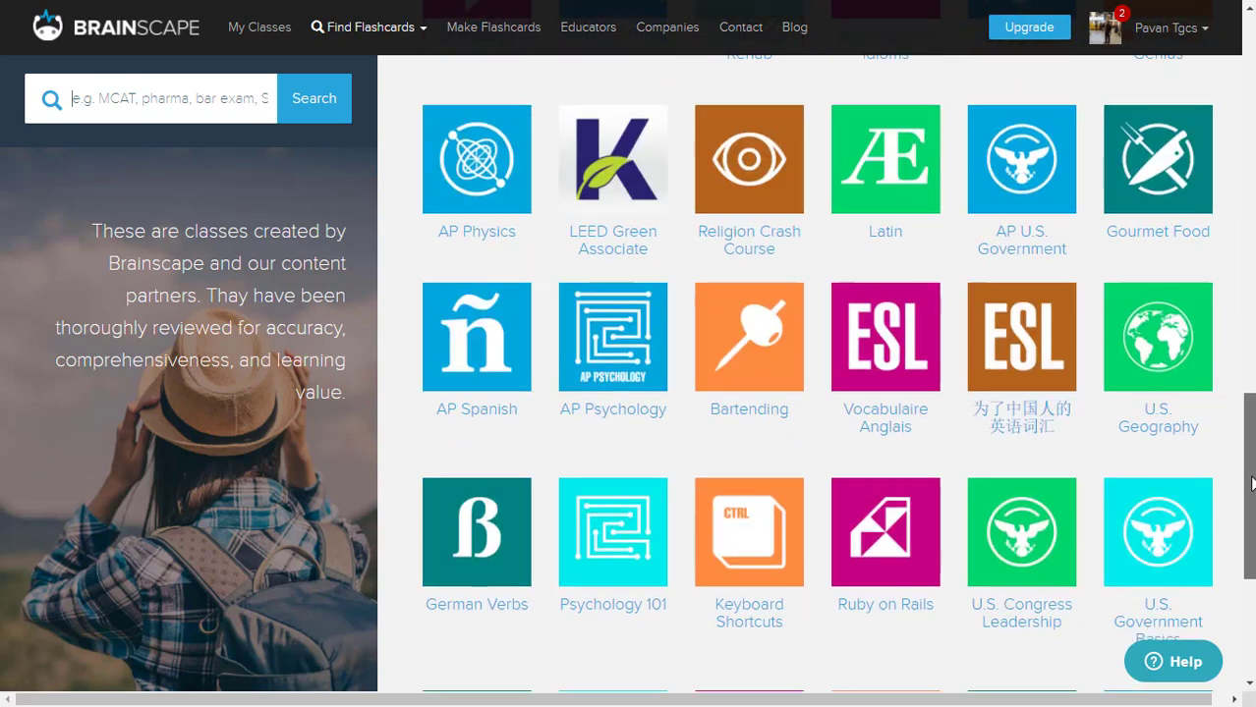
scroll(1251, 518, "down", 2)
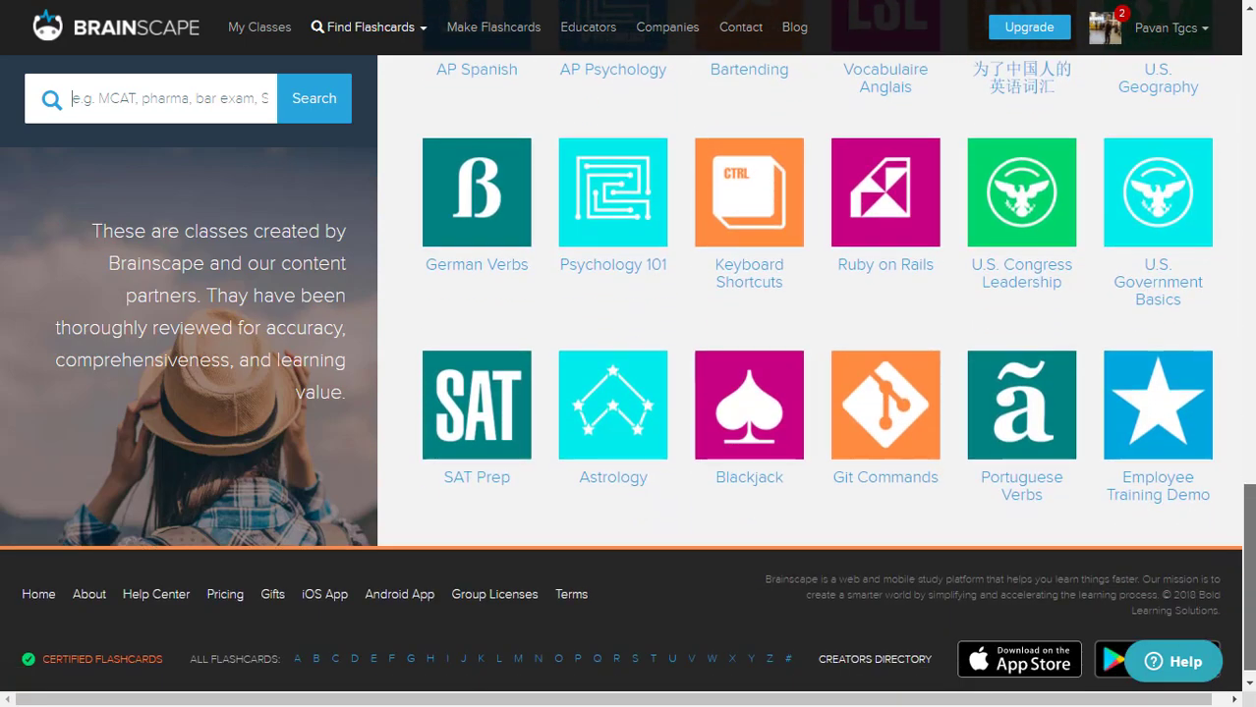
scroll(1251, 517, "up", 2)
scroll(814, 373, "up", 10)
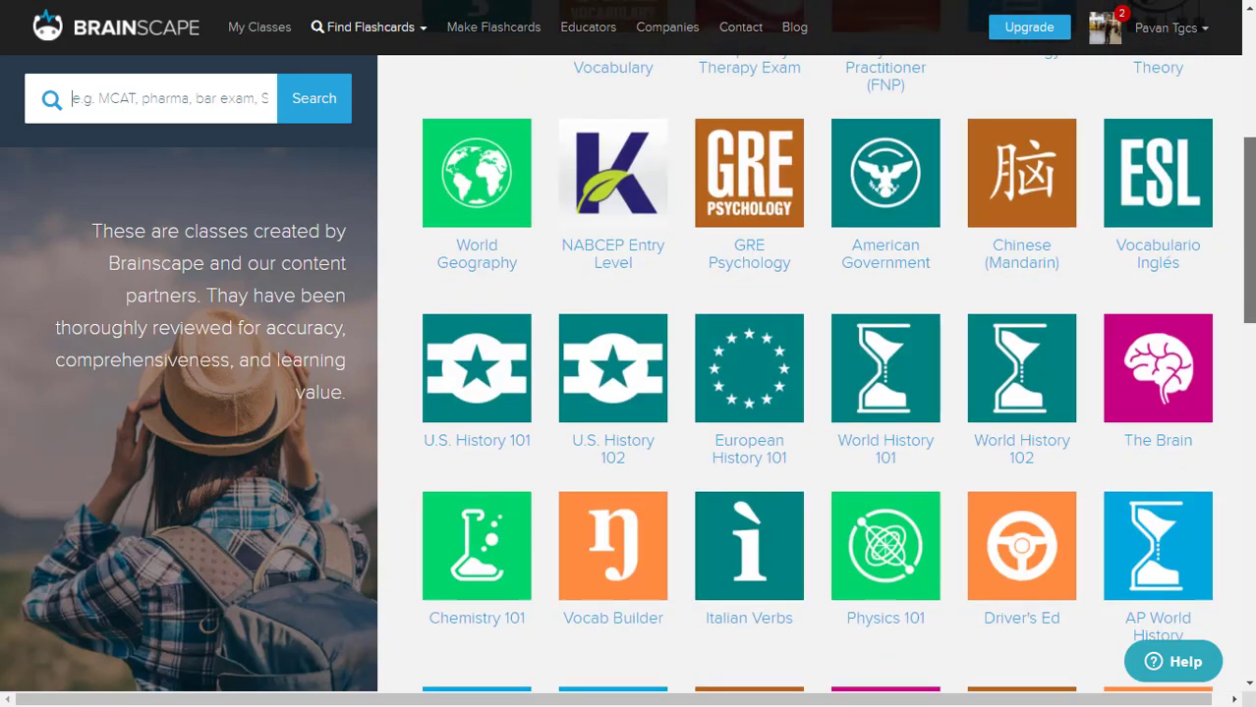
scroll(808, 374, "up", 1)
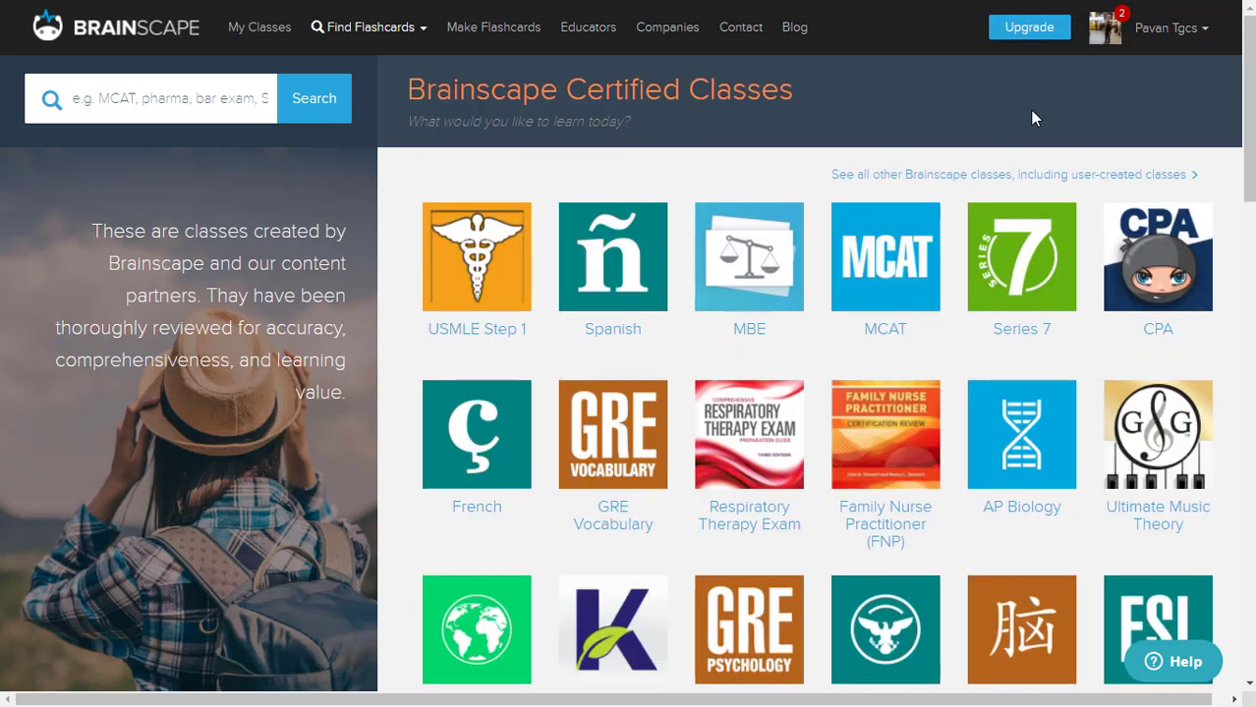
Open the listing of all other Brainscape classes, including user-created ones, and look through its subject categories from Entrance Exams to Random Knowledge.
left_click(945, 177)
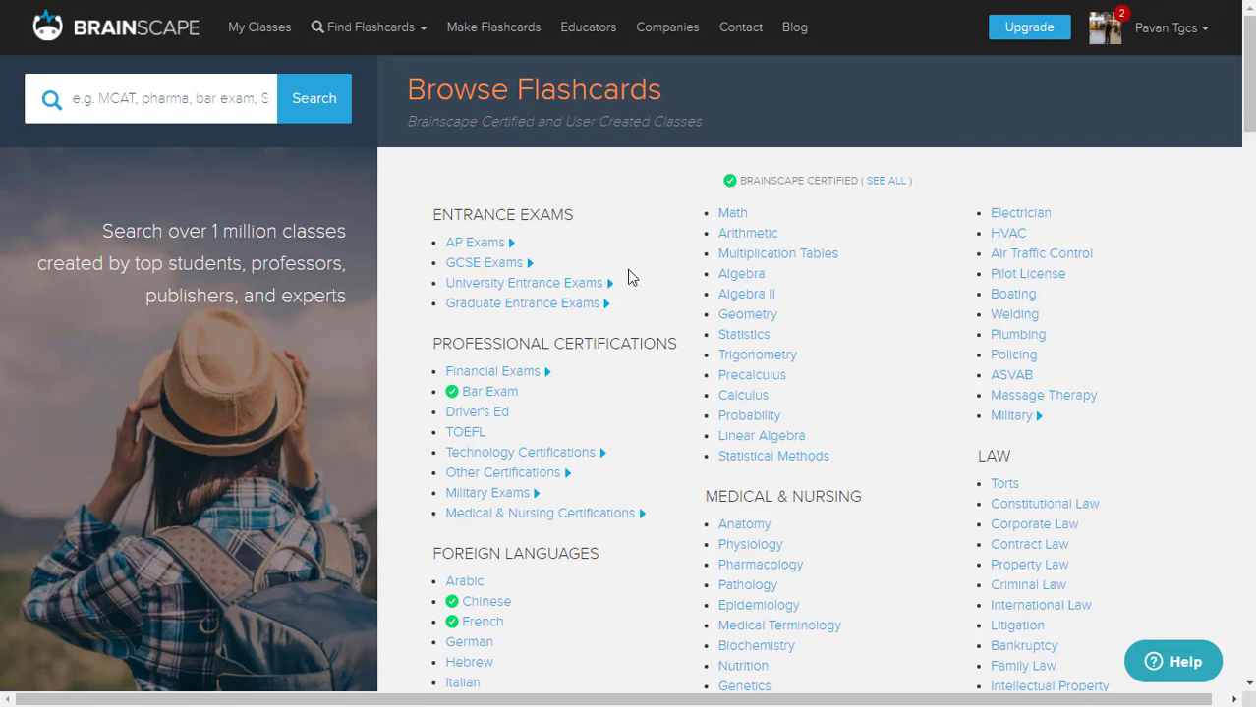
scroll(458, 404, "down", 3)
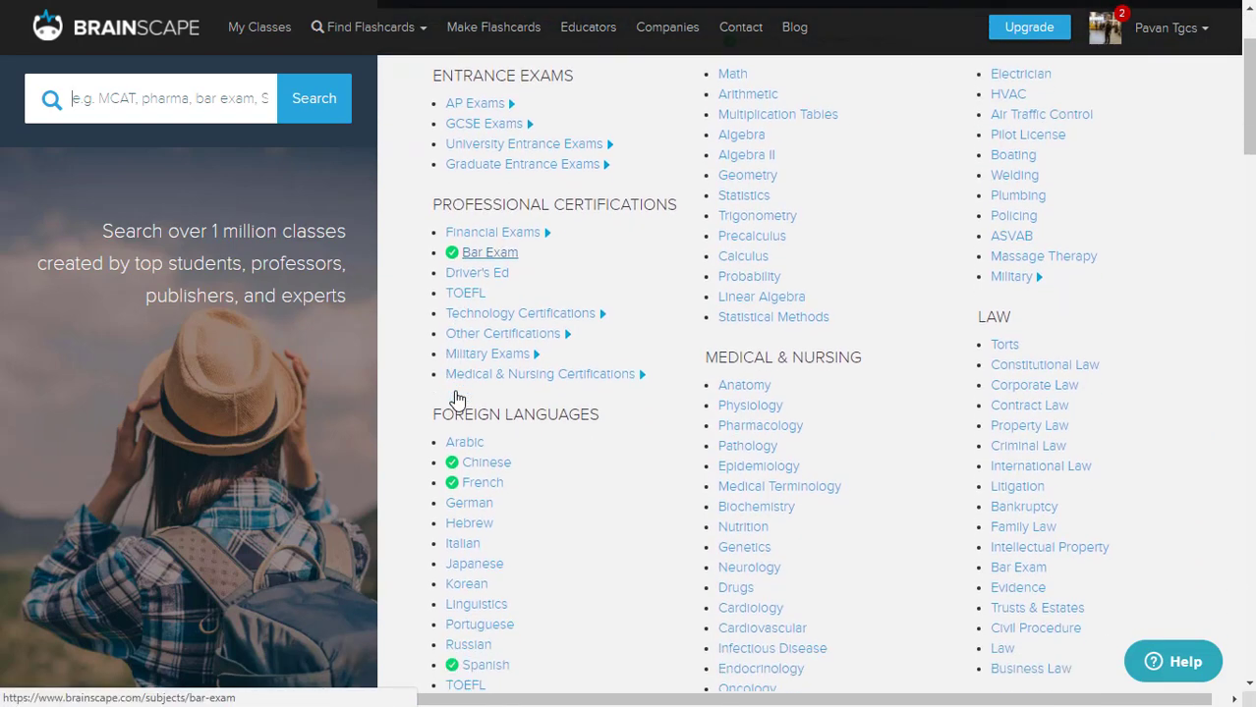
scroll(458, 378, "down", 2)
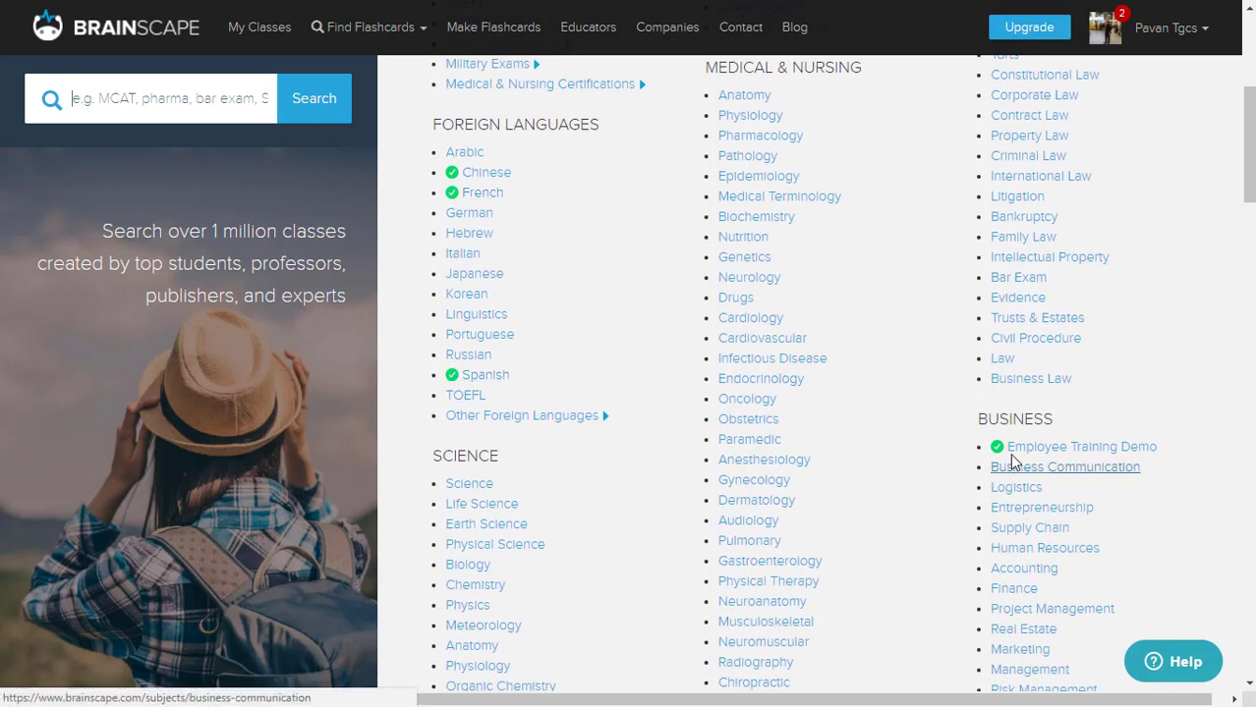
scroll(921, 417, "down", 6)
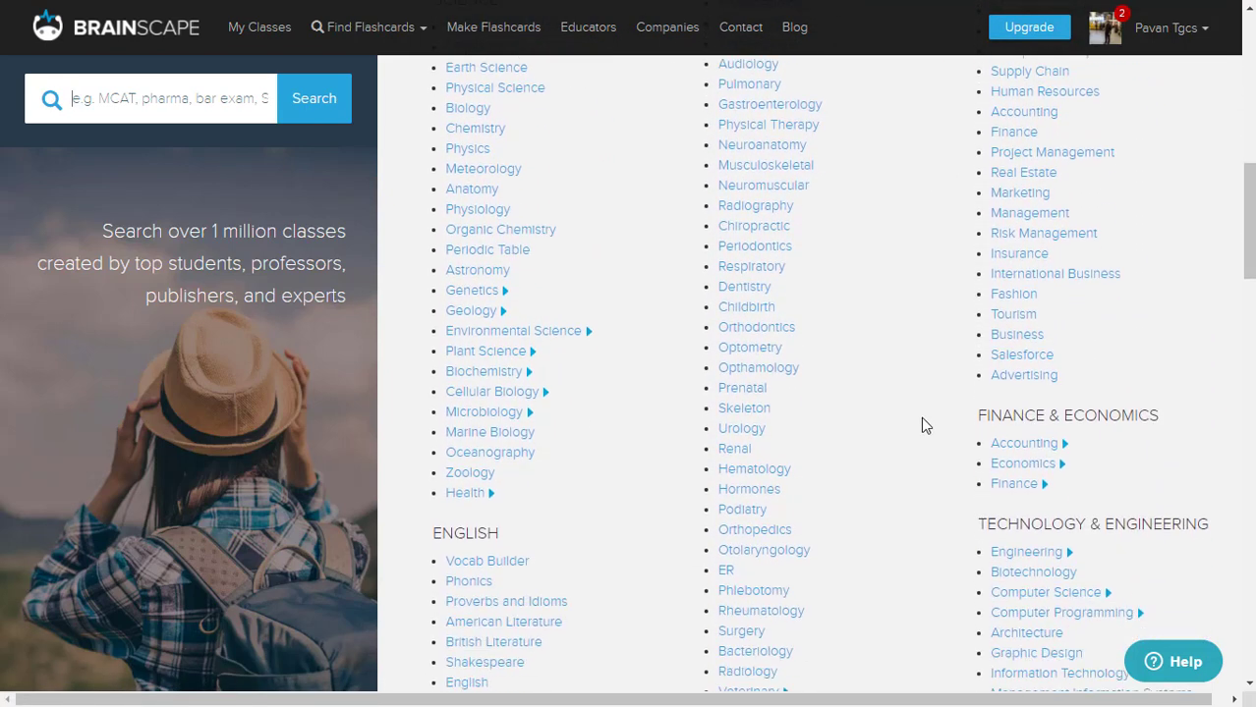
scroll(920, 416, "down", 6)
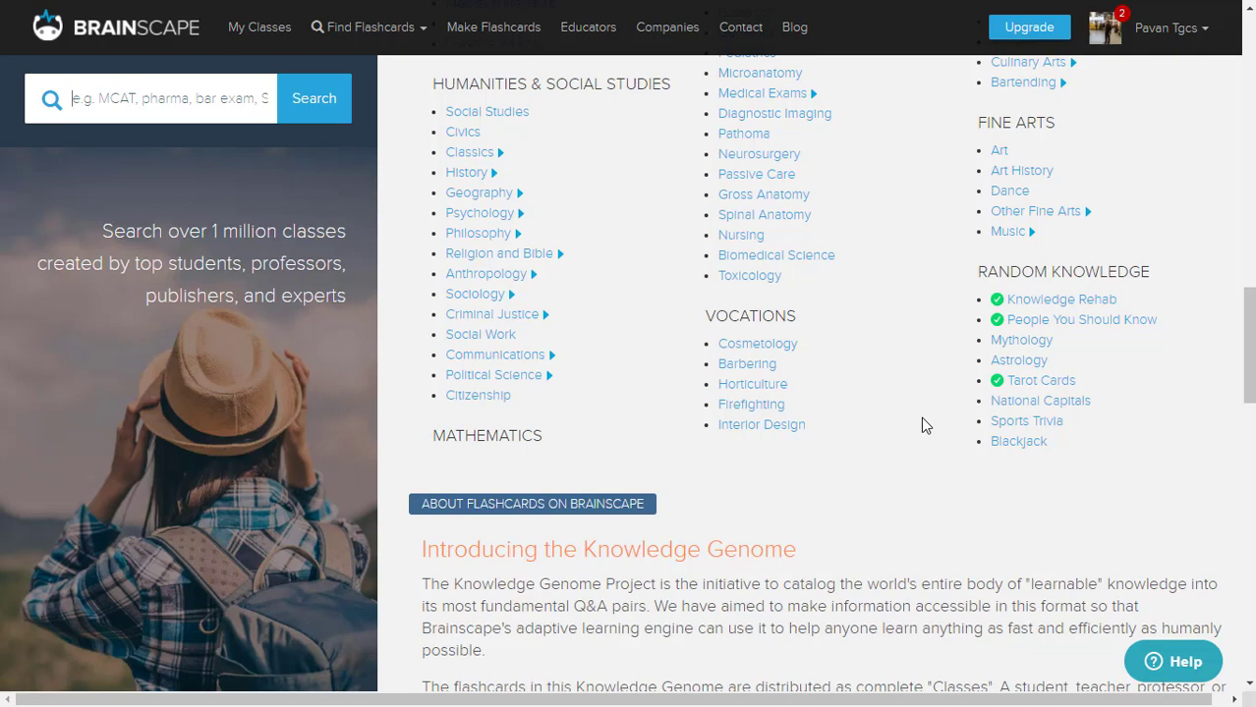
Read the About Flashcards on Brainscape section, from Introducing the Knowledge Genome to the end of the page, and return to the subject lists.
scroll(920, 417, "down", 10)
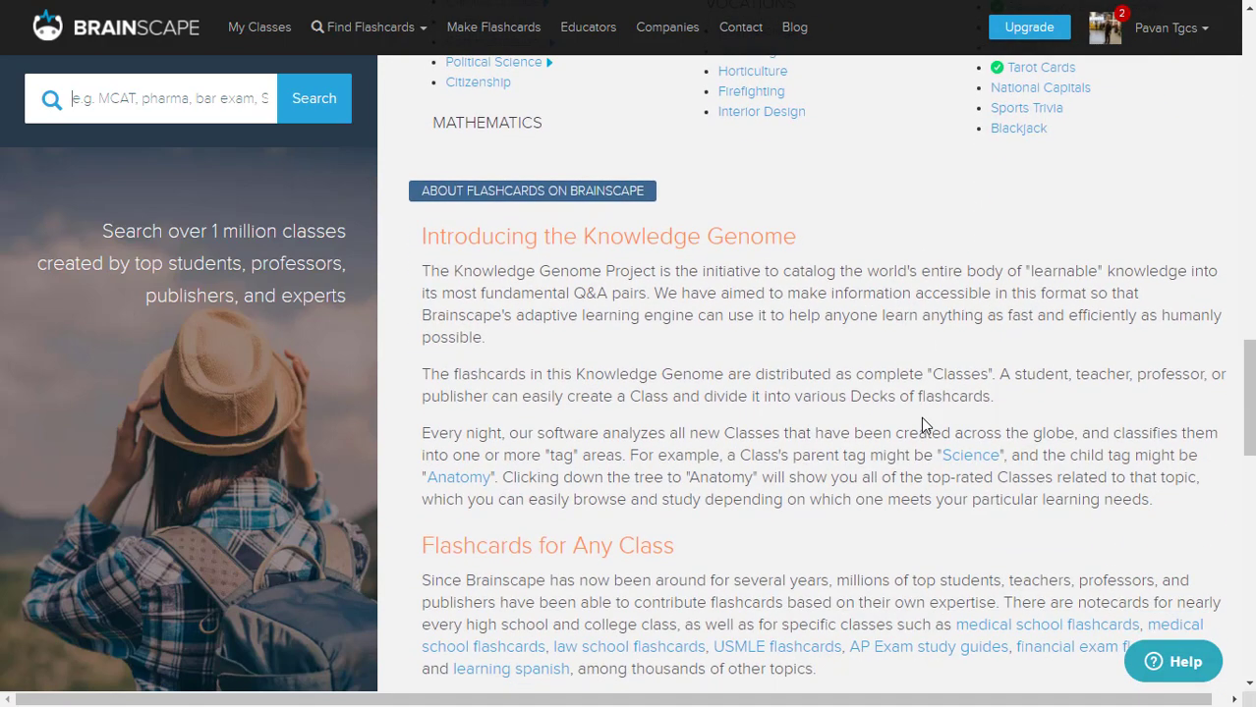
scroll(922, 419, "down", 7)
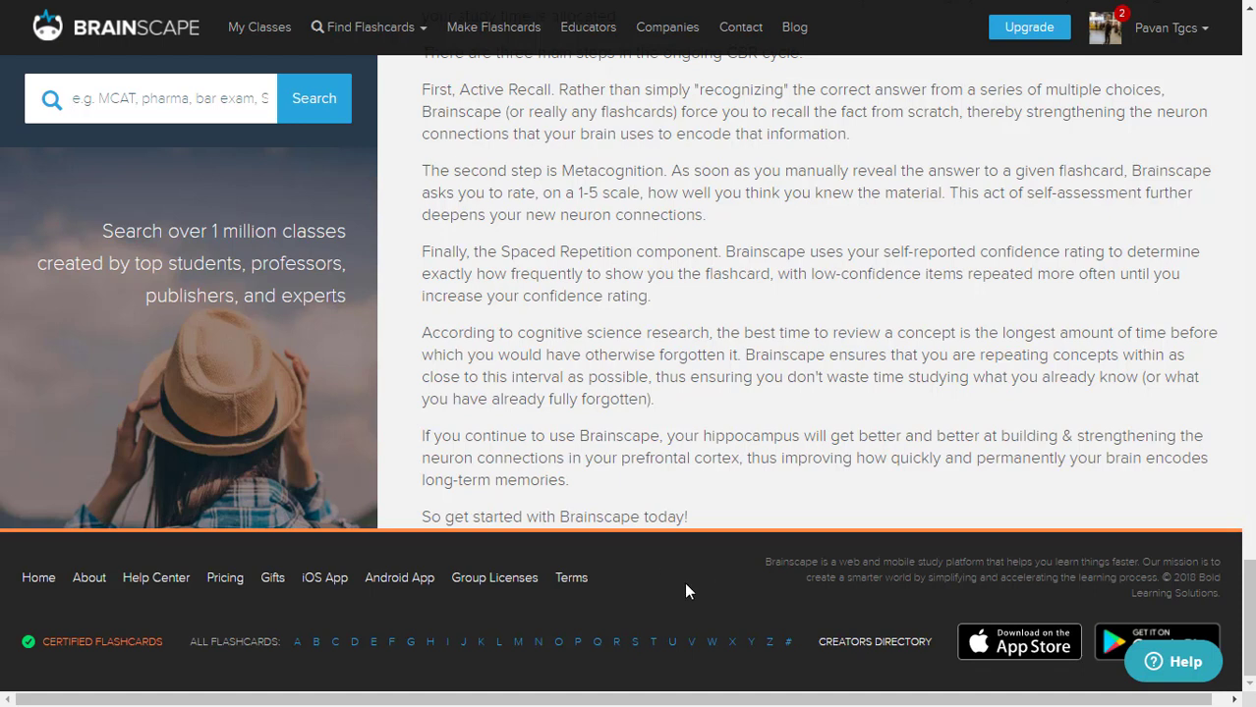
scroll(686, 591, "up", 15)
scroll(685, 590, "up", 15)
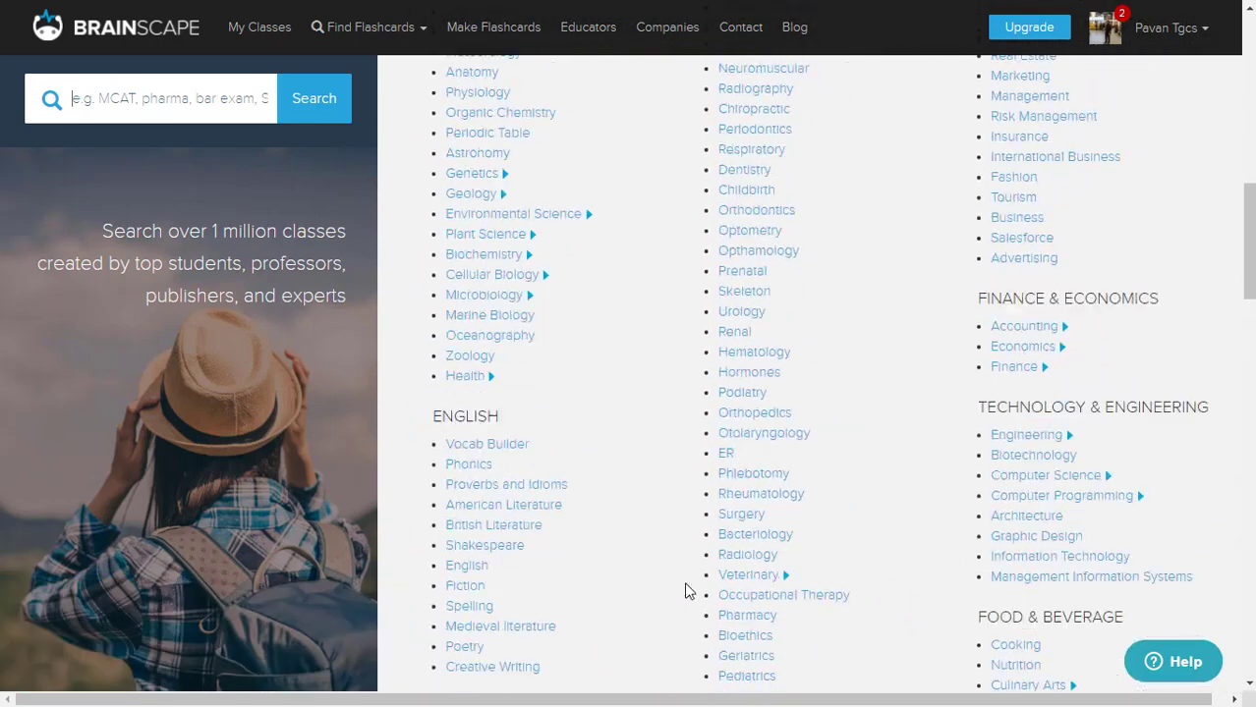